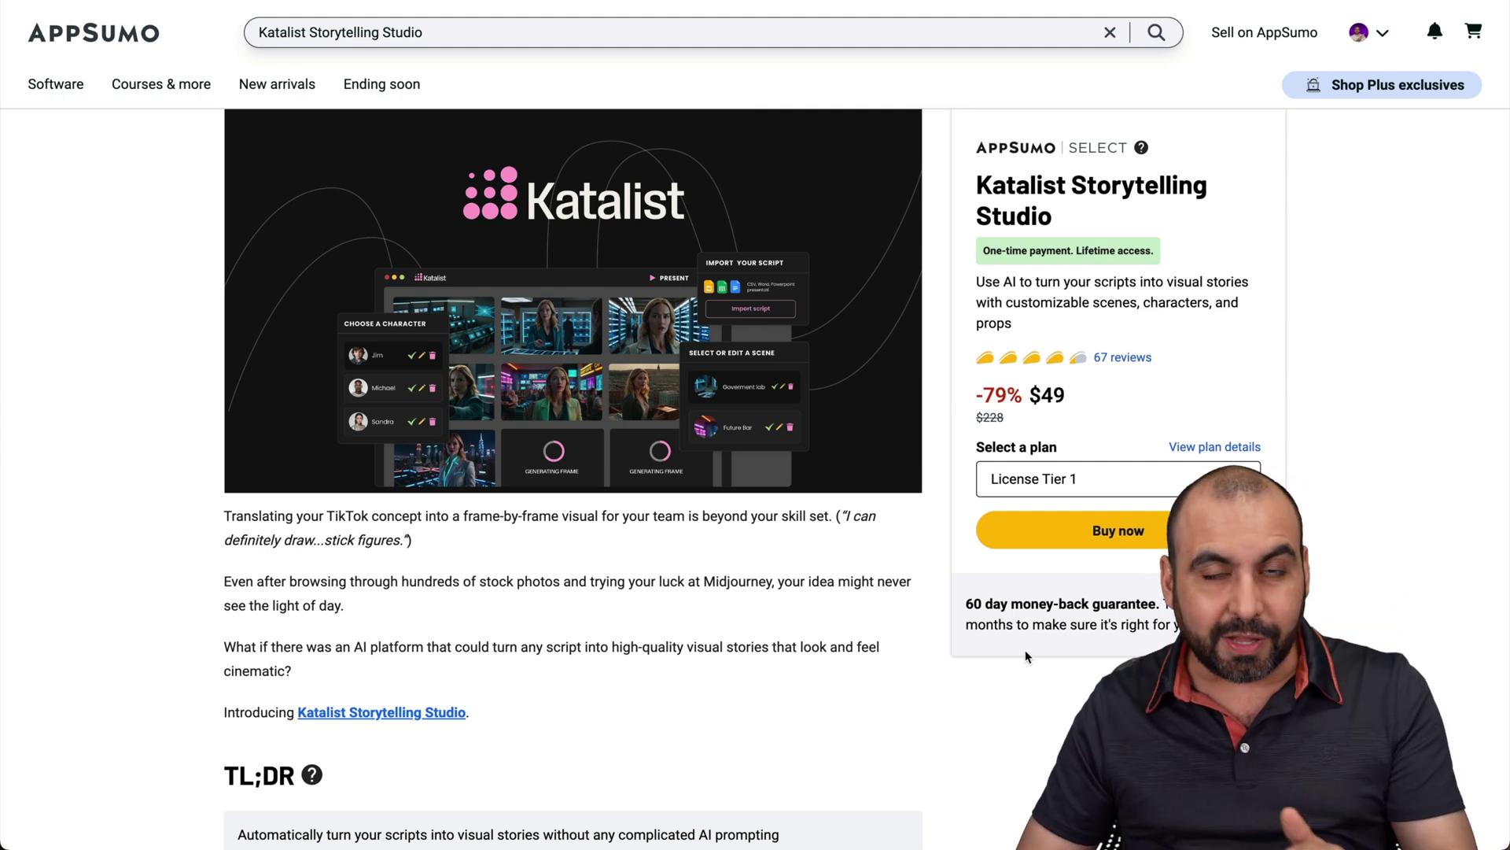
Scroll down the AppSumo Katalist deal page to the Plans & features section
{"action": "scroll", "coordinate": [1026, 656], "scroll_direction": "down", "scroll_amount": 15}
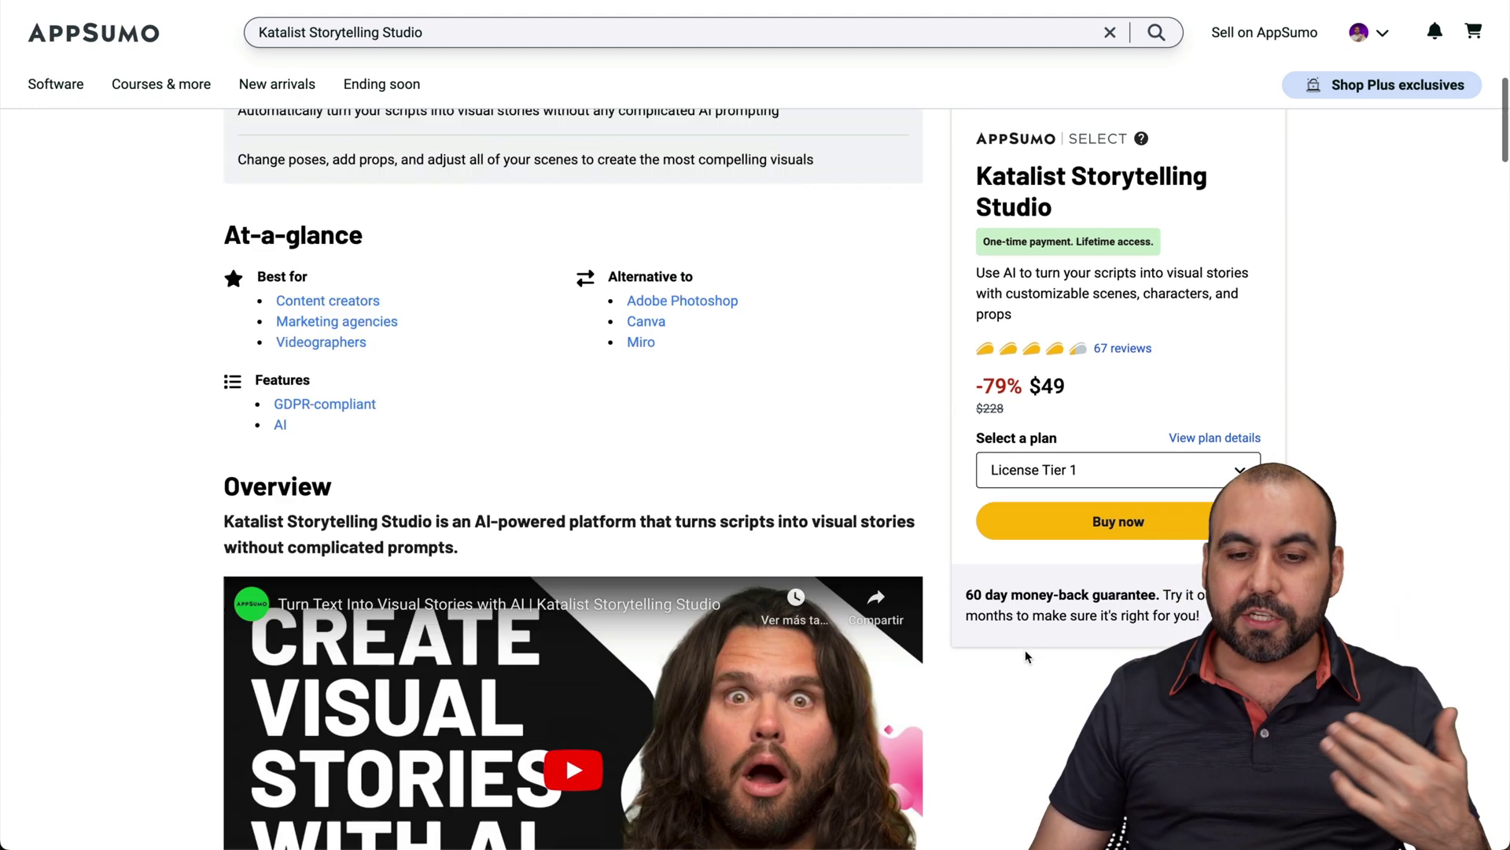
{"action": "scroll", "coordinate": [1026, 655], "scroll_direction": "down", "scroll_amount": 15}
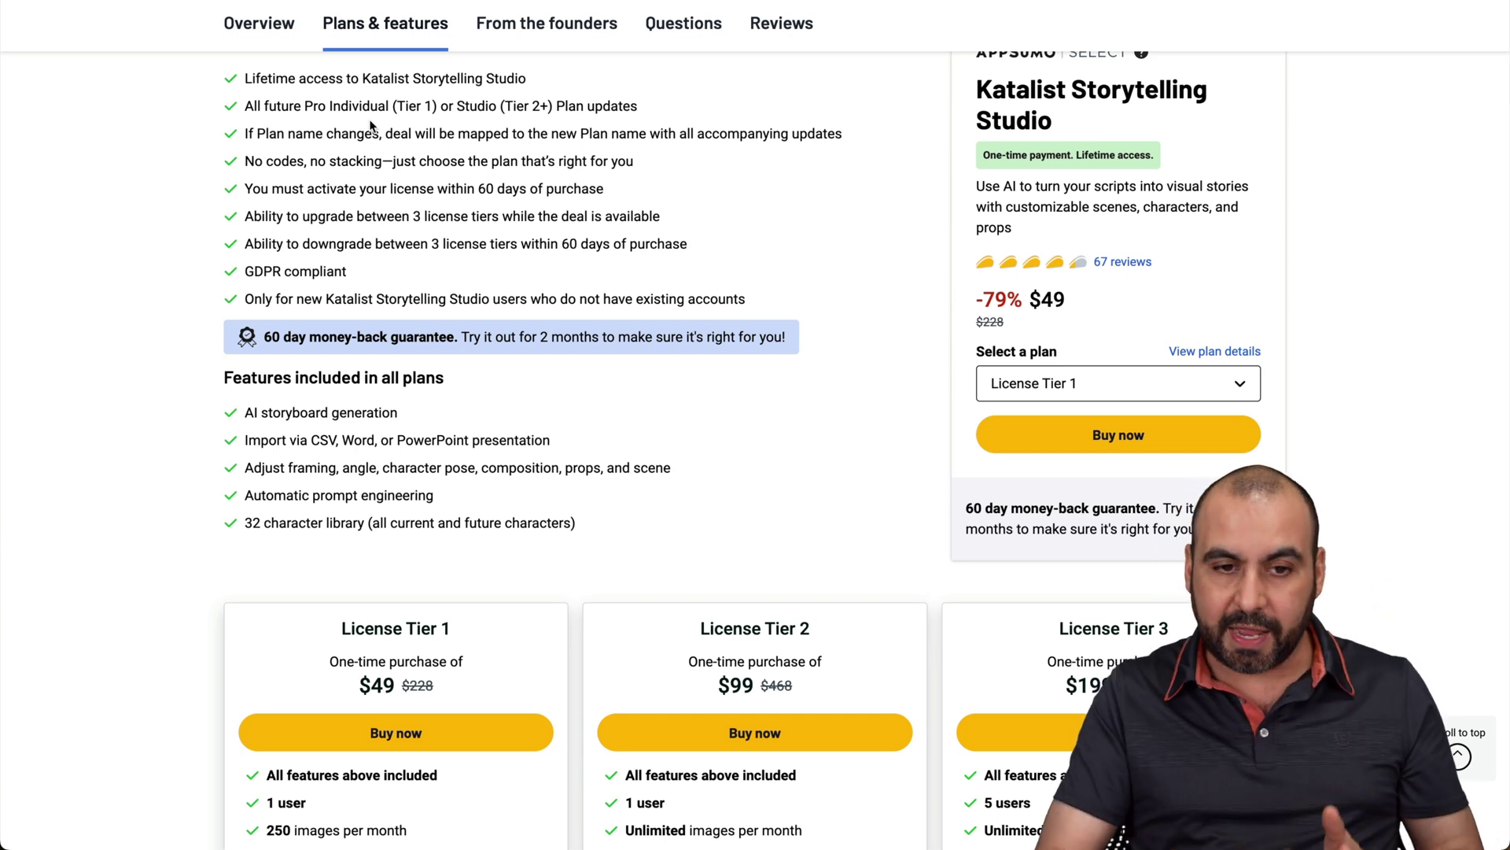
Review the deal terms and License Tier cards, highlighting Tier 1's 250 images per month limit
{"action": "double_click", "coordinate": [472, 106]}
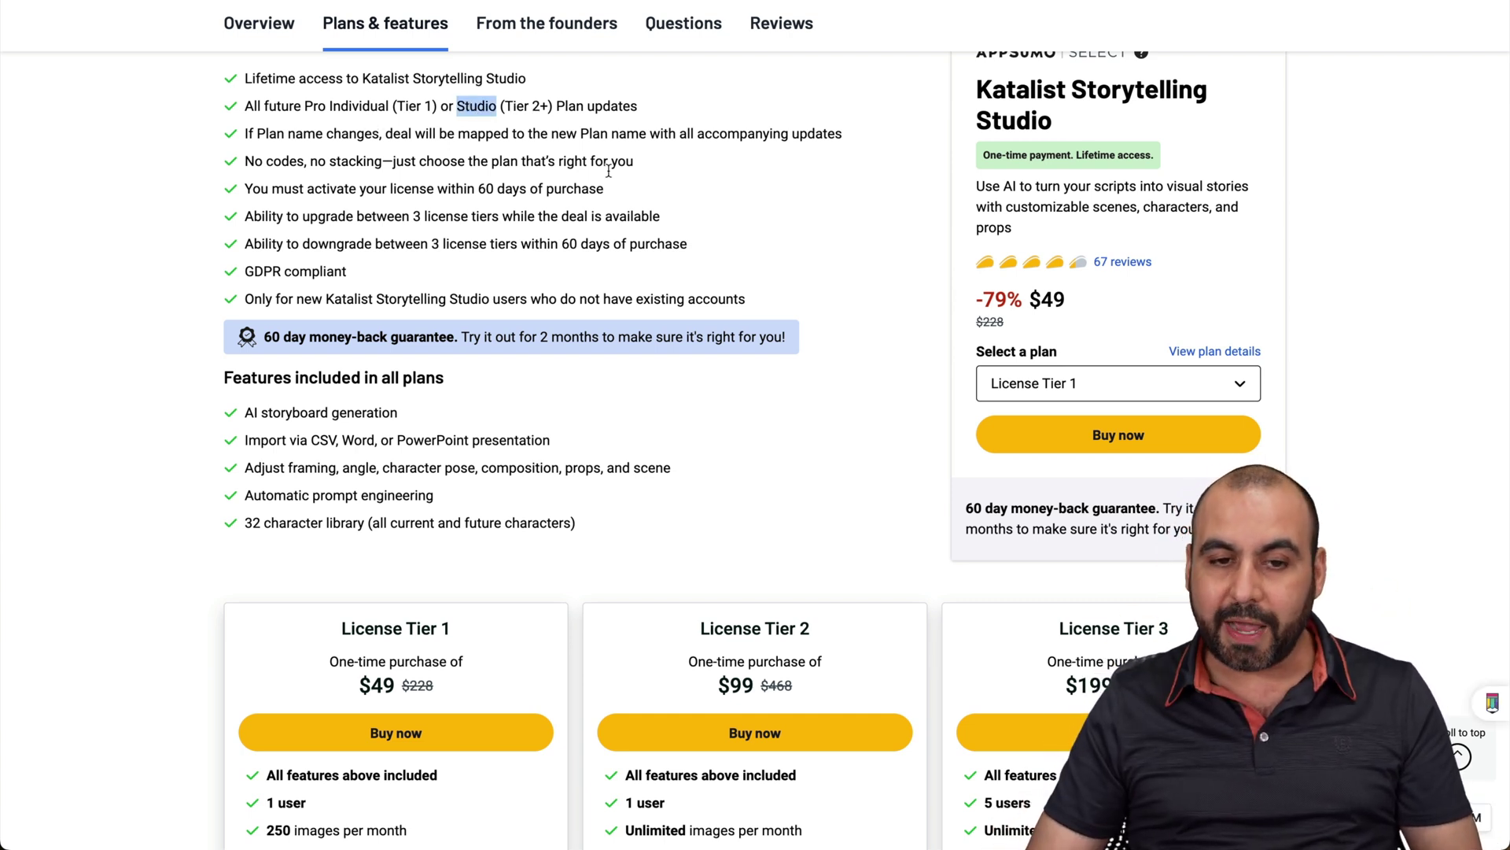
{"action": "left_click", "coordinate": [612, 178]}
{"action": "scroll", "coordinate": [612, 179], "scroll_direction": "down", "scroll_amount": 5}
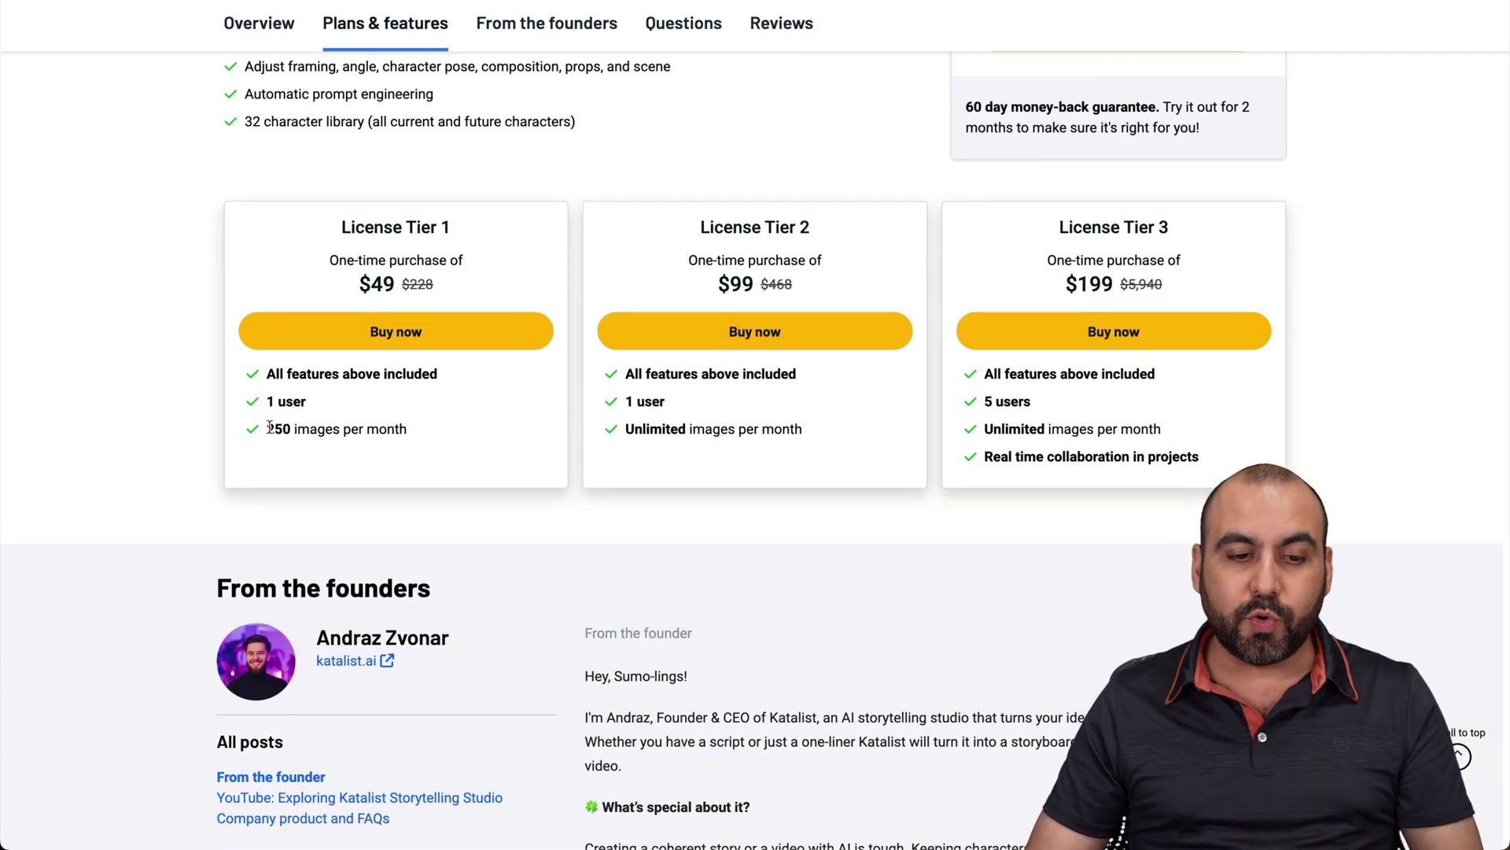
{"action": "left_click_drag", "start_coordinate": [265, 429], "coordinate": [407, 429]}
{"action": "left_click", "coordinate": [430, 434]}
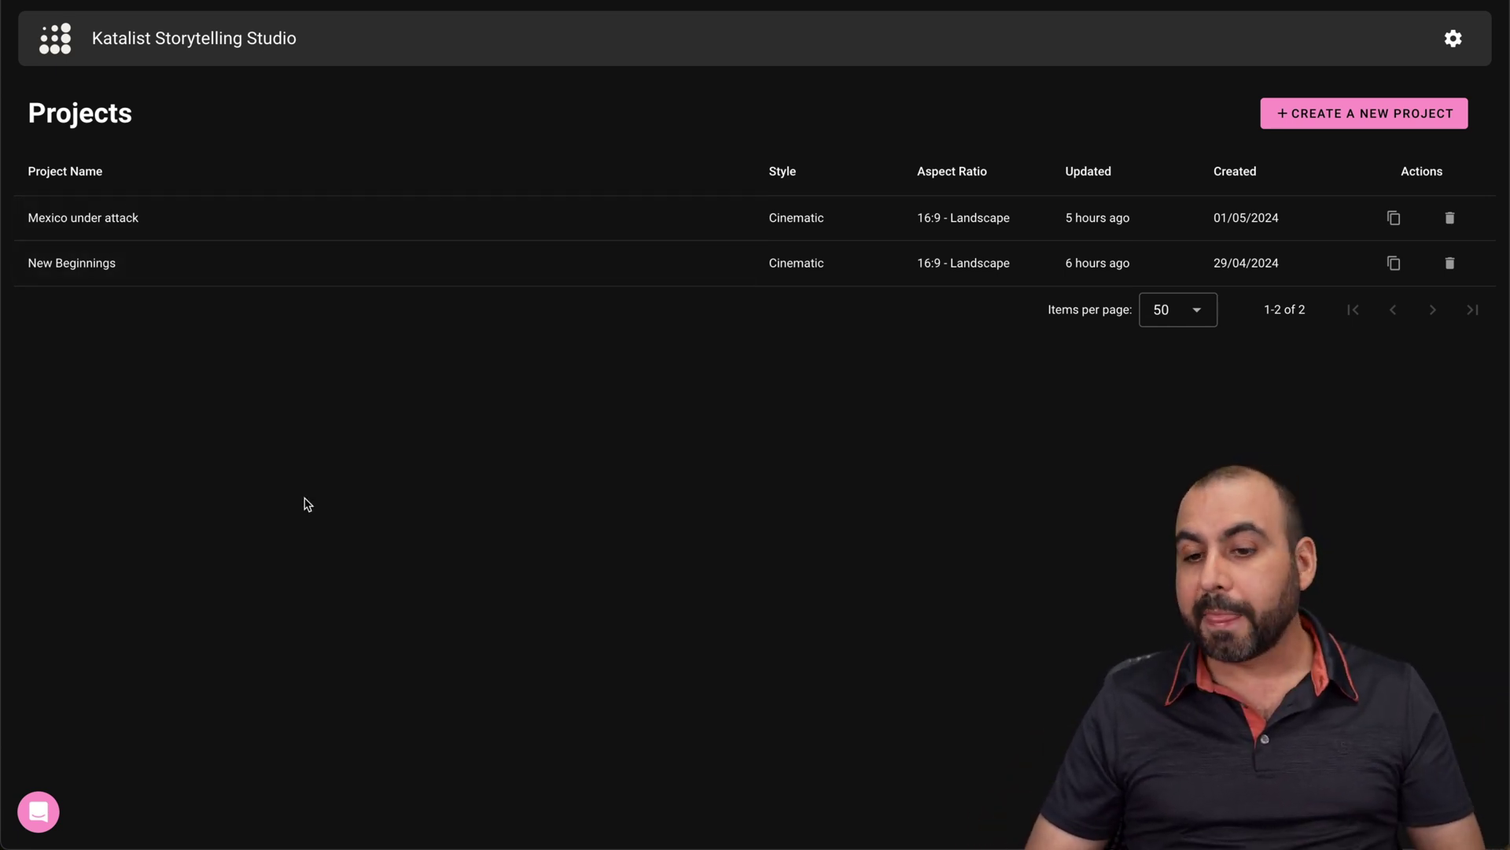
Create a Cinematic 16:9 Landscape project named 'For video' and dismiss the custom characters announcement
{"action": "left_click", "coordinate": [1355, 114]}
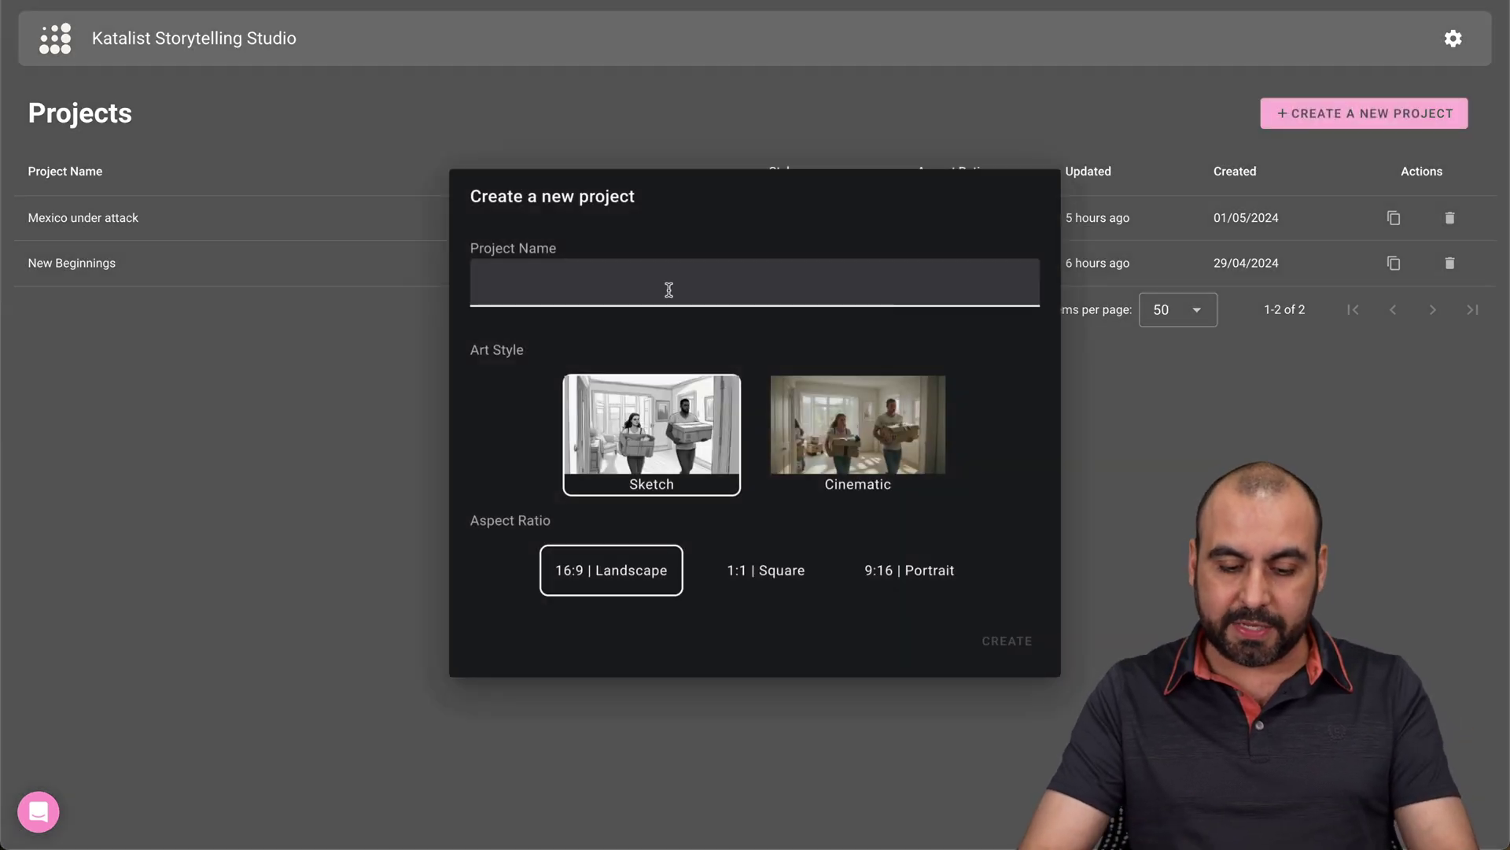
{"action": "type", "text": "For vide"}
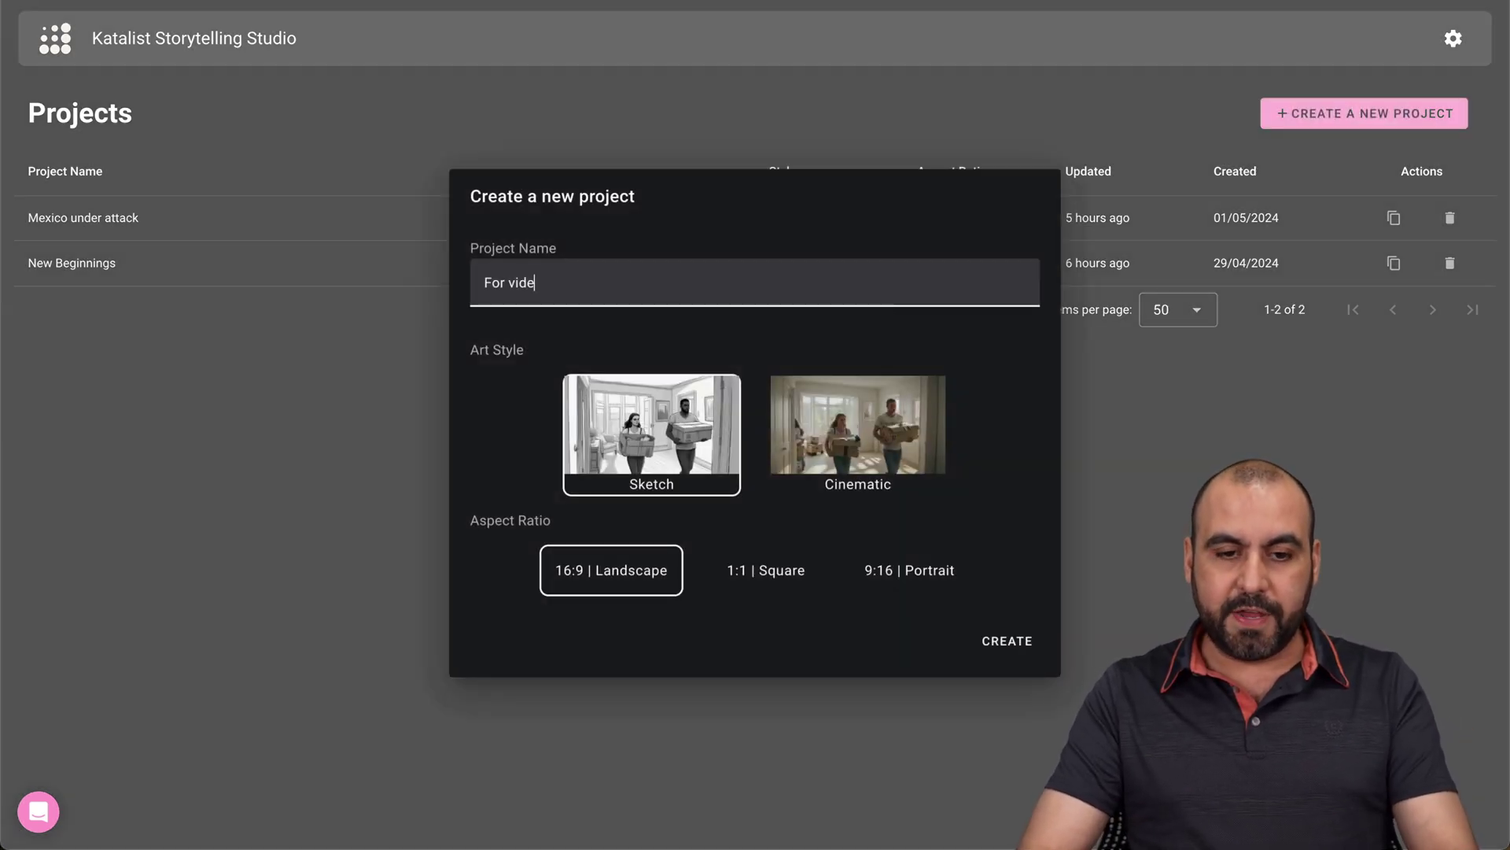
{"action": "type", "text": "o"}
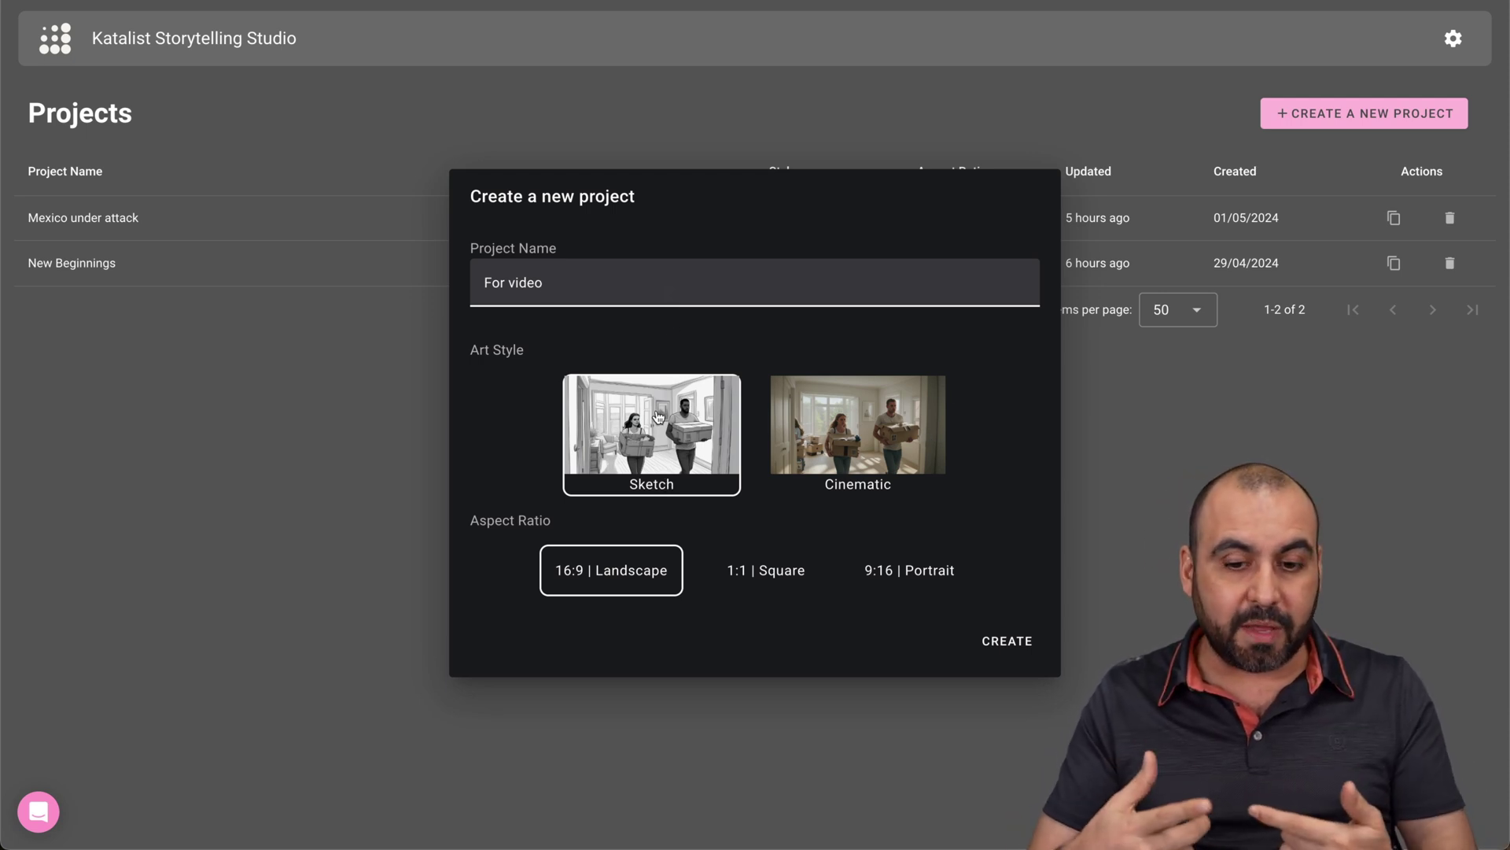
{"action": "left_click", "coordinate": [836, 419]}
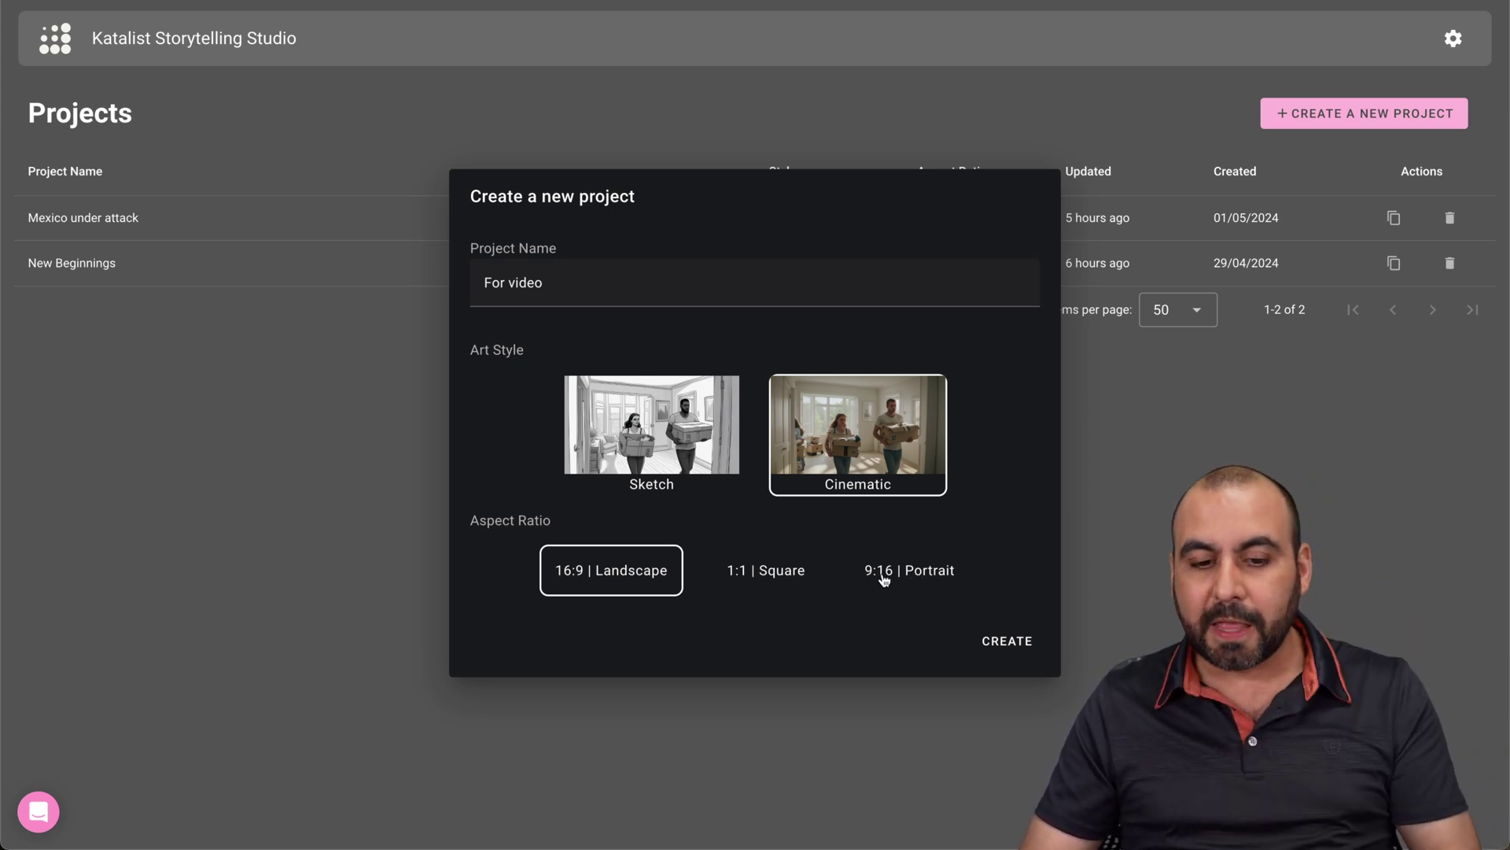
{"action": "left_click", "coordinate": [999, 642]}
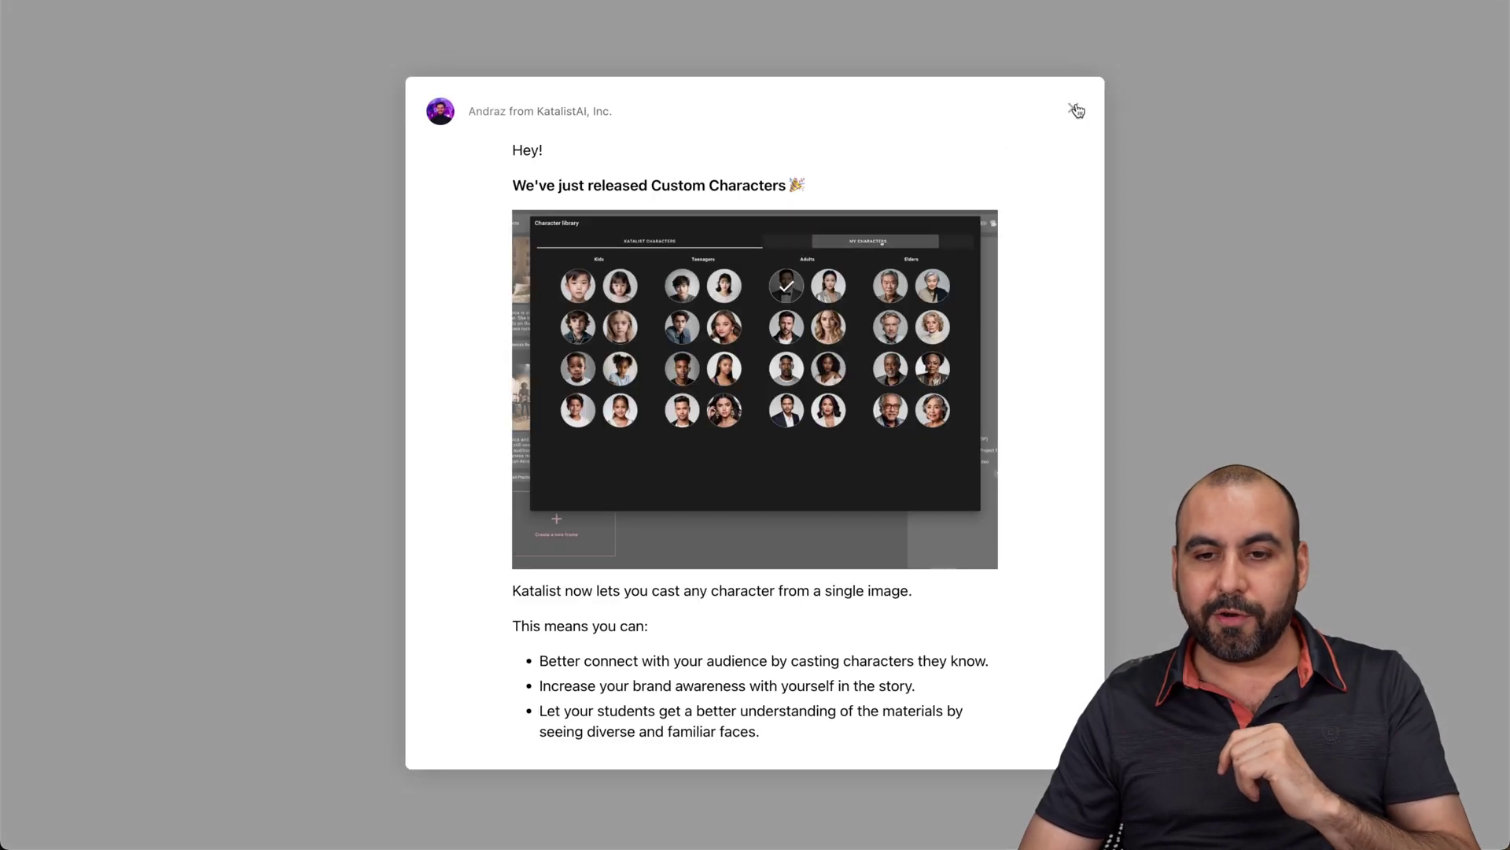
{"action": "left_click", "coordinate": [1077, 111]}
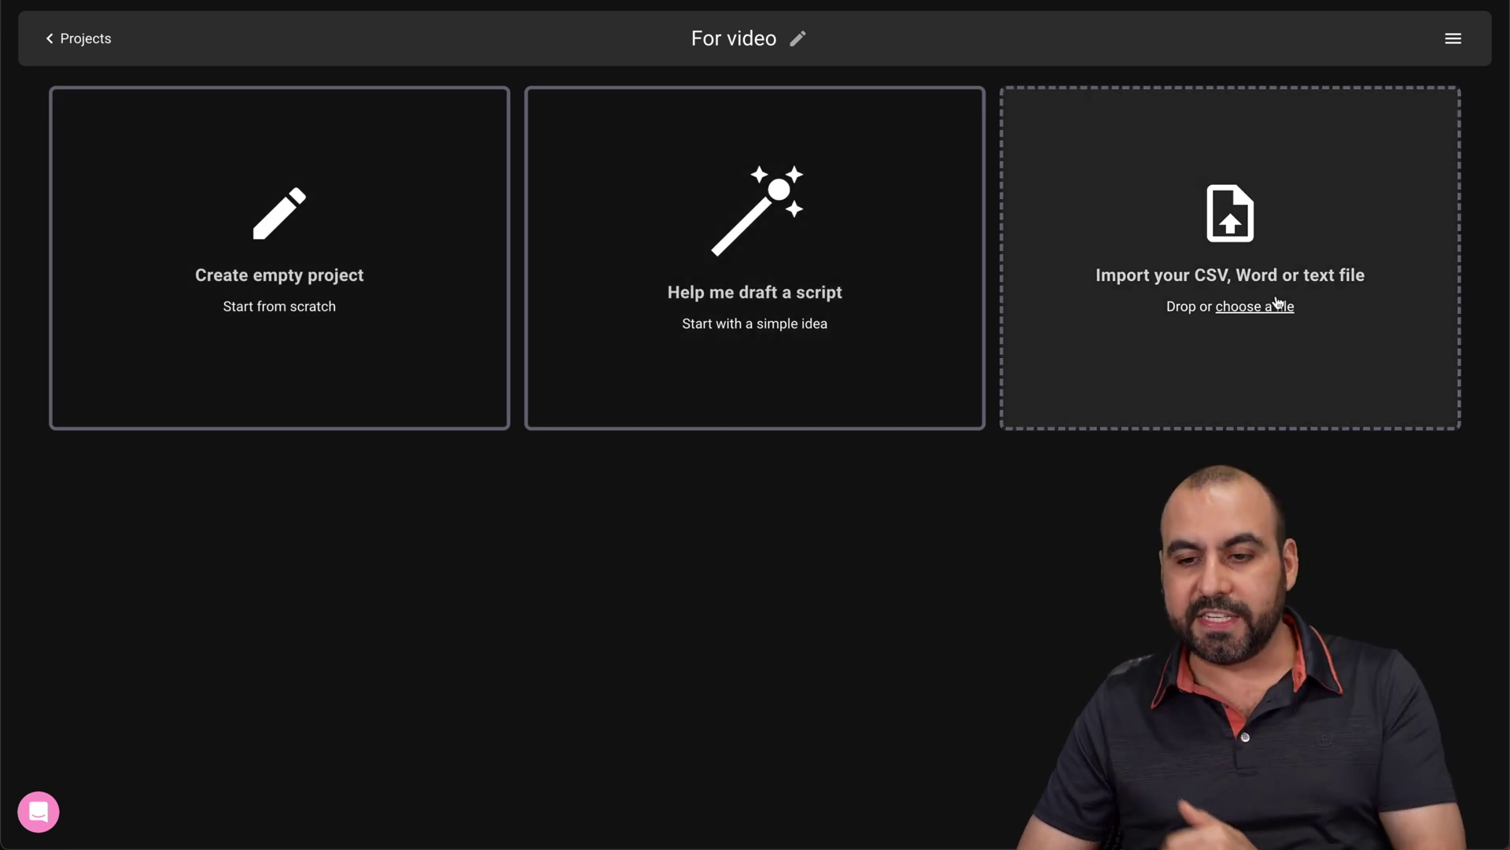
Choose 'Help me draft a script' and get the idea prompt ready for input
{"action": "left_click", "coordinate": [789, 319]}
{"action": "left_click", "coordinate": [566, 430]}
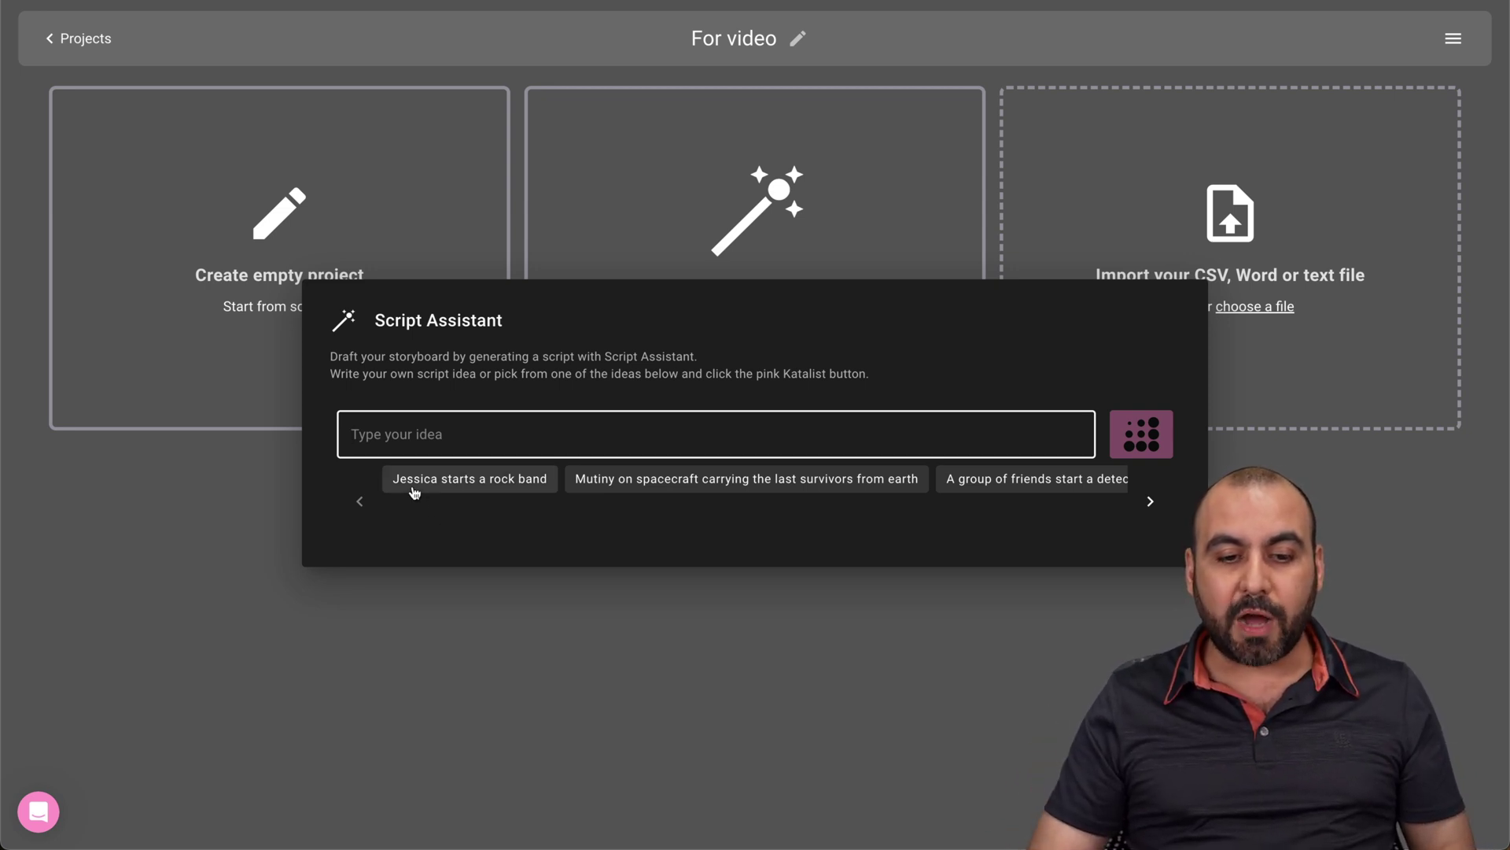
Paste the Dubai couple story idea into the prompt and generate a script from it
{"action": "left_click", "coordinate": [1148, 503]}
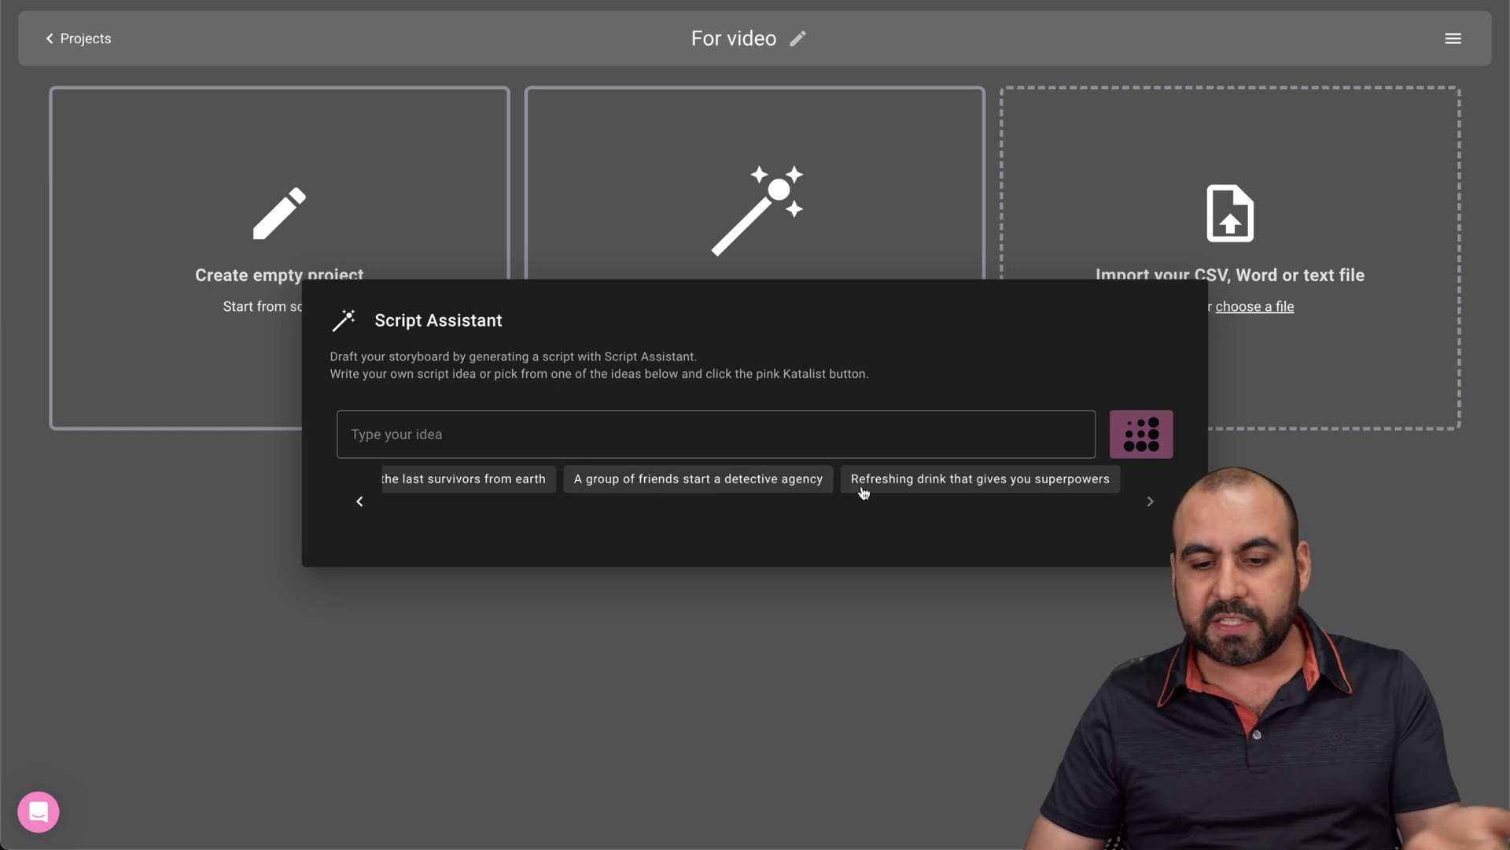
{"action": "left_click", "coordinate": [685, 437]}
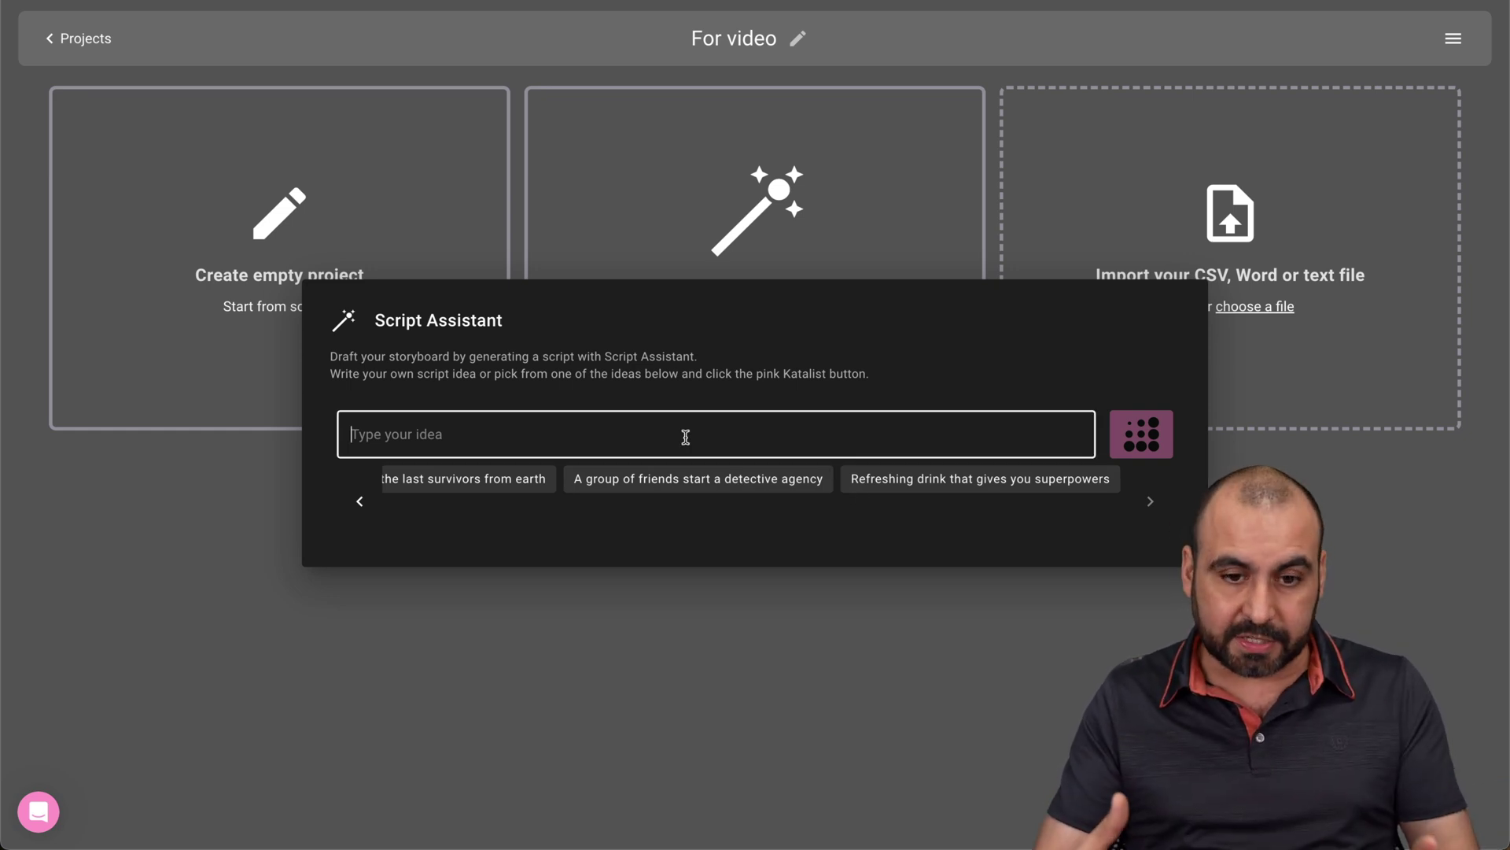
{"action": "key", "text": "ctrl+v"}
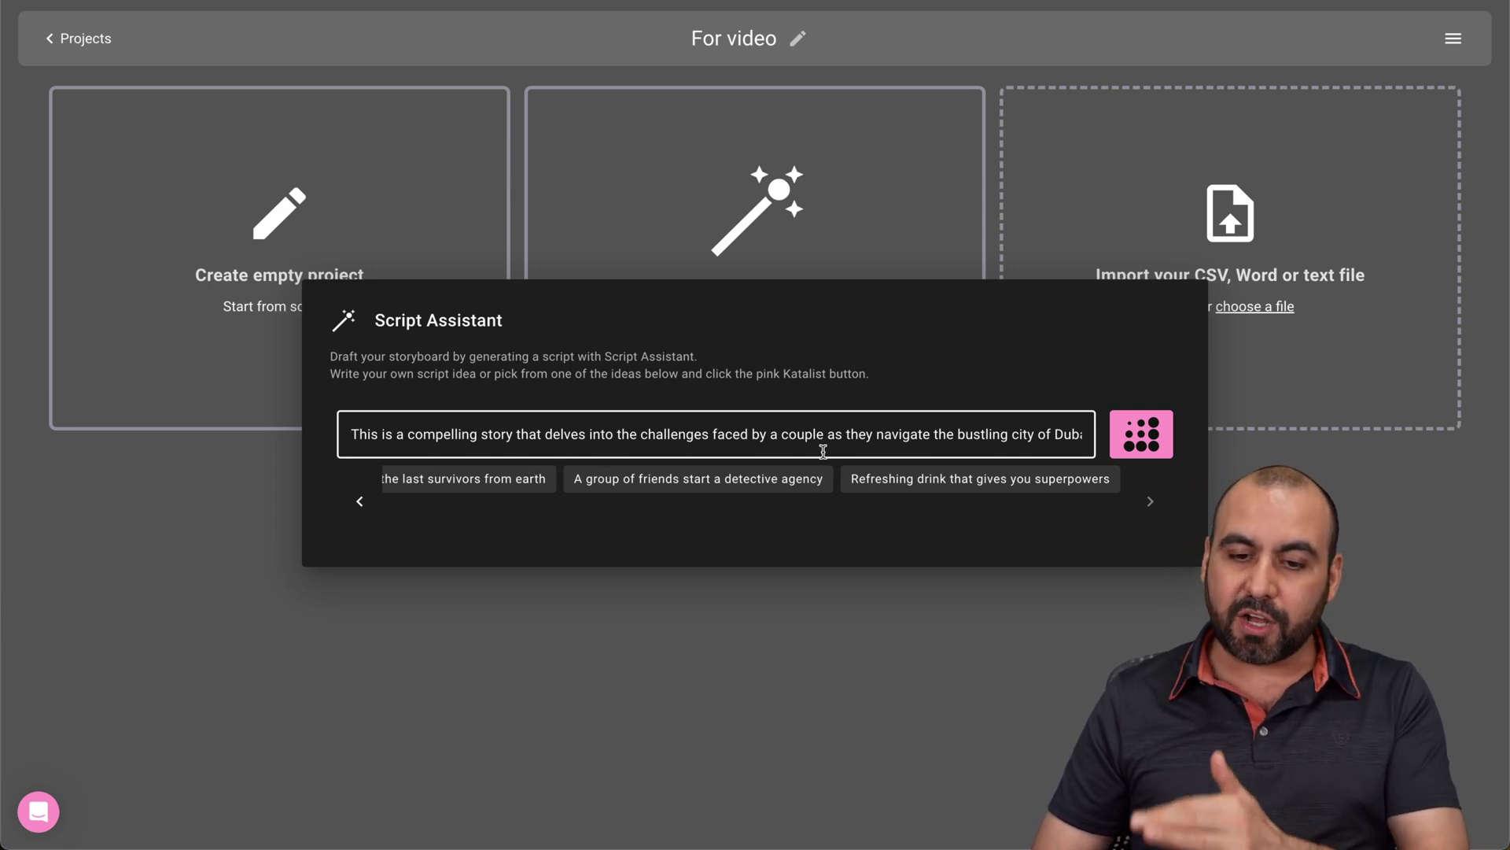
{"action": "left_click_drag", "start_coordinate": [904, 438], "coordinate": [1086, 432]}
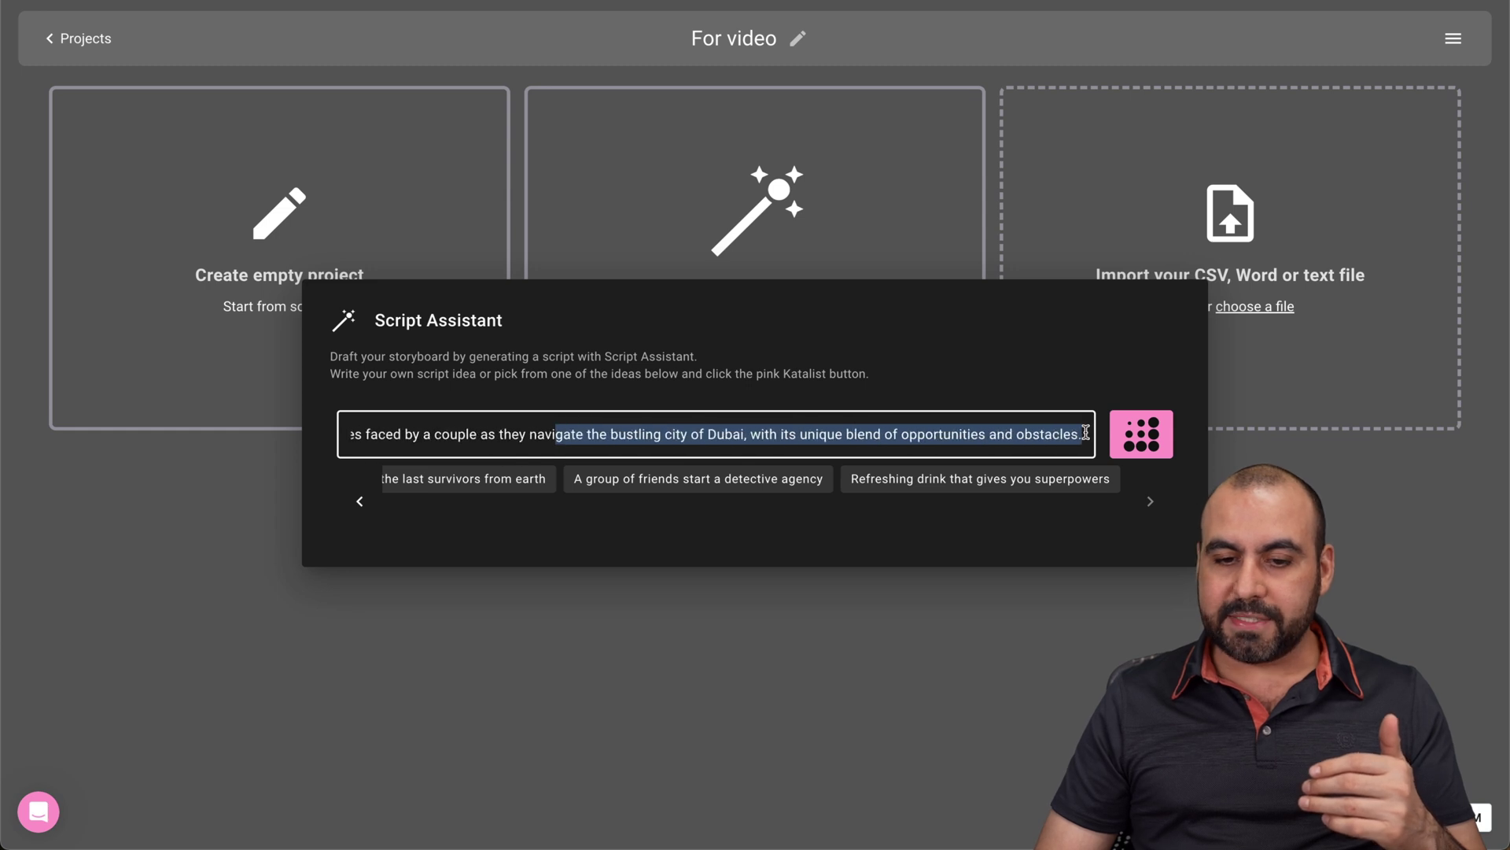
{"action": "left_click", "coordinate": [795, 438]}
{"action": "left_click_drag", "start_coordinate": [865, 435], "coordinate": [1037, 430]}
{"action": "left_click", "coordinate": [1037, 430]}
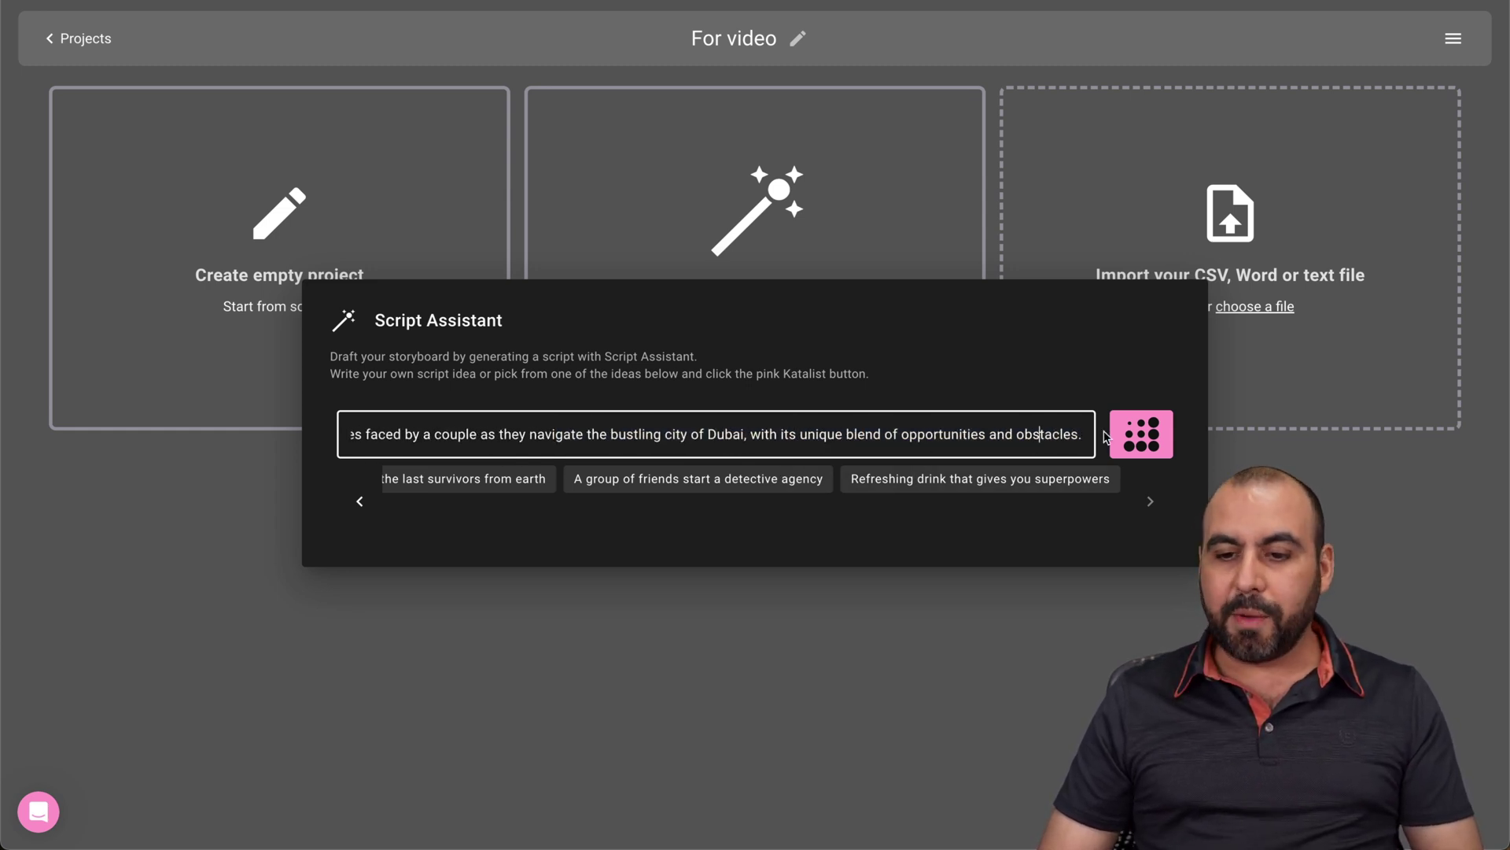
{"action": "left_click", "coordinate": [1133, 433]}
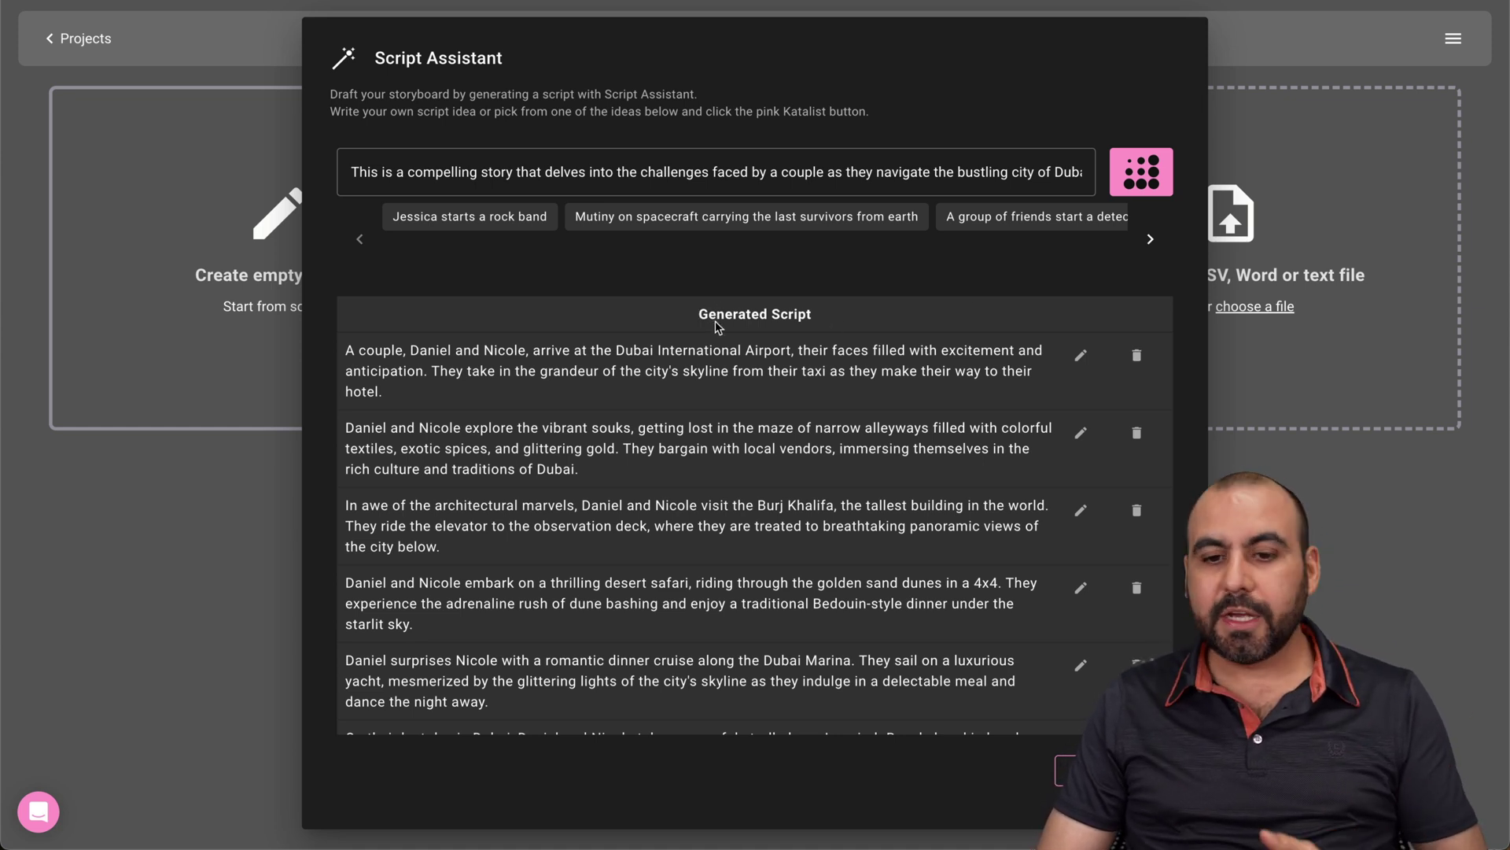
{"action": "triple_click", "coordinate": [728, 356]}
{"action": "triple_click", "coordinate": [604, 435]}
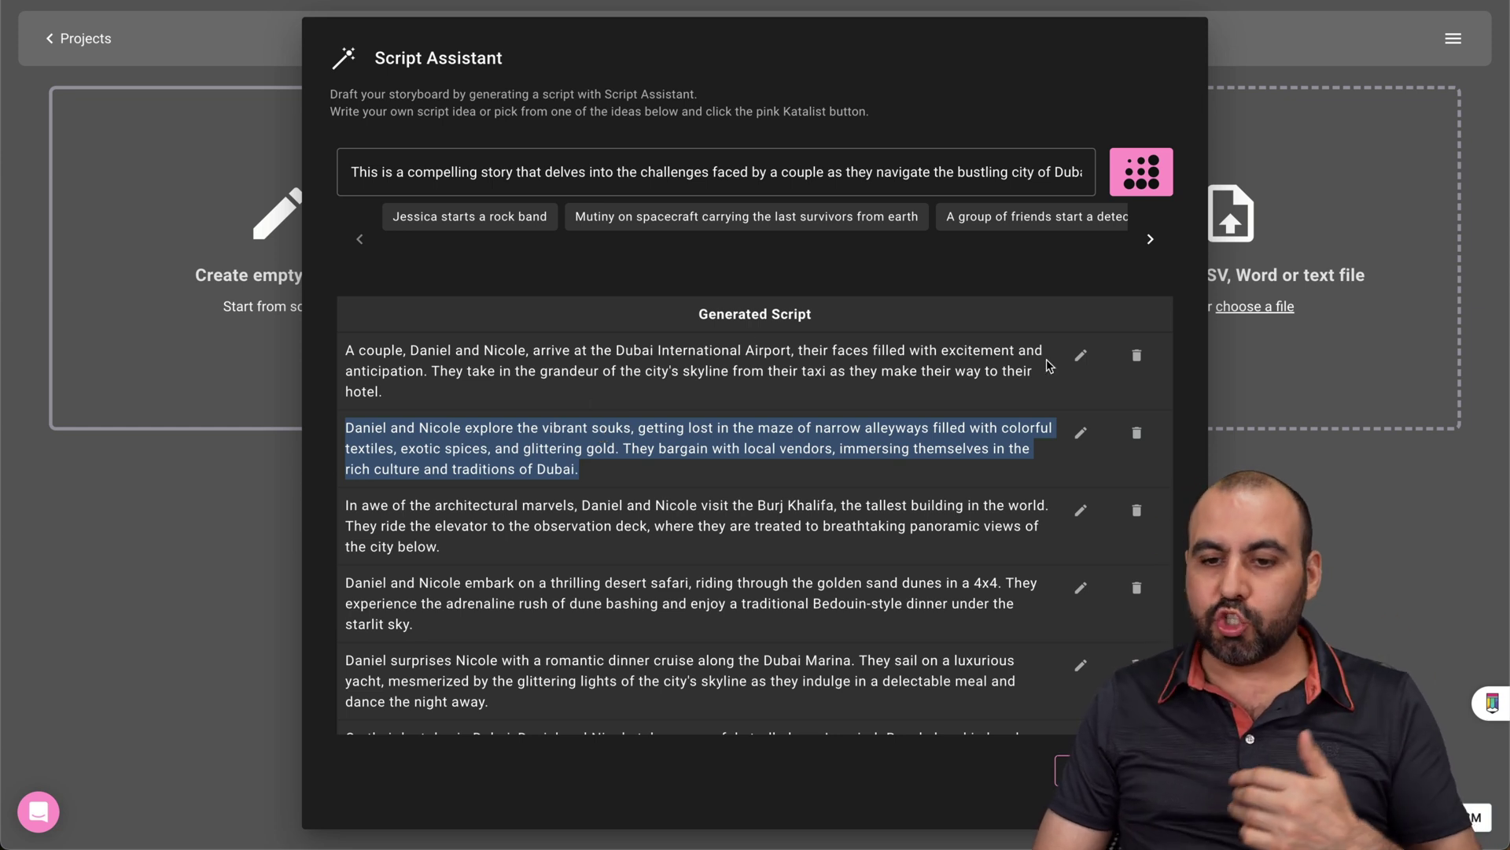
{"action": "scroll", "coordinate": [1079, 362], "scroll_direction": "down", "scroll_amount": 1}
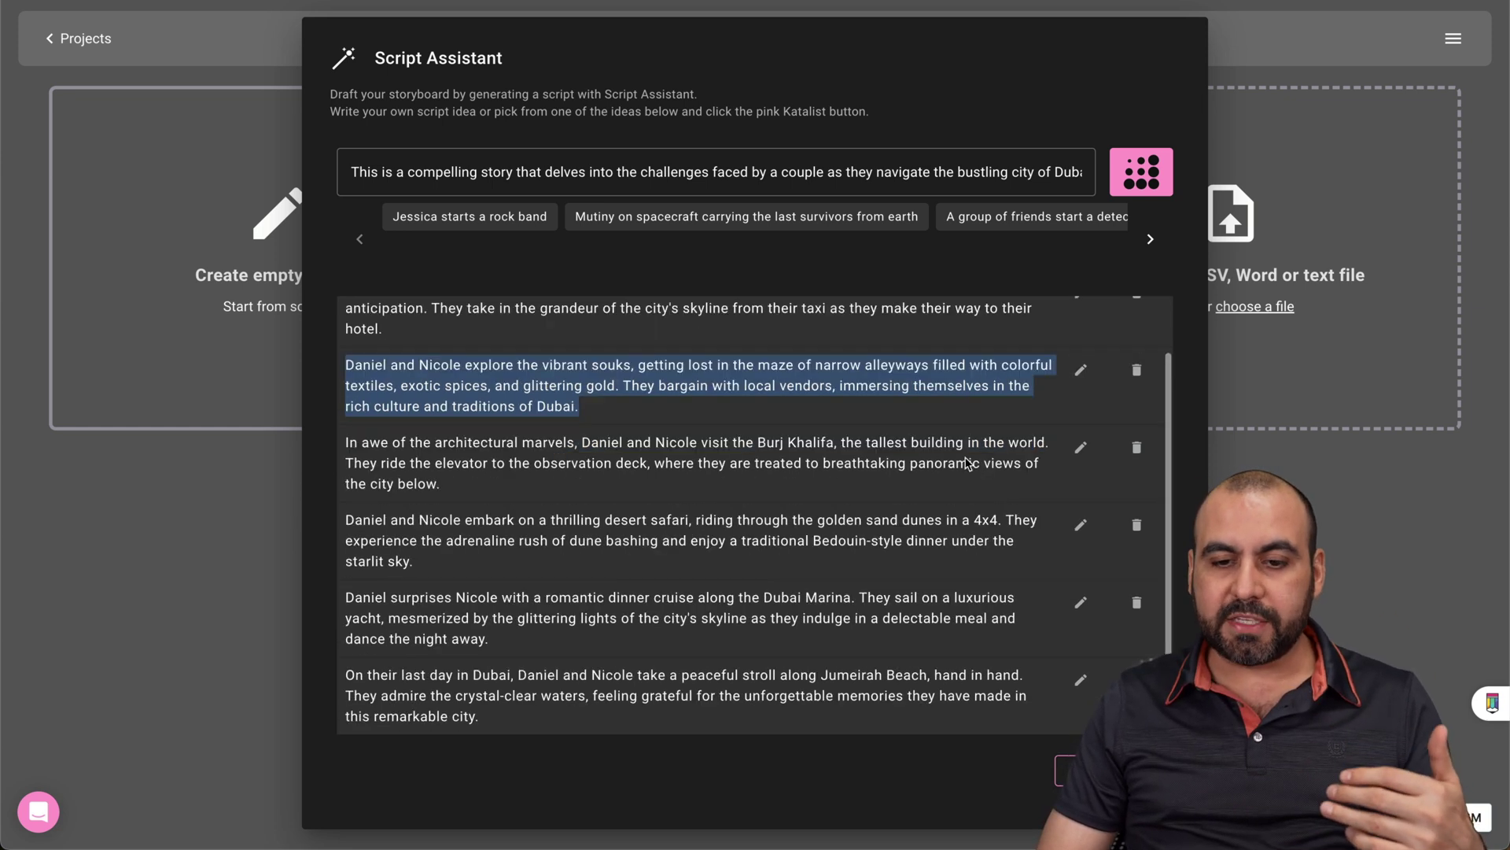
{"action": "left_click", "coordinate": [867, 356]}
{"action": "scroll", "coordinate": [841, 418], "scroll_direction": "up", "scroll_amount": 1}
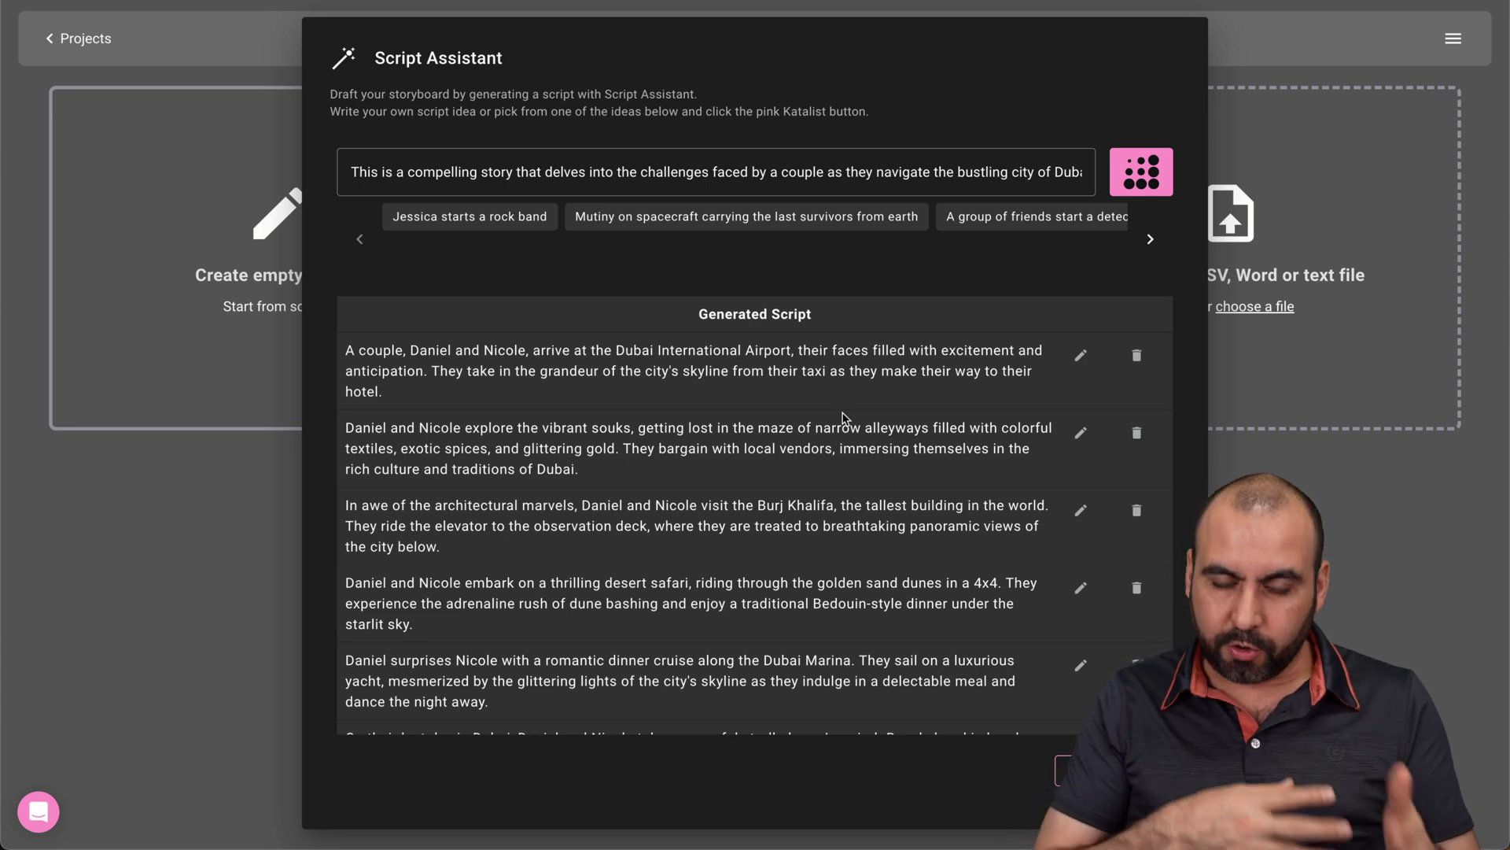
{"action": "scroll", "coordinate": [843, 418], "scroll_direction": "down", "scroll_amount": 1}
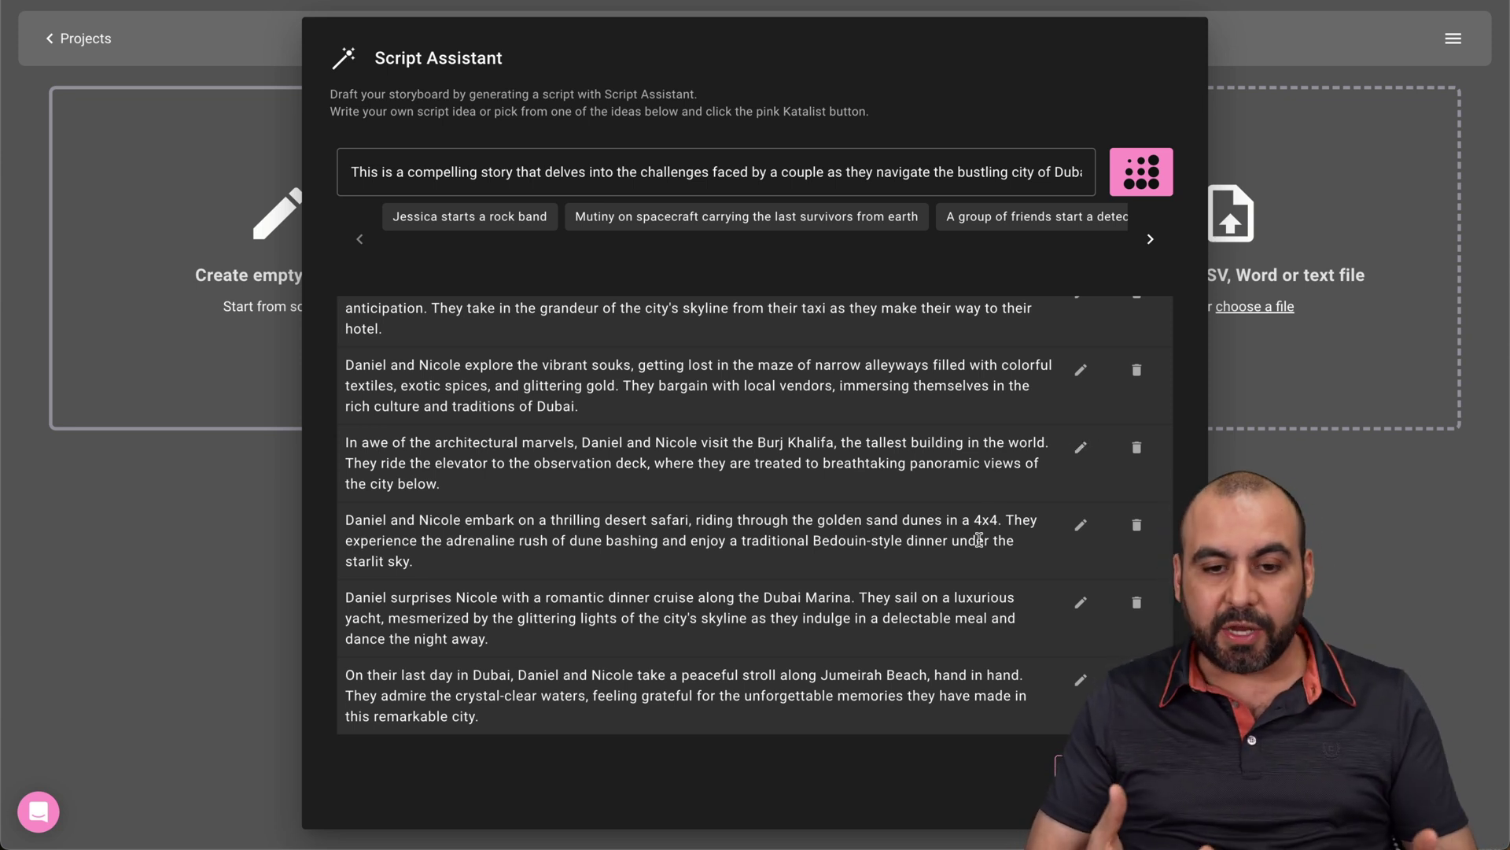
{"action": "scroll", "coordinate": [978, 540], "scroll_direction": "up", "scroll_amount": 1}
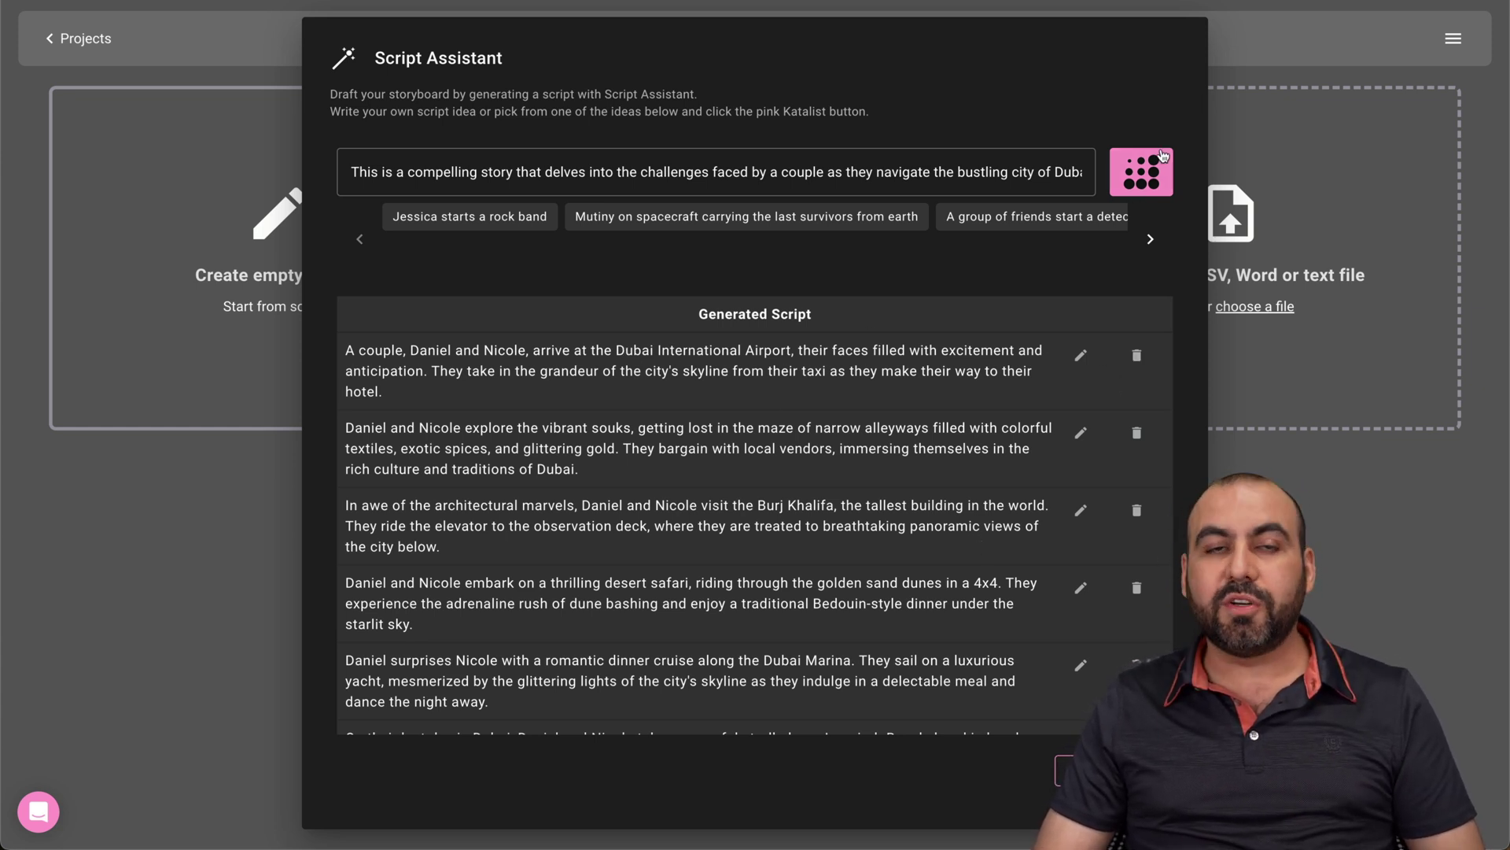
{"action": "scroll", "coordinate": [1025, 366], "scroll_direction": "down", "scroll_amount": 1}
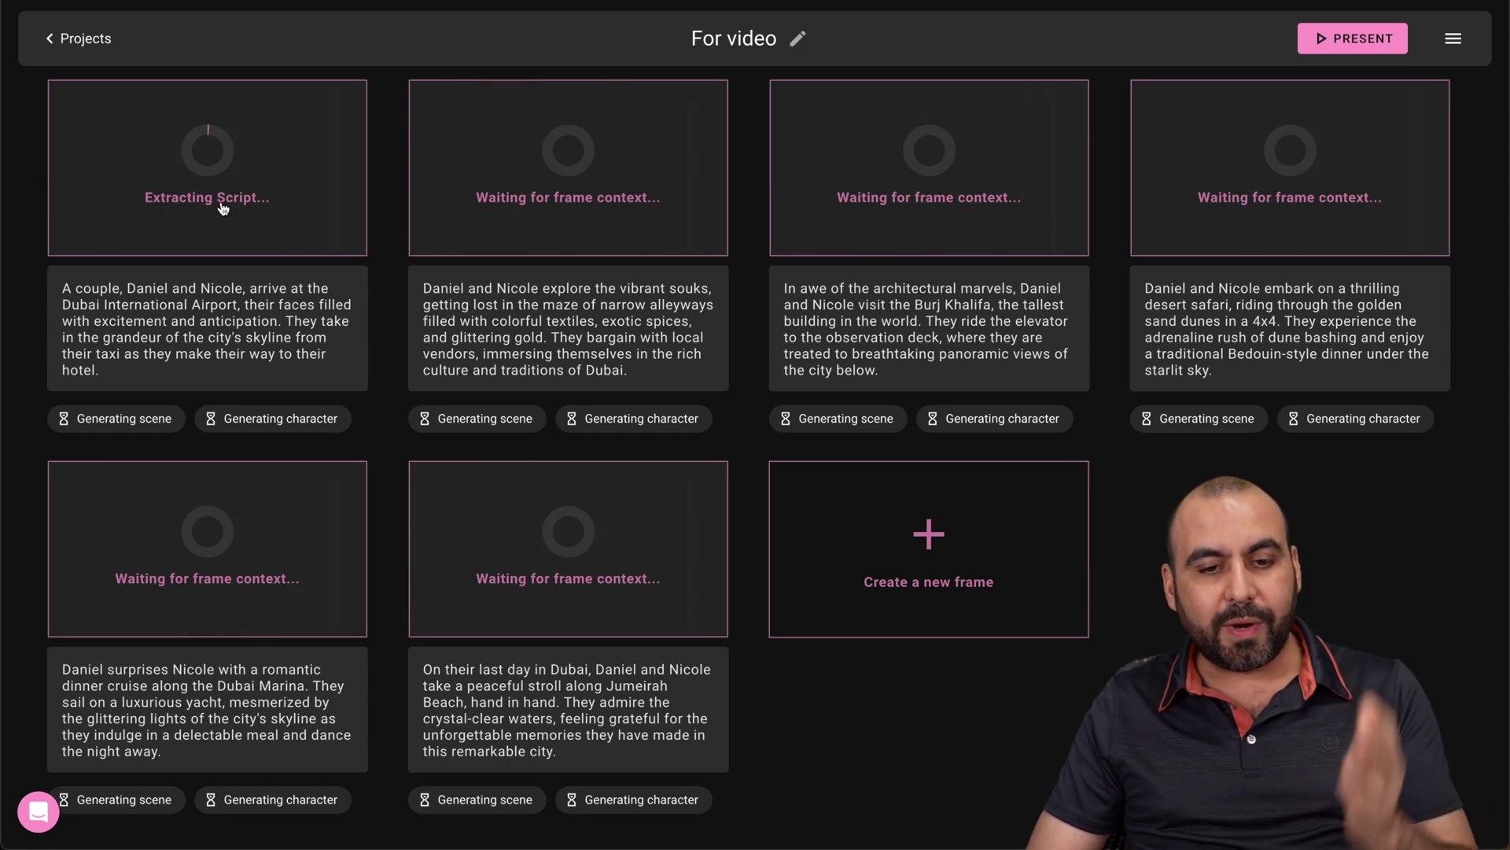
Let the six Dubai frames render, then add an empty frame and remove it again
{"action": "mouse_move", "coordinate": [1133, 210]}
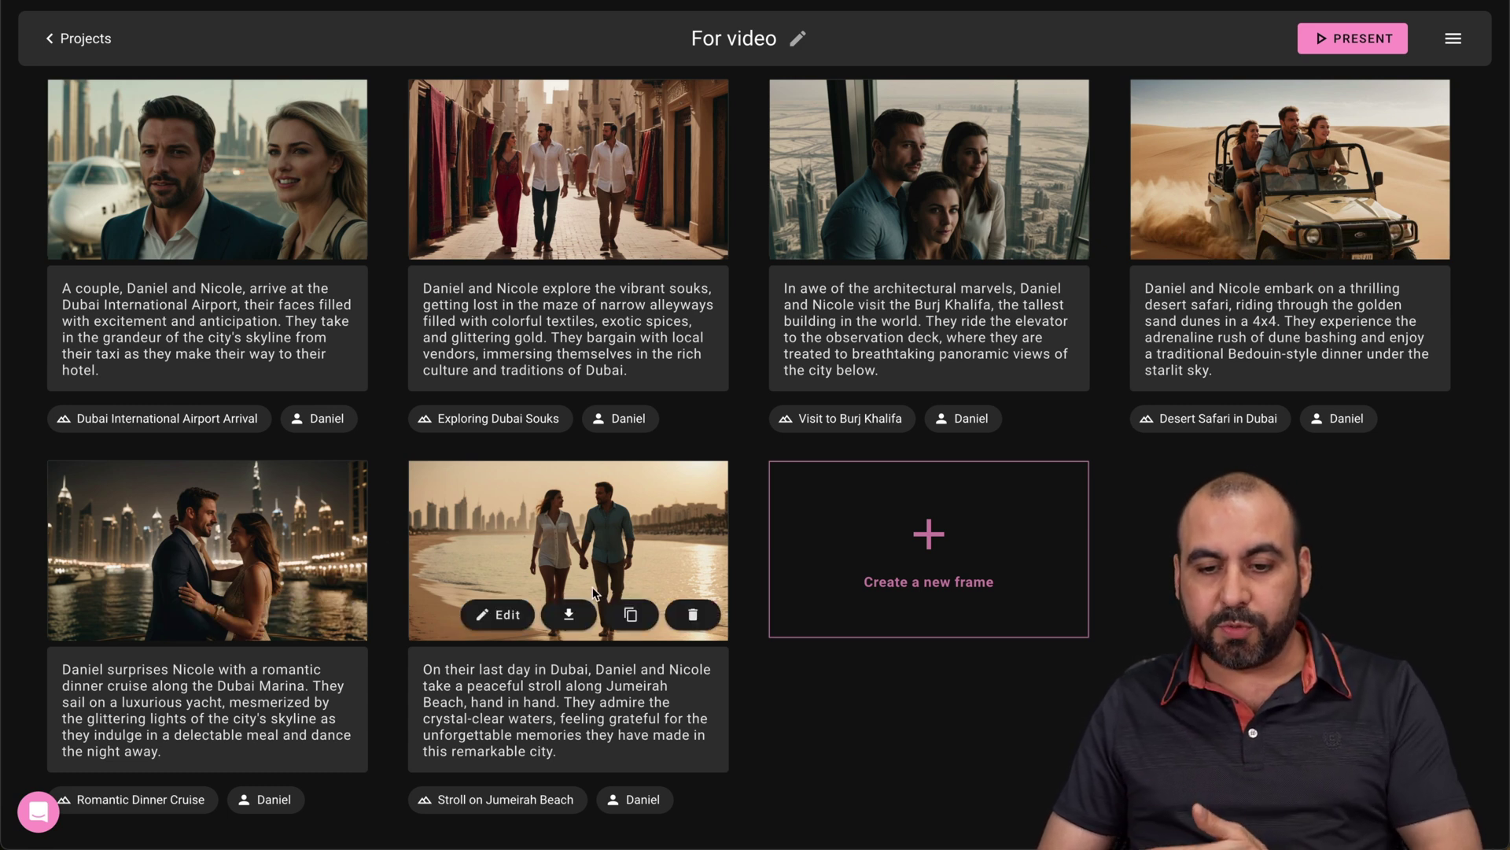
{"action": "left_click", "coordinate": [943, 586]}
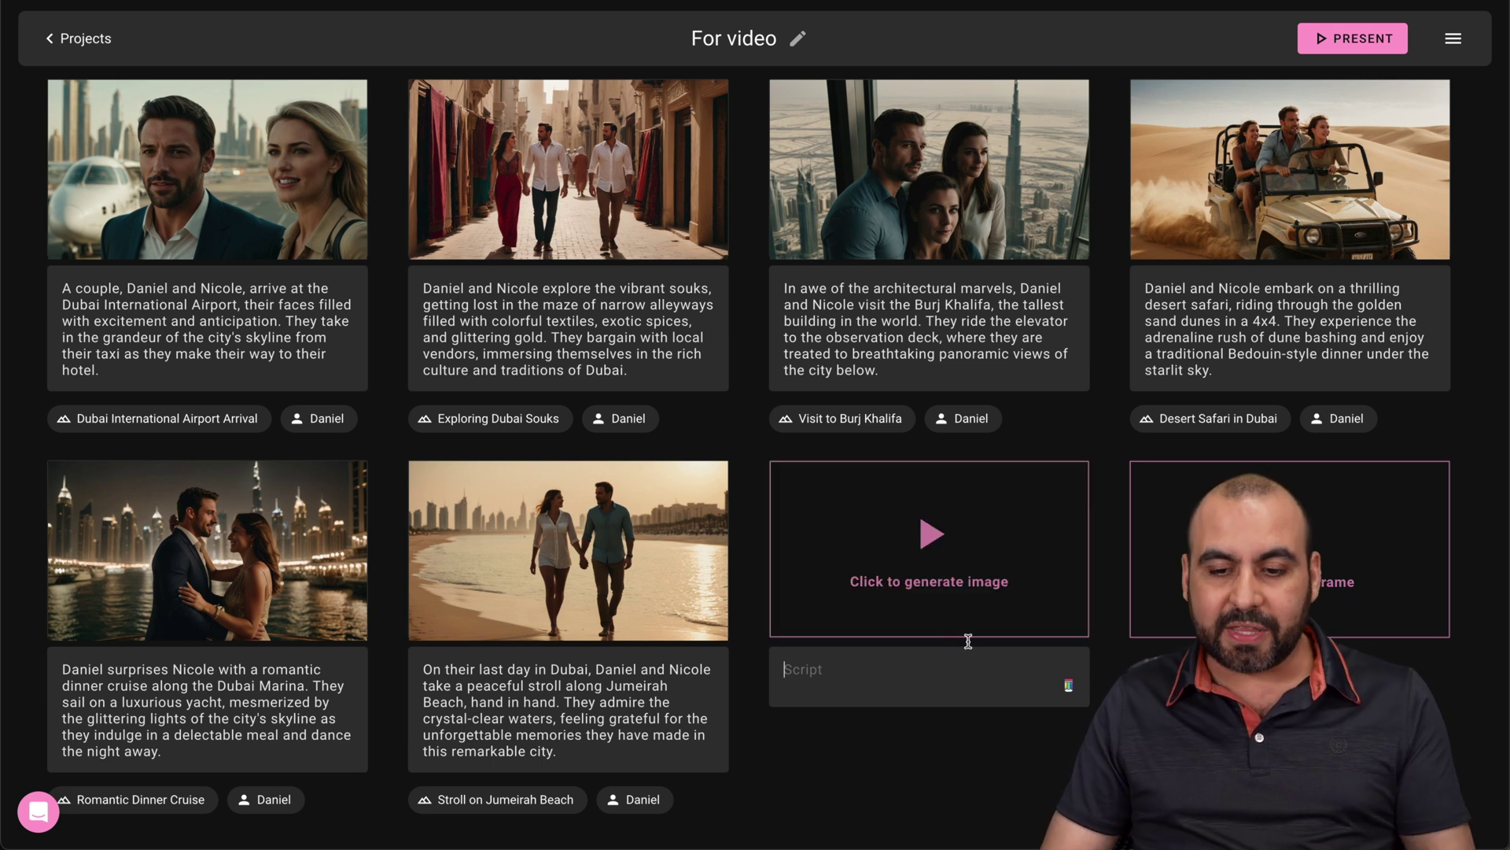
{"action": "left_click", "coordinate": [1055, 606]}
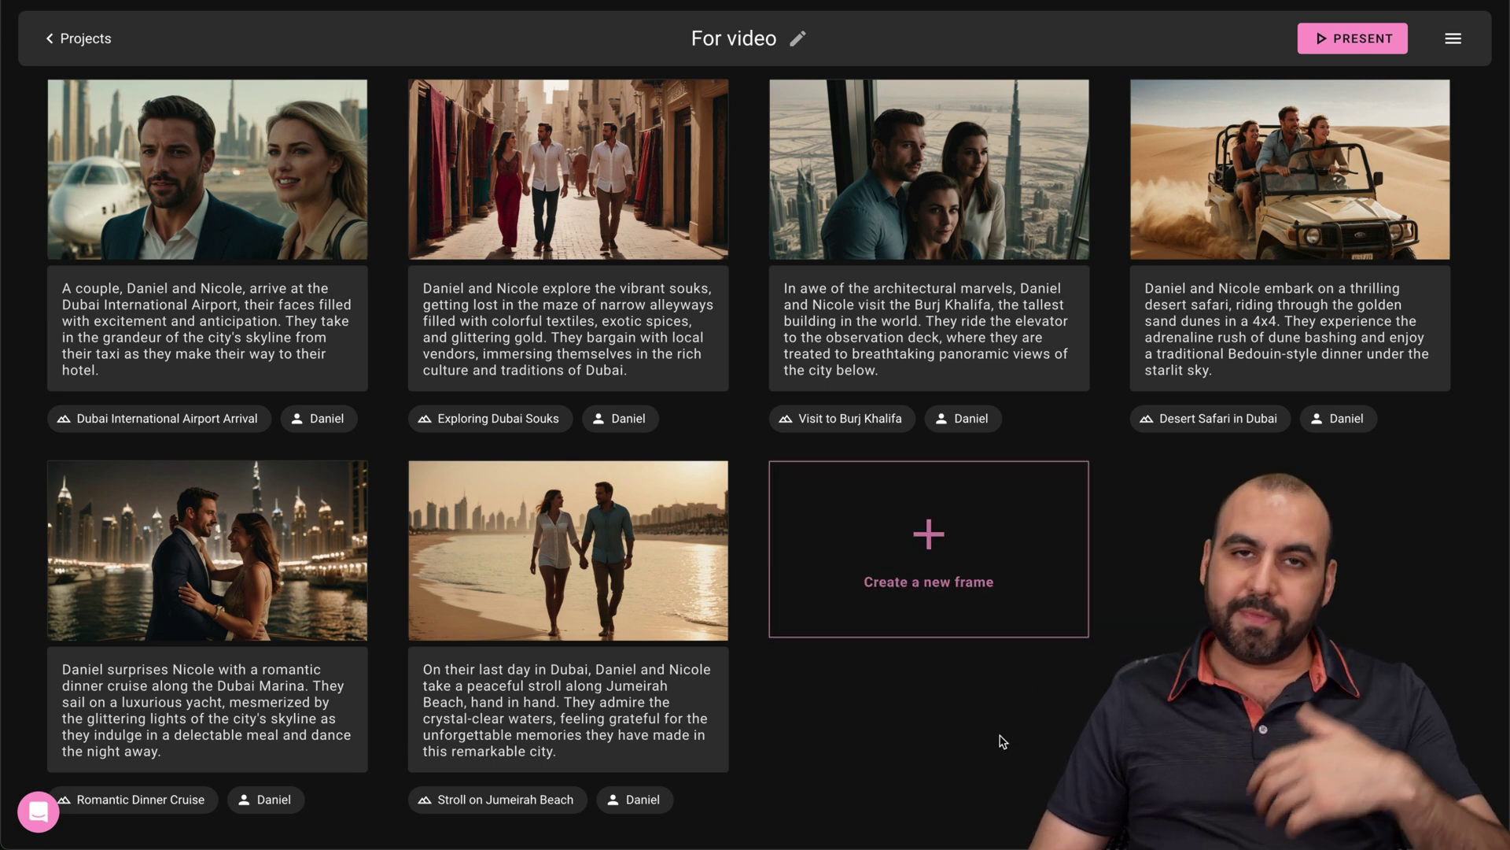
Show the Characters, Scenes and Exports panel and check the Stroll on Jumeirah Beach scene details
{"action": "left_click", "coordinate": [1453, 38]}
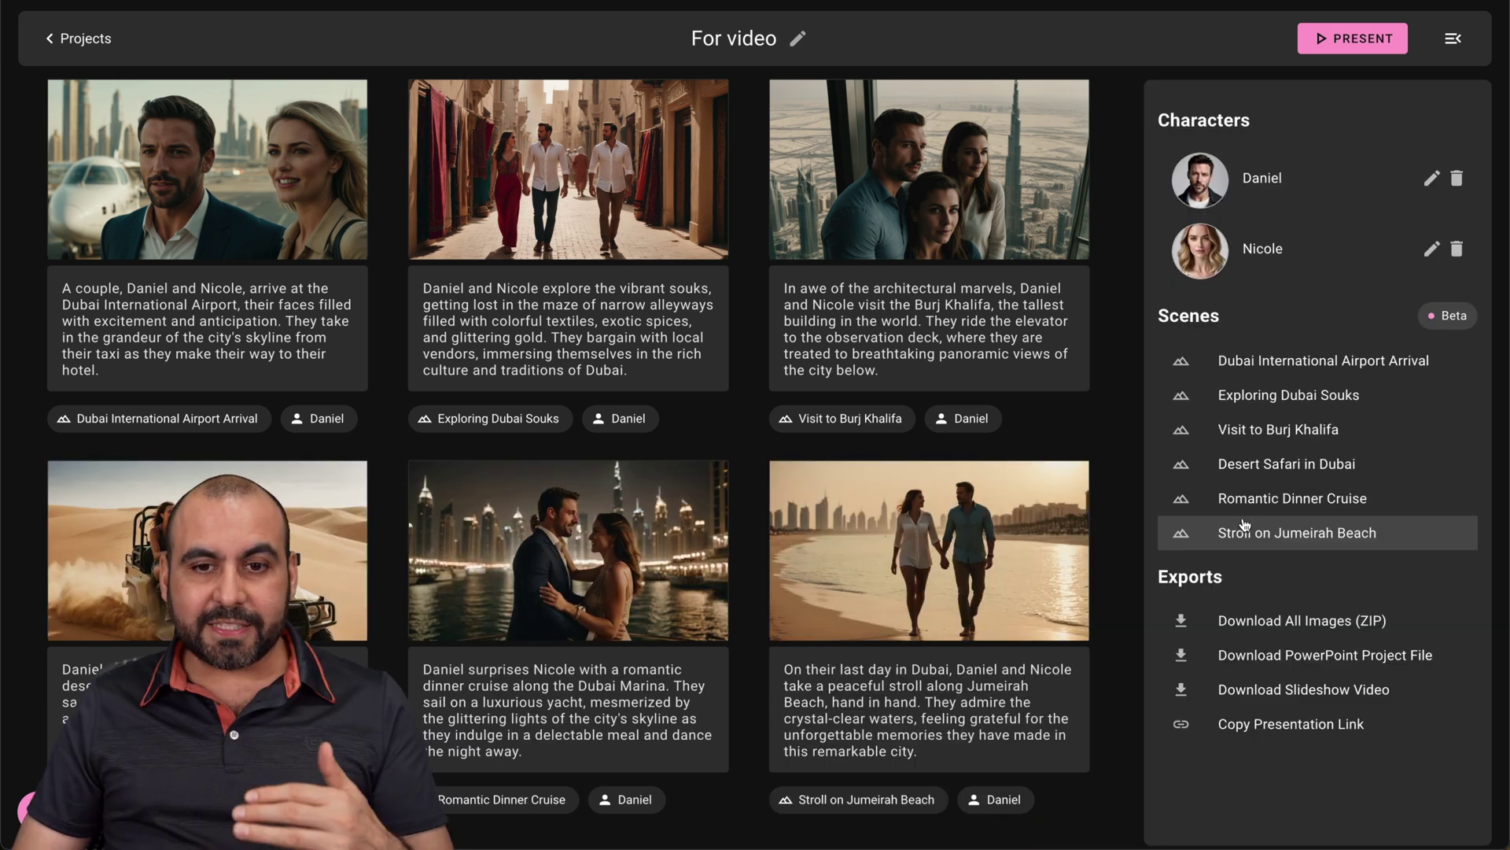
{"action": "left_click_drag", "start_coordinate": [881, 537], "coordinate": [538, 515]}
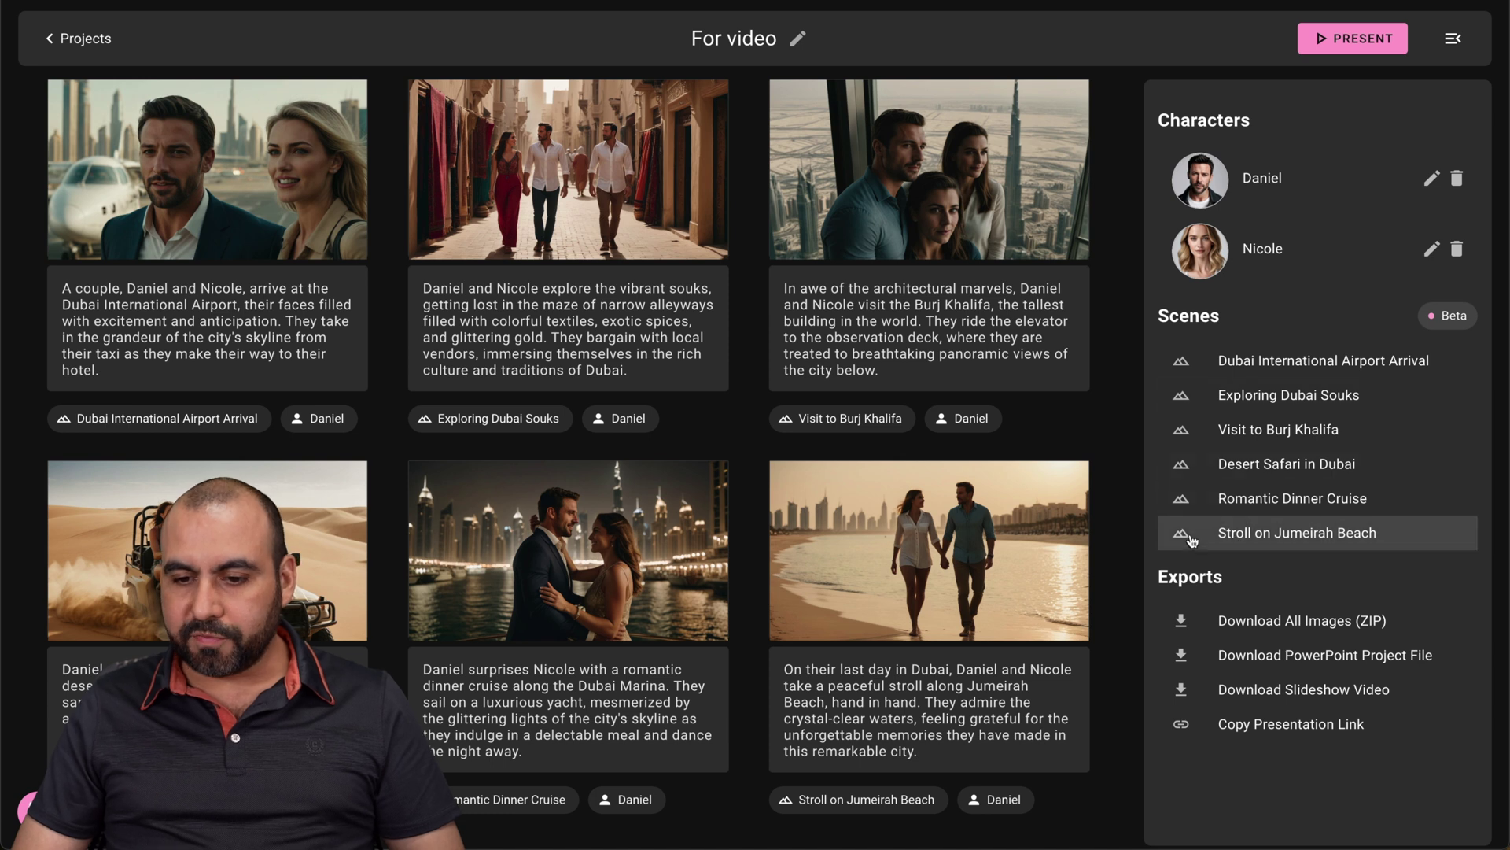
{"action": "left_click", "coordinate": [1192, 539]}
{"action": "left_click", "coordinate": [452, 579]}
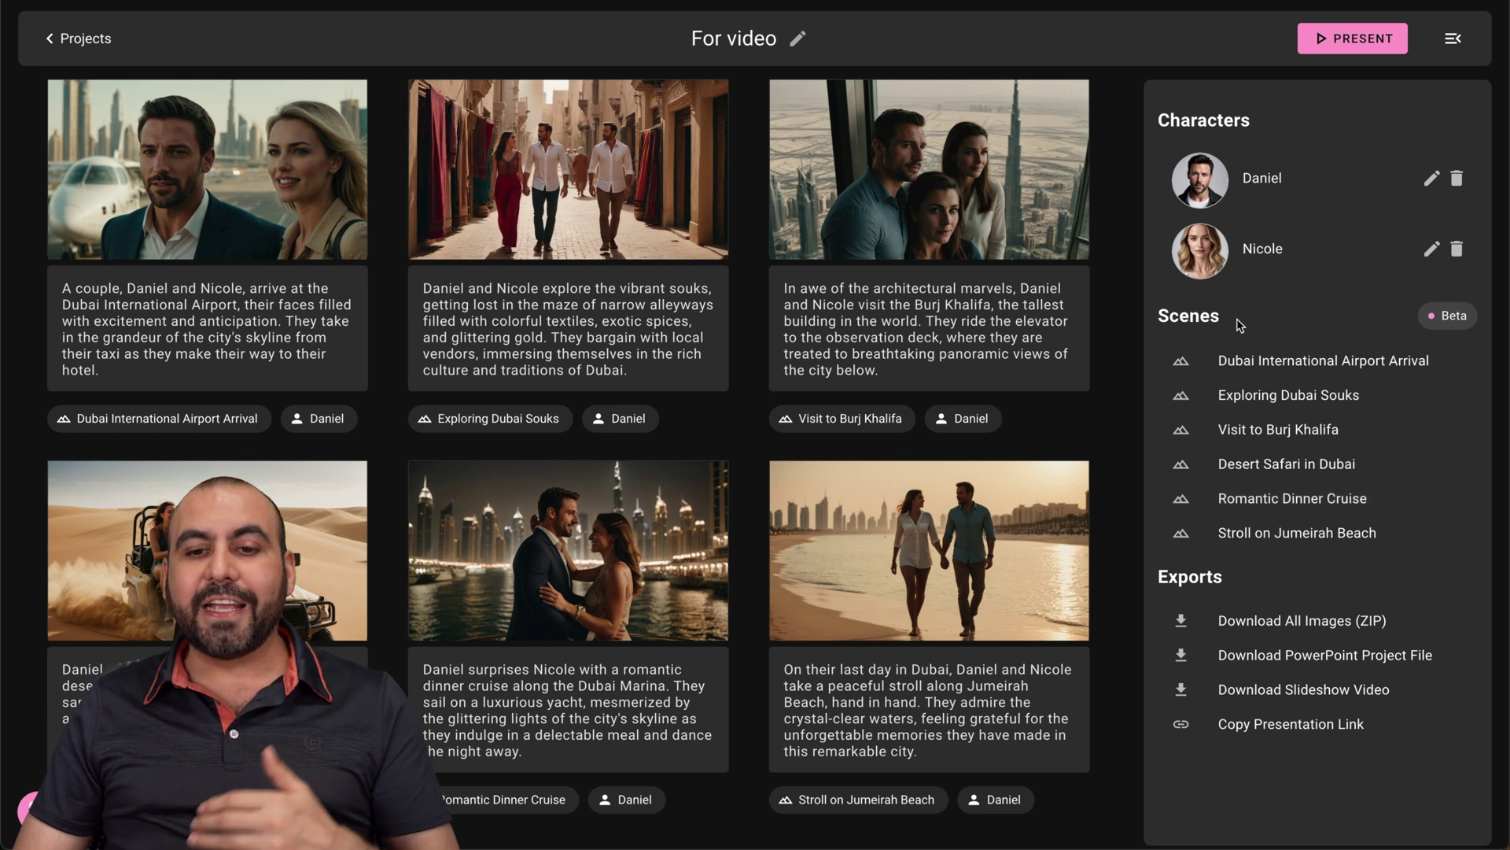
Open the Character library for Daniel
{"action": "mouse_move", "coordinate": [205, 197]}
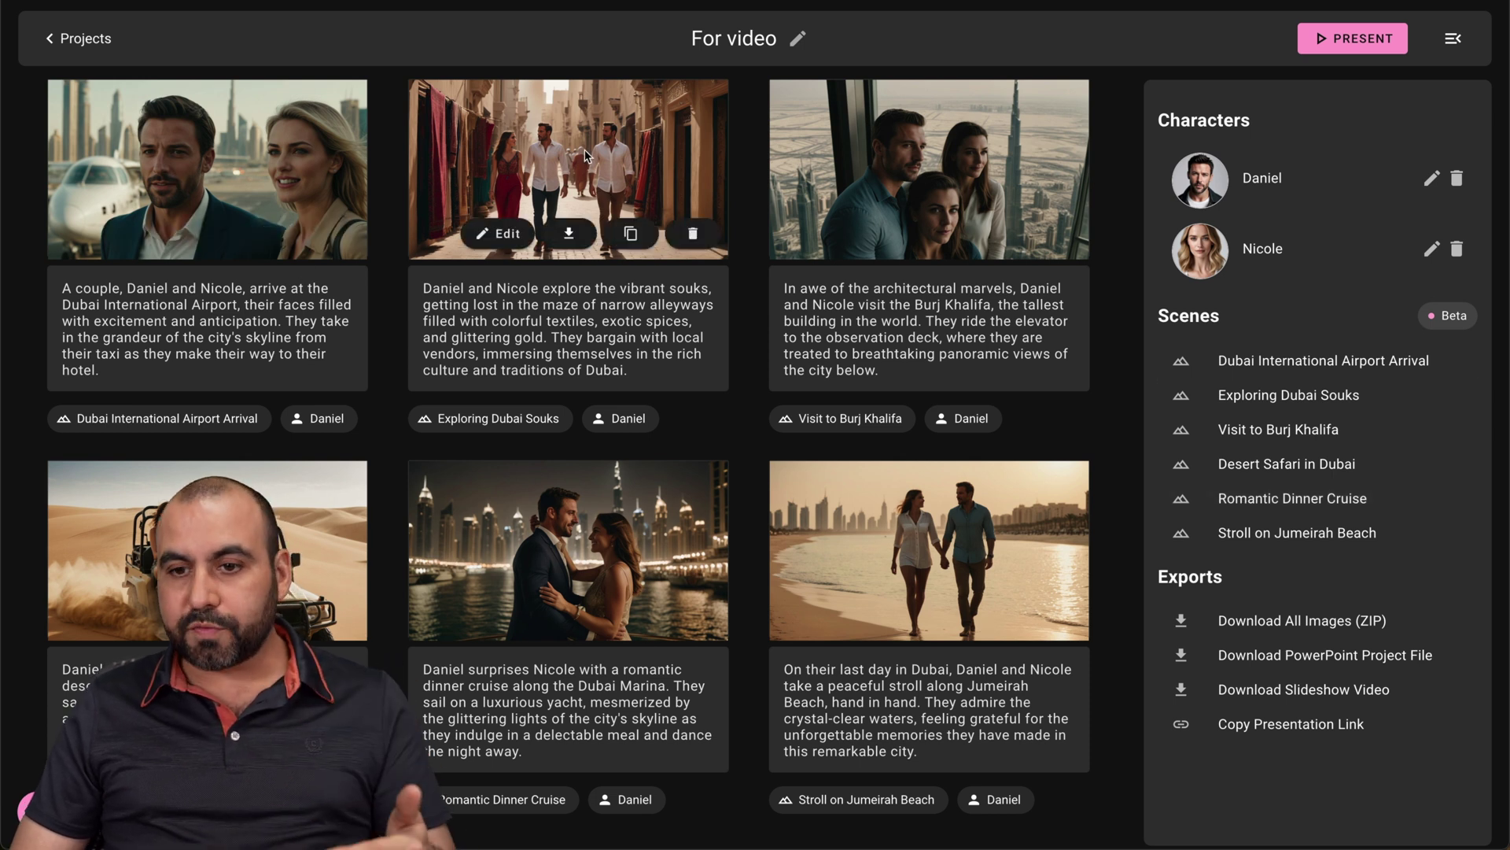
{"action": "mouse_move", "coordinate": [1224, 196]}
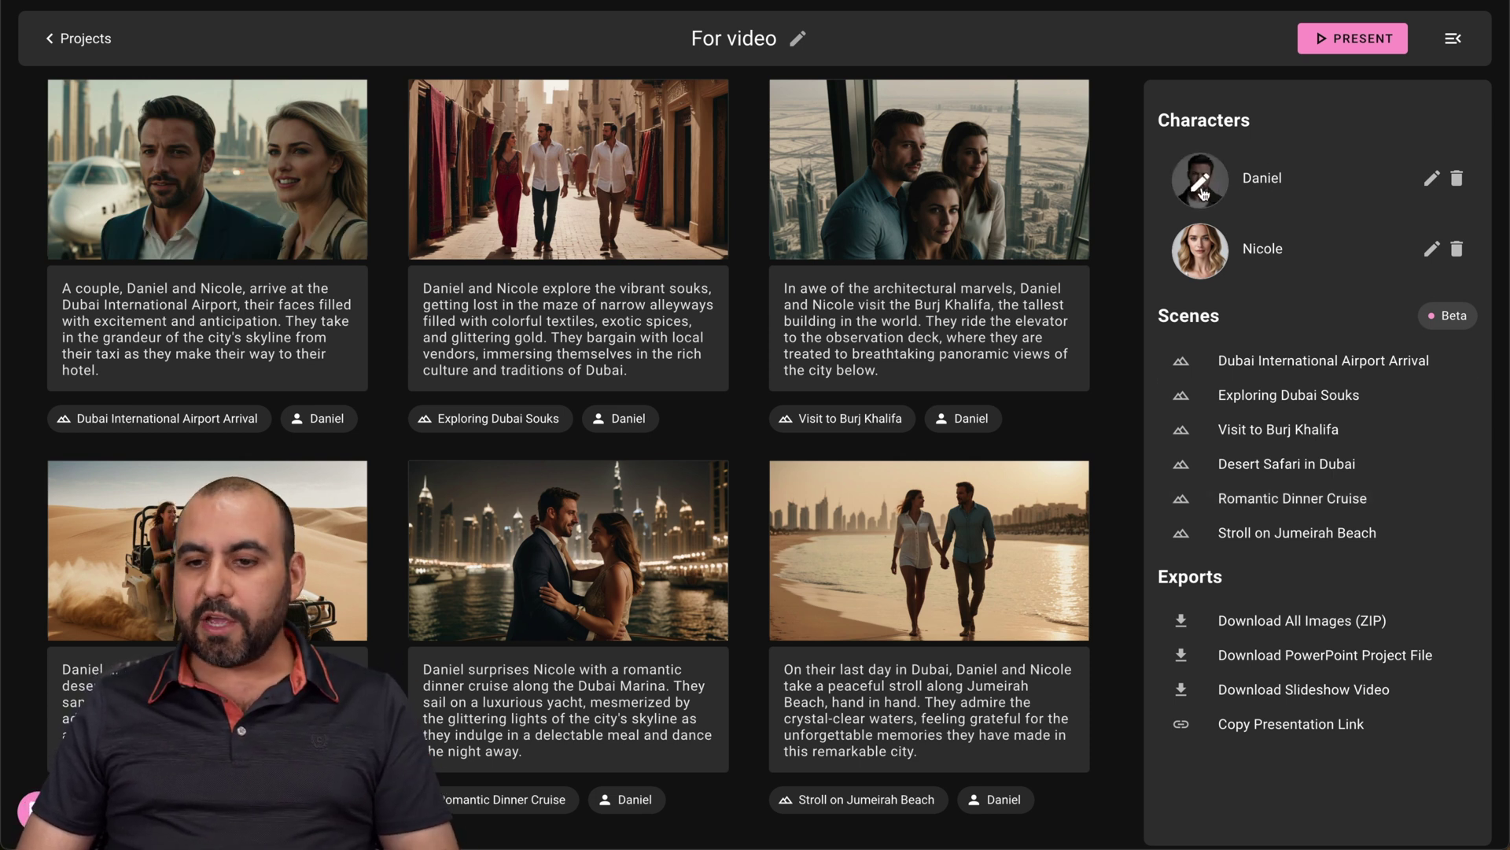
{"action": "left_click", "coordinate": [1201, 185]}
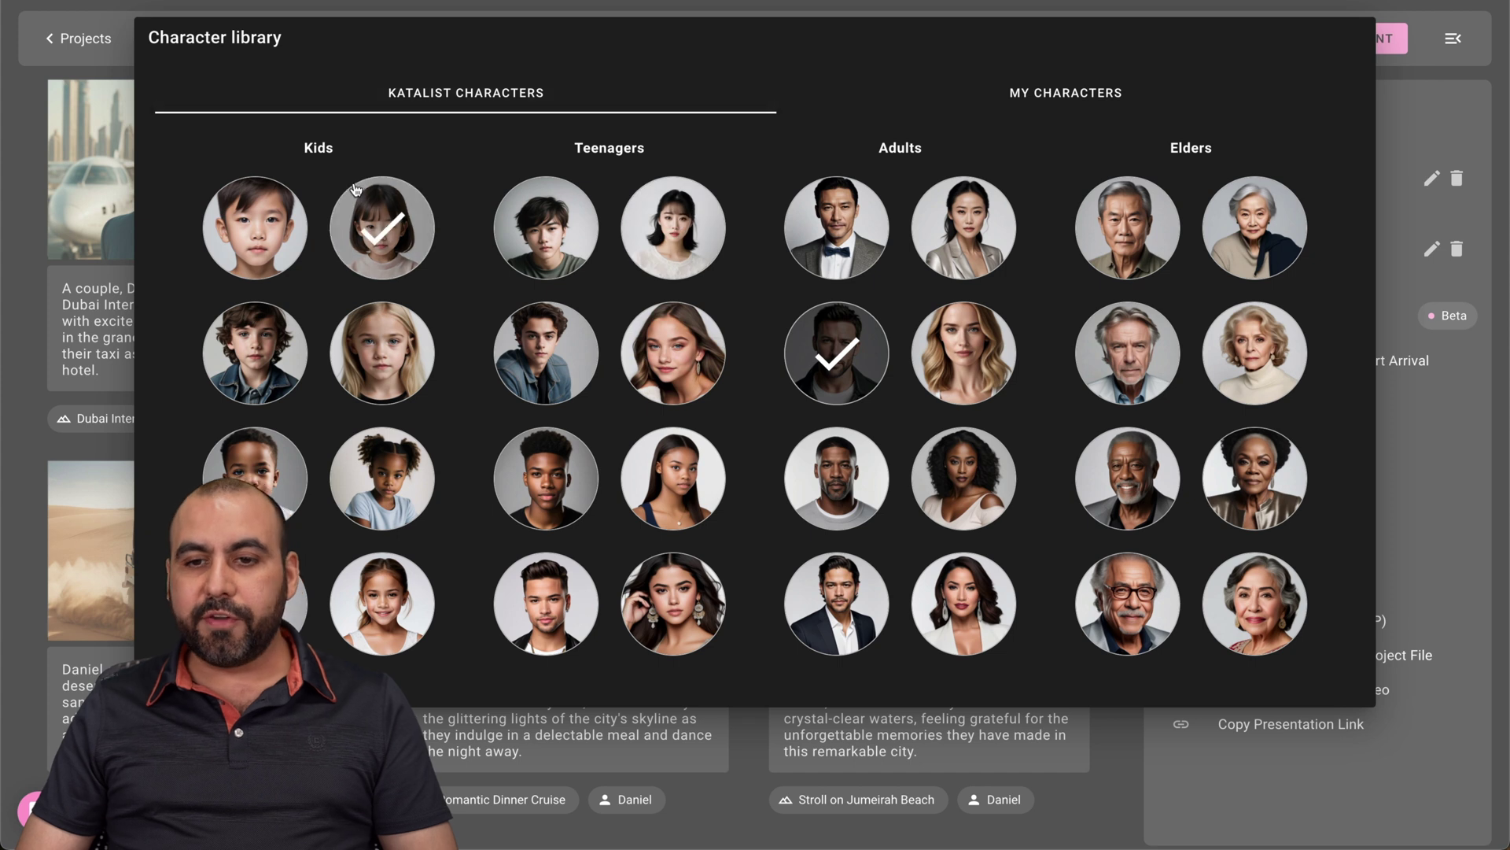
Browse the My Characters and Katalist Characters tabs, then close the library without choosing
{"action": "left_click", "coordinate": [1075, 97]}
{"action": "left_click", "coordinate": [482, 95]}
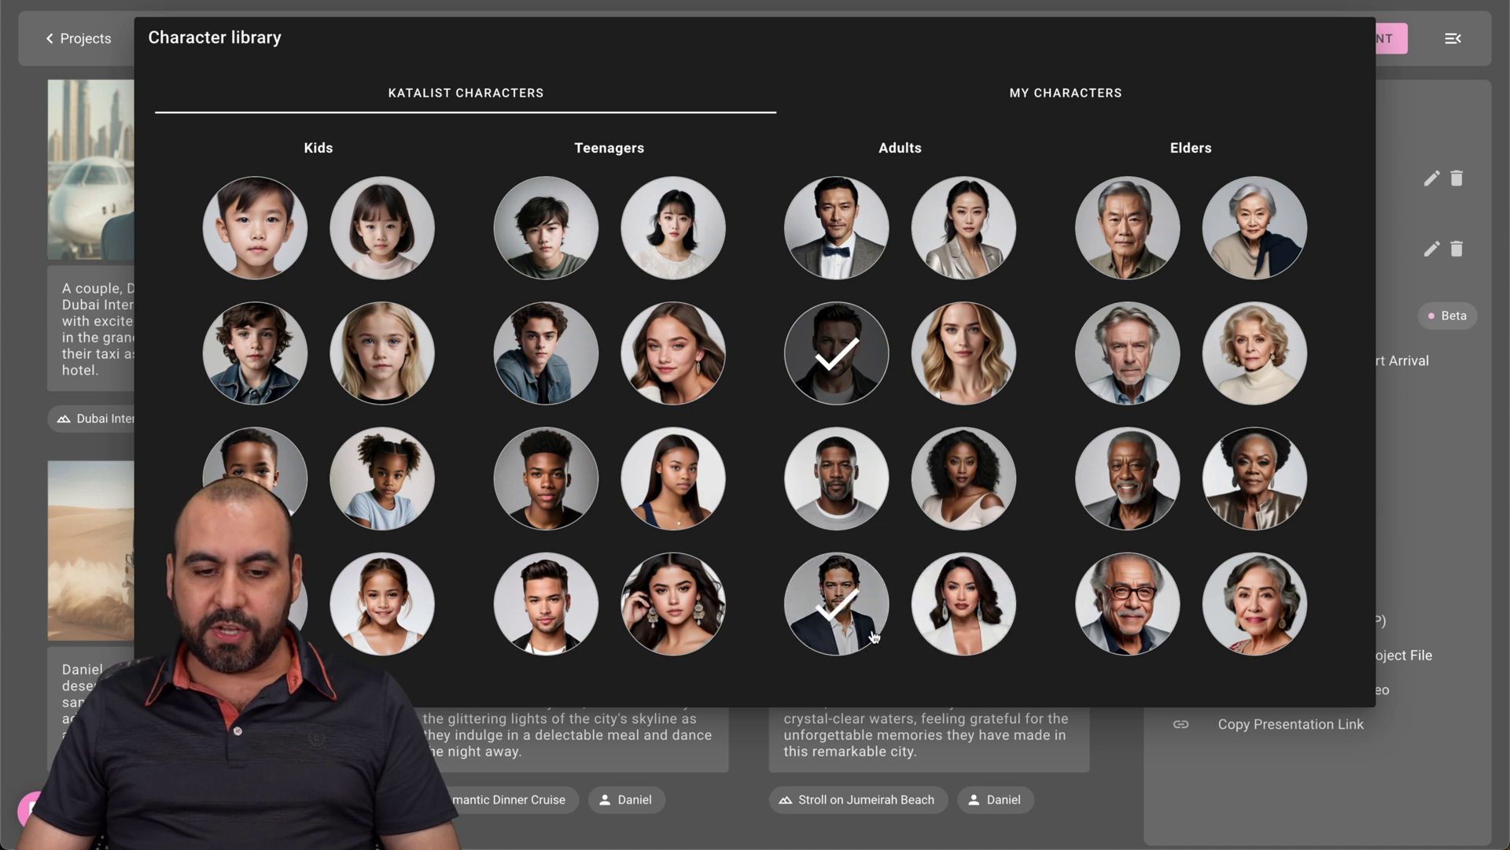
{"action": "left_click", "coordinate": [1422, 213]}
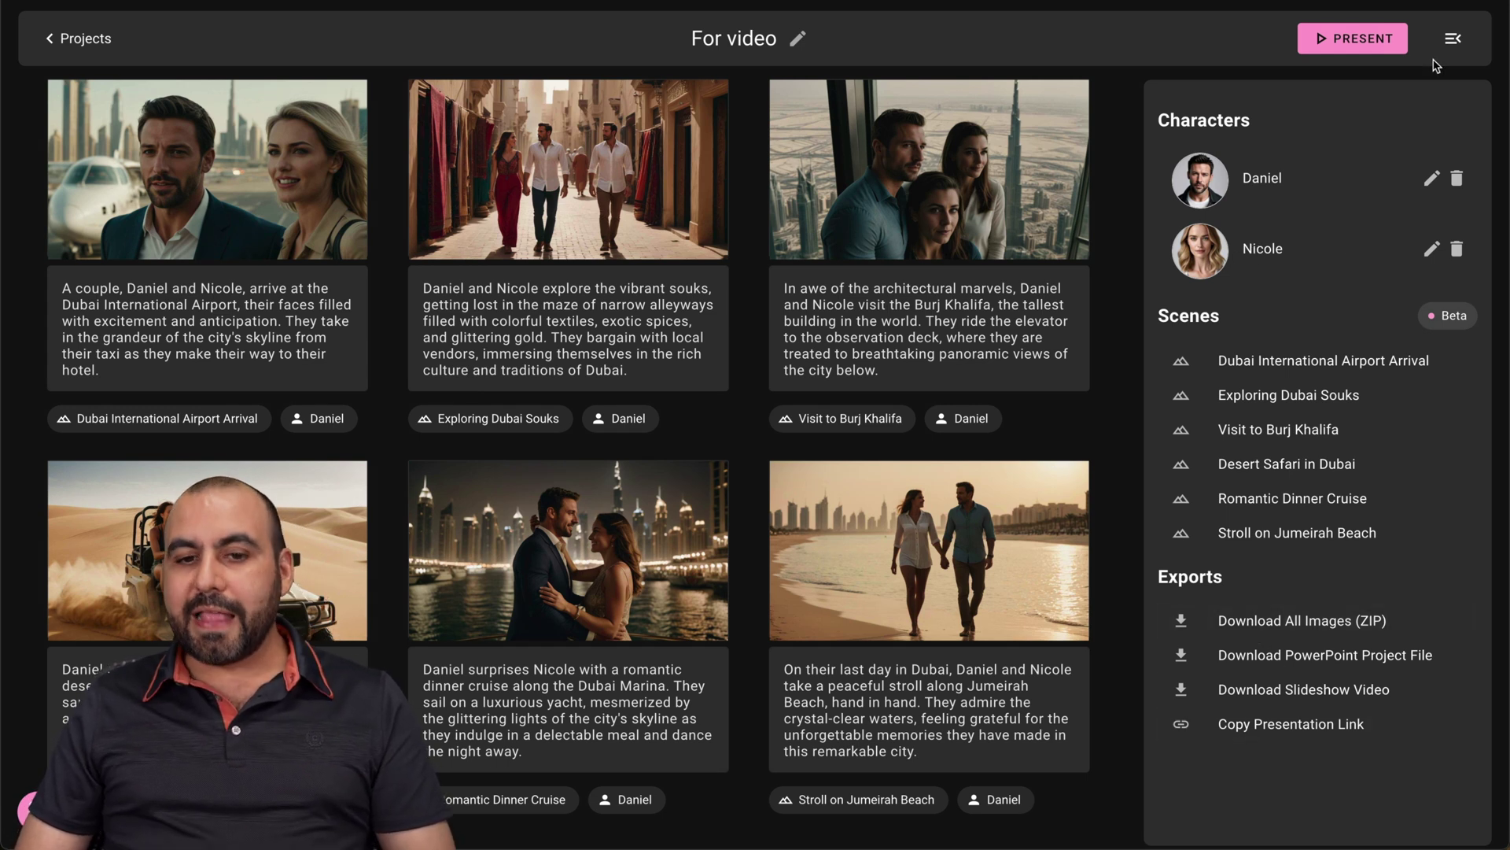
Hide the side panel and open the Dubai airport frame for editing
{"action": "left_click", "coordinate": [1452, 43]}
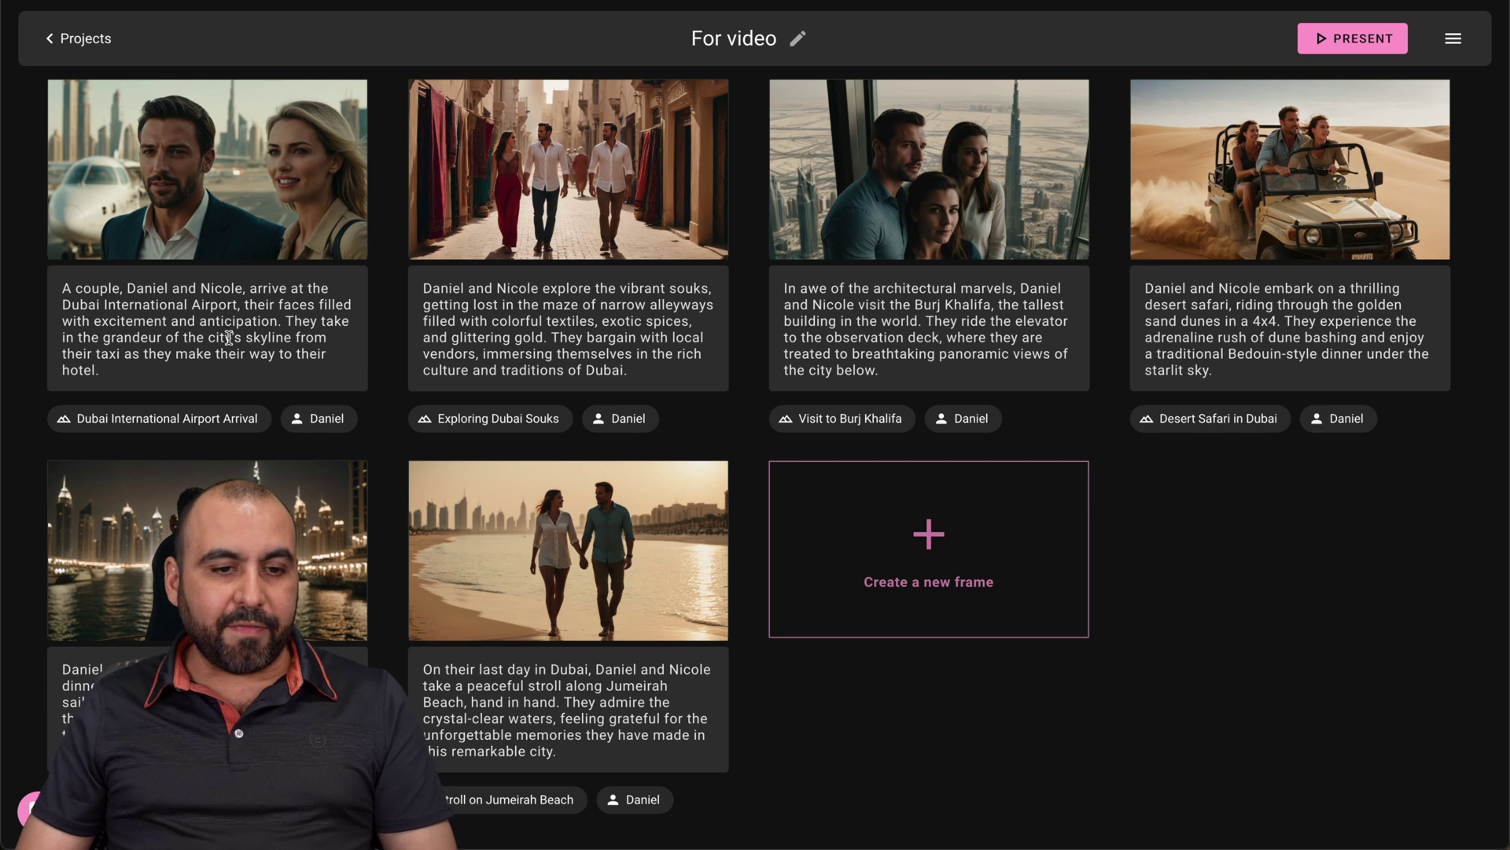
{"action": "left_click_drag", "start_coordinate": [62, 288], "coordinate": [101, 371]}
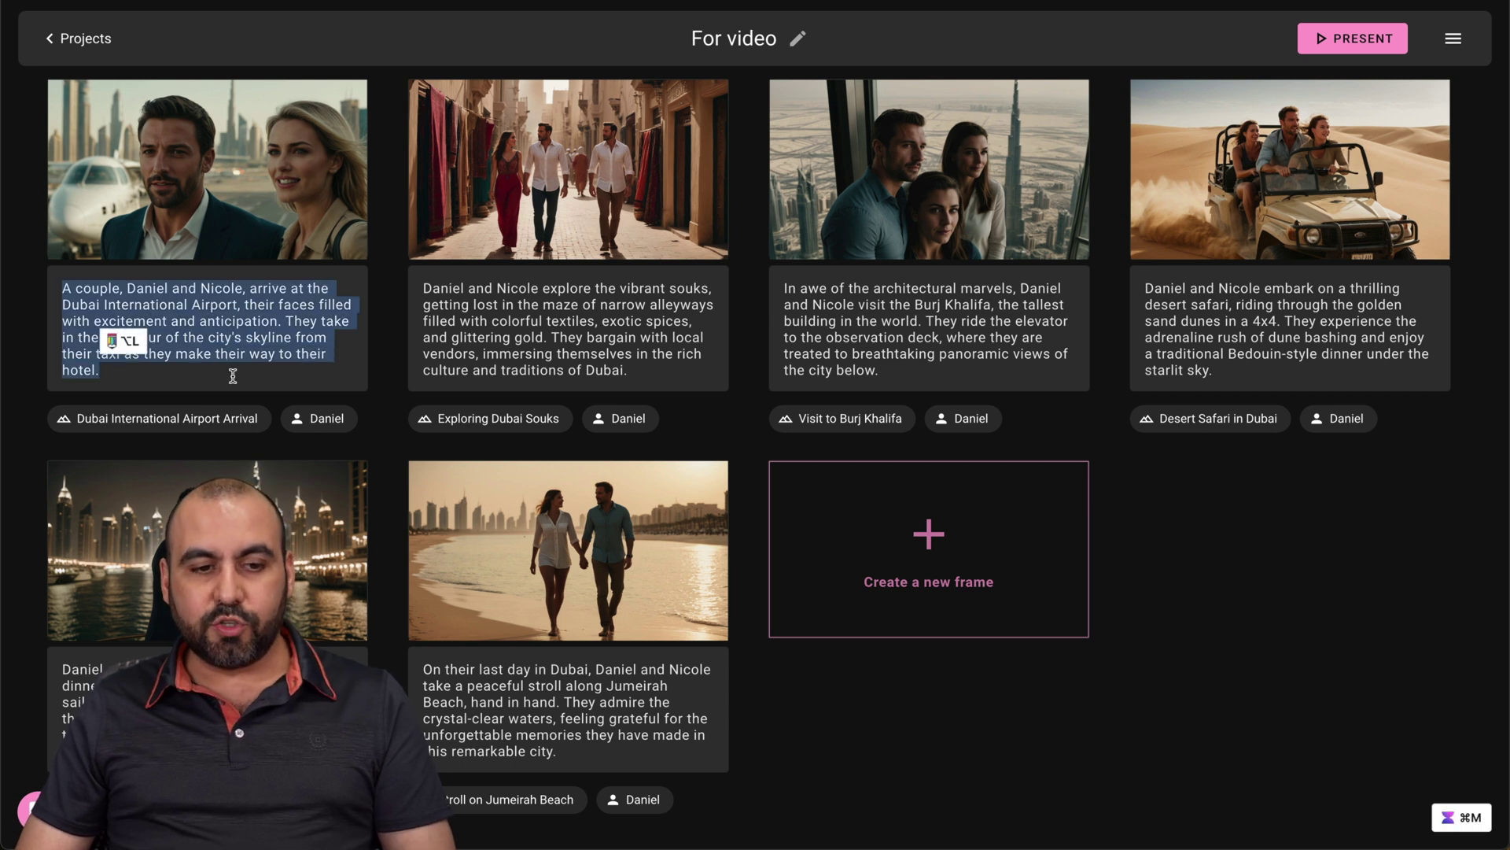
{"action": "left_click", "coordinate": [232, 376]}
{"action": "mouse_move", "coordinate": [193, 177]}
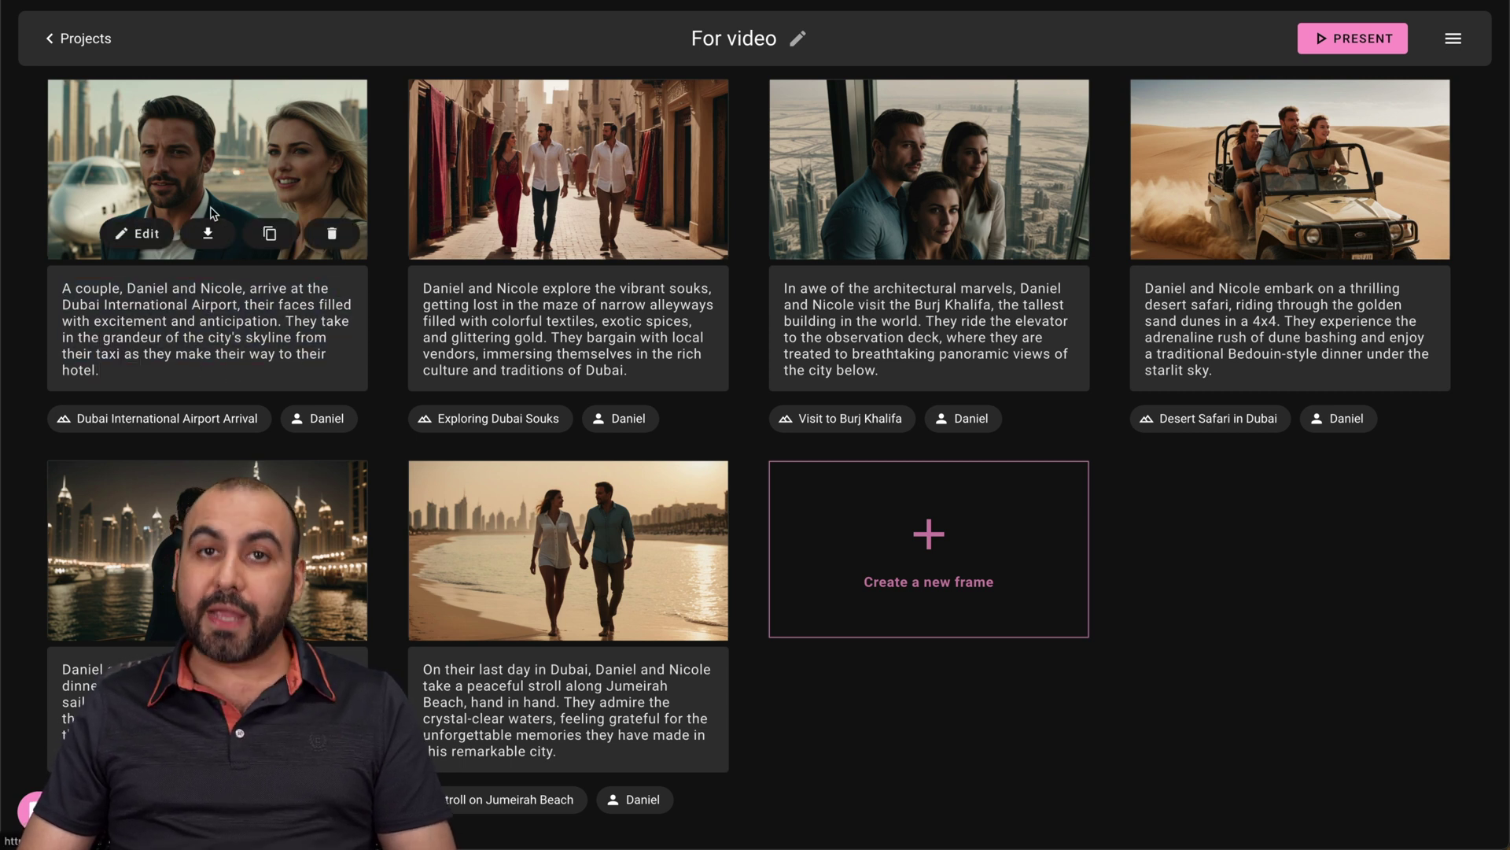
{"action": "left_click", "coordinate": [146, 234]}
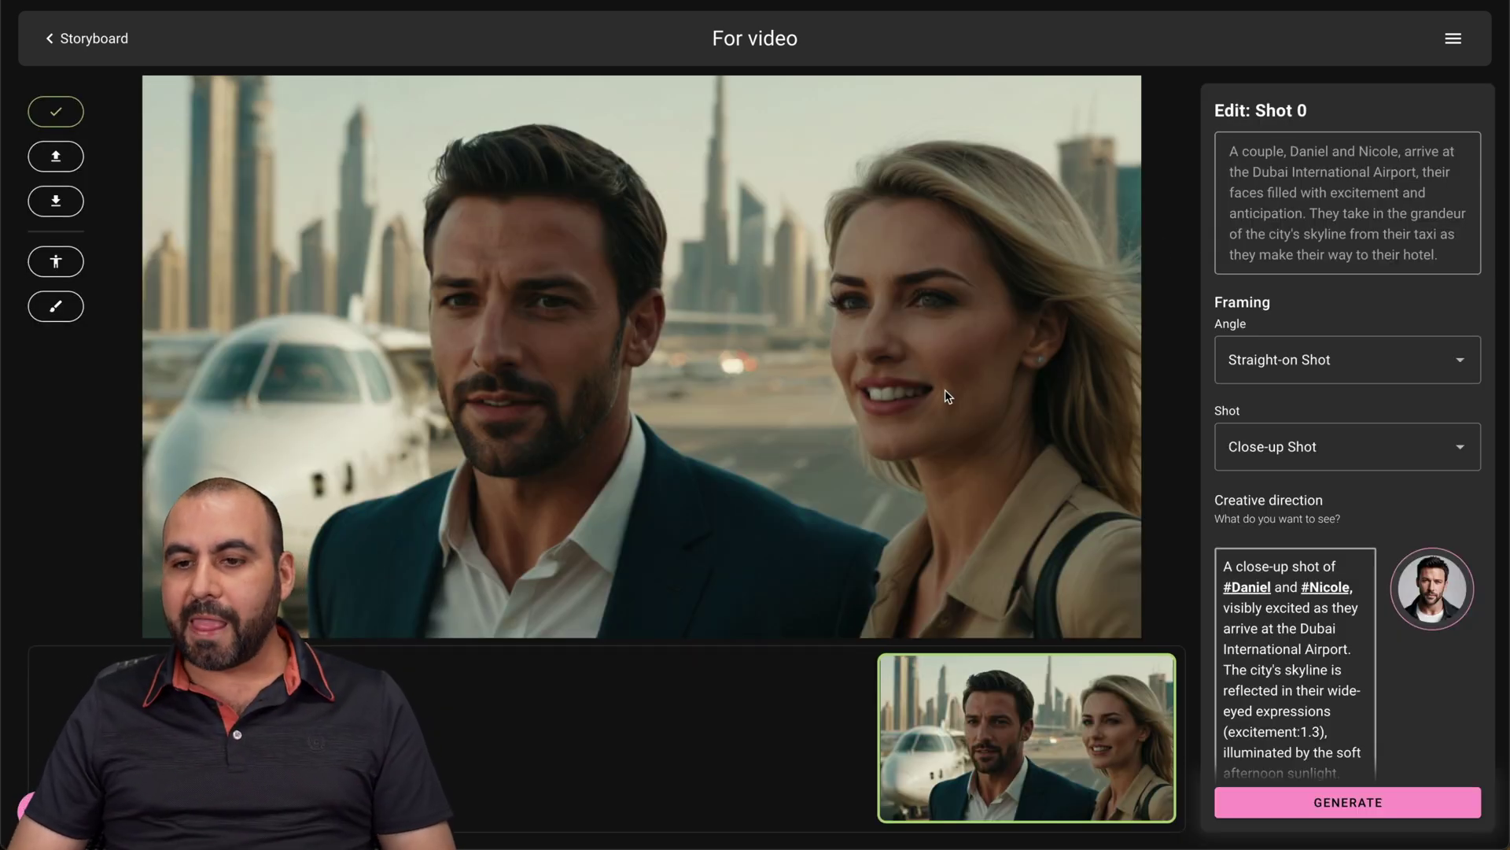
Keep the shot's angle as Straight-on Shot and size as Close-up Shot
{"action": "scroll", "coordinate": [1295, 172], "scroll_direction": "down", "scroll_amount": 3}
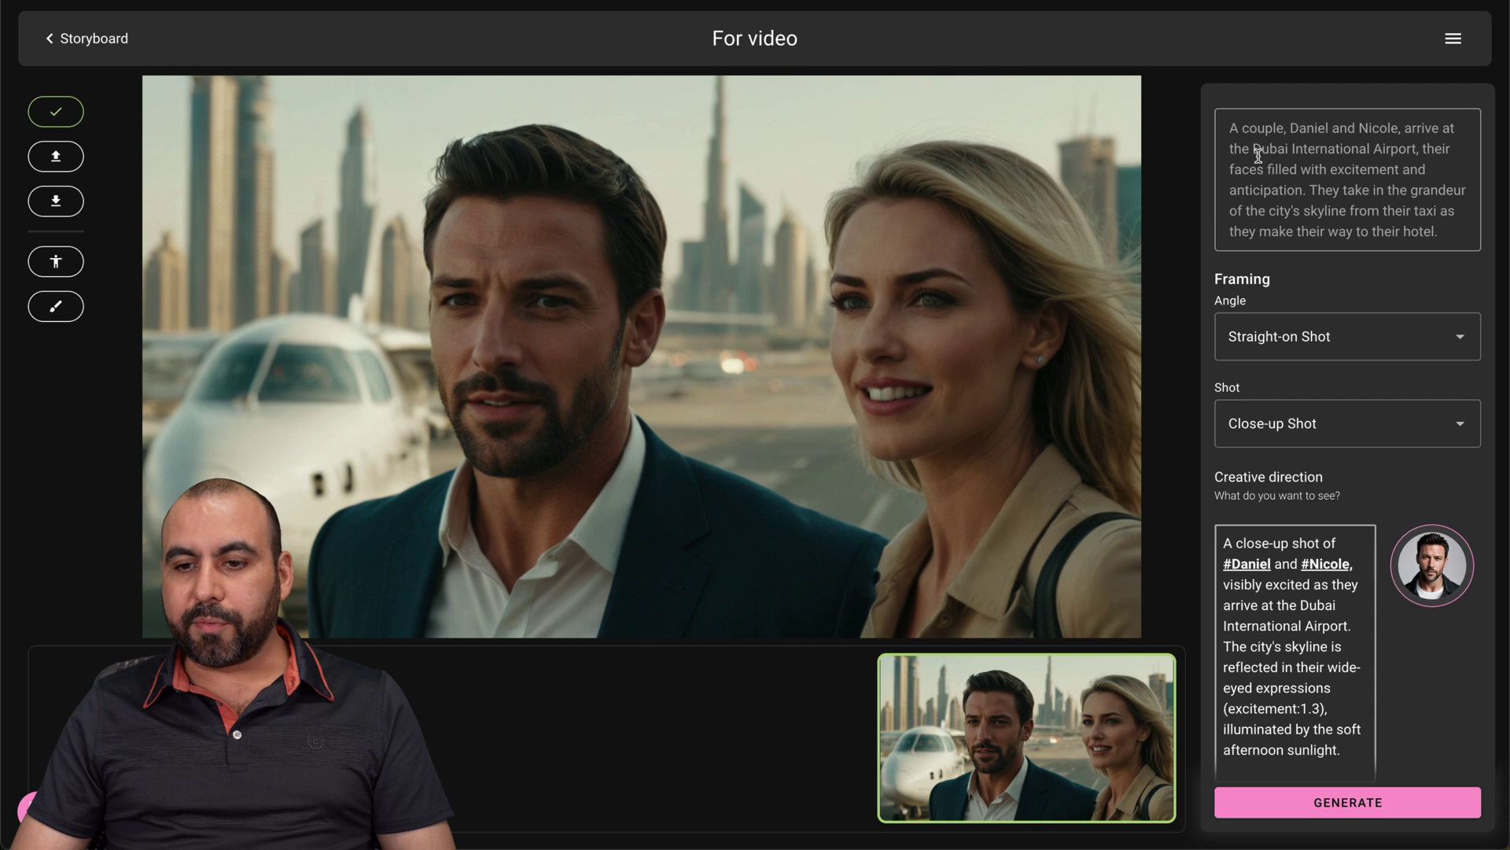
{"action": "left_click", "coordinate": [1321, 260]}
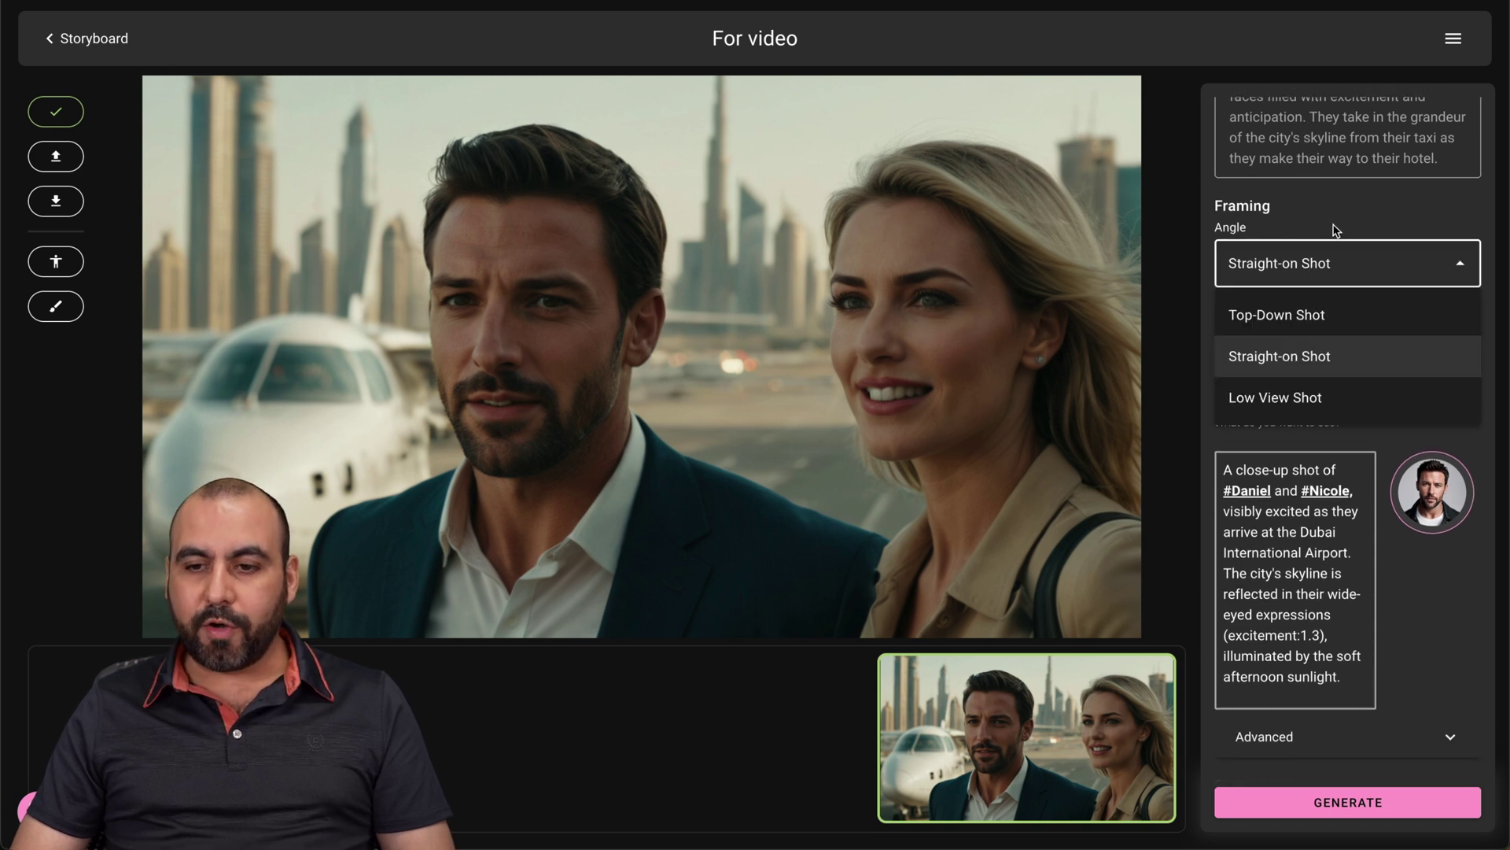
{"action": "left_click", "coordinate": [1335, 229]}
{"action": "left_click", "coordinate": [1306, 346]}
{"action": "left_click", "coordinate": [1329, 297]}
Expand Advanced options to review the empty negative prompt, then start character posing
{"action": "scroll", "coordinate": [1328, 298], "scroll_direction": "down", "scroll_amount": 4}
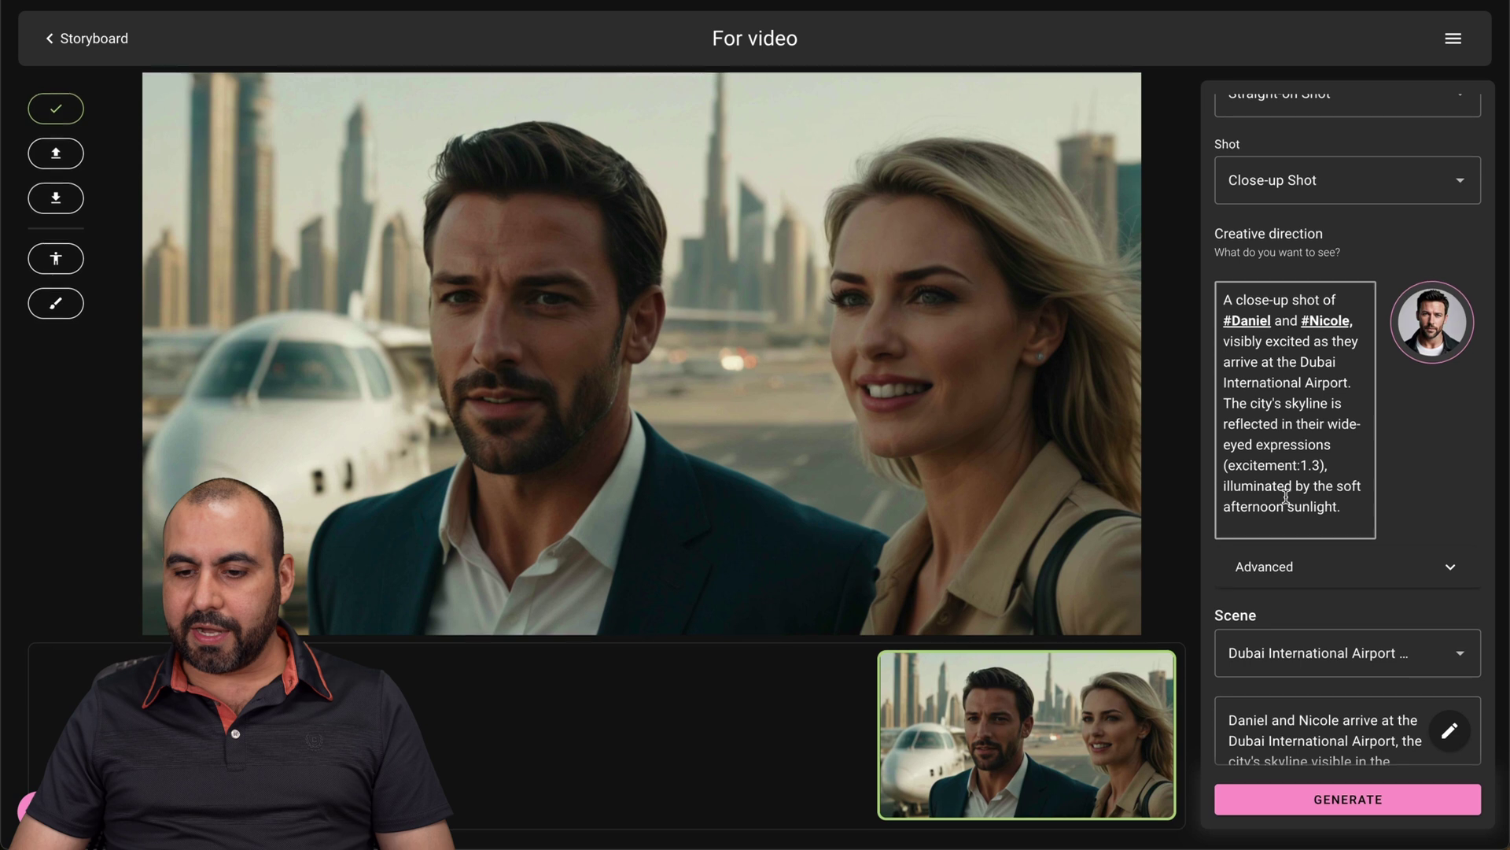
{"action": "left_click", "coordinate": [1447, 565]}
{"action": "scroll", "coordinate": [1444, 503], "scroll_direction": "down", "scroll_amount": 2}
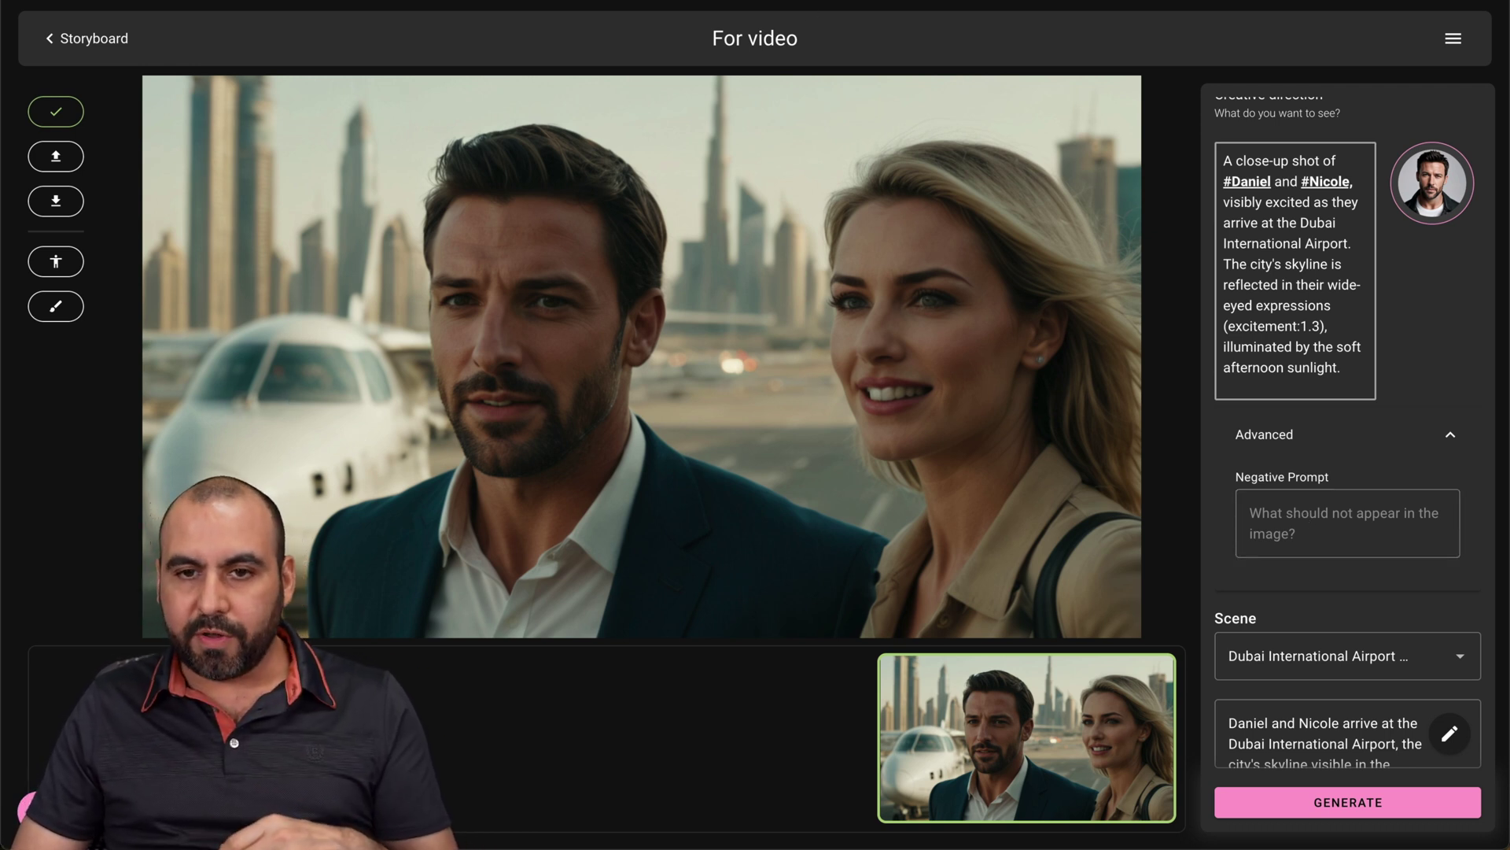
{"action": "scroll", "coordinate": [1372, 654], "scroll_direction": "down", "scroll_amount": 1}
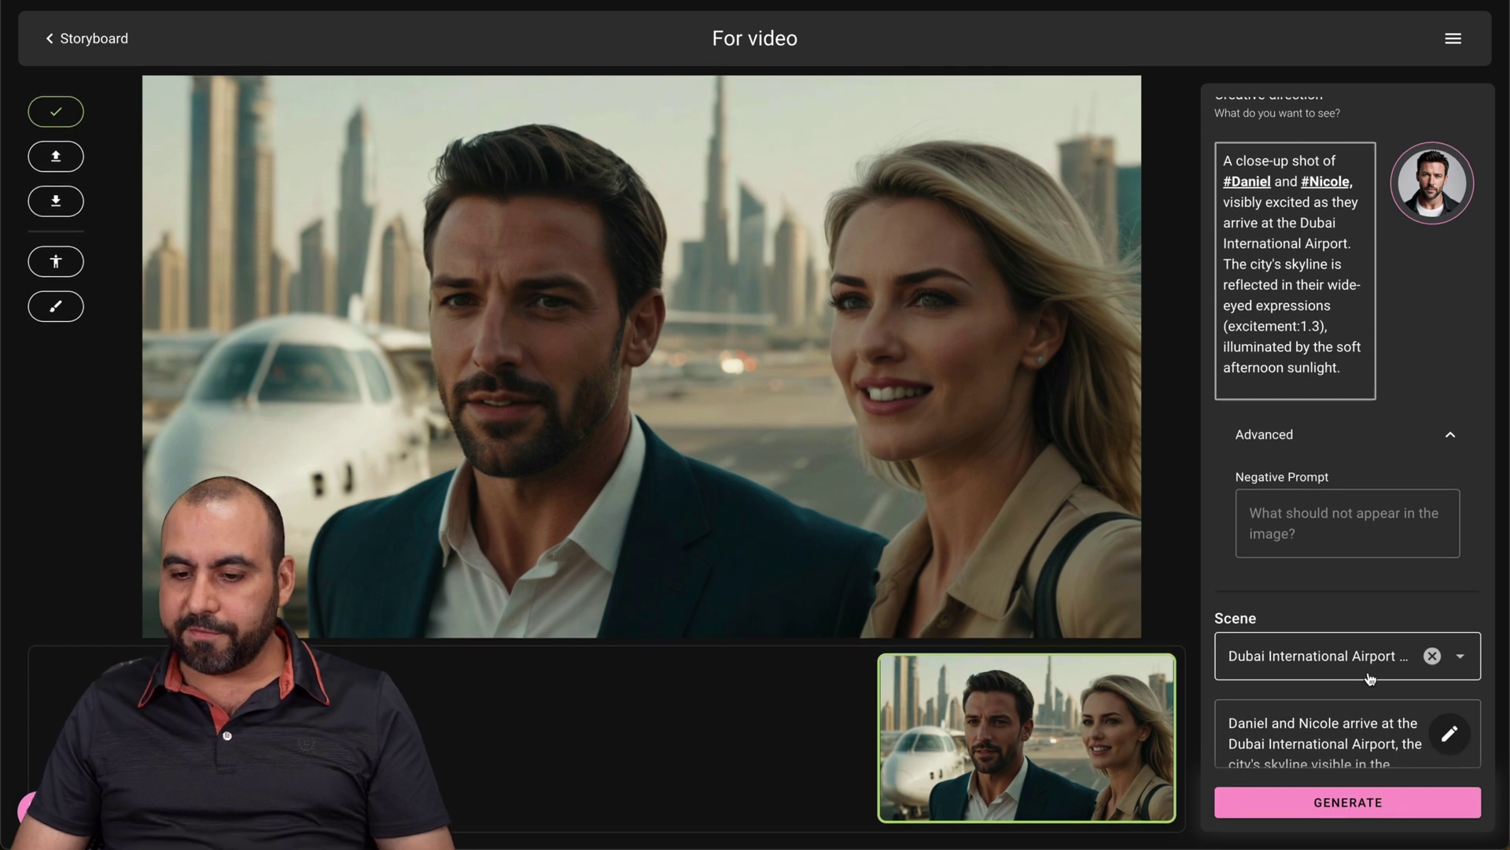
{"action": "scroll", "coordinate": [1368, 709], "scroll_direction": "down", "scroll_amount": 2}
{"action": "scroll", "coordinate": [1367, 720], "scroll_direction": "up", "scroll_amount": 2}
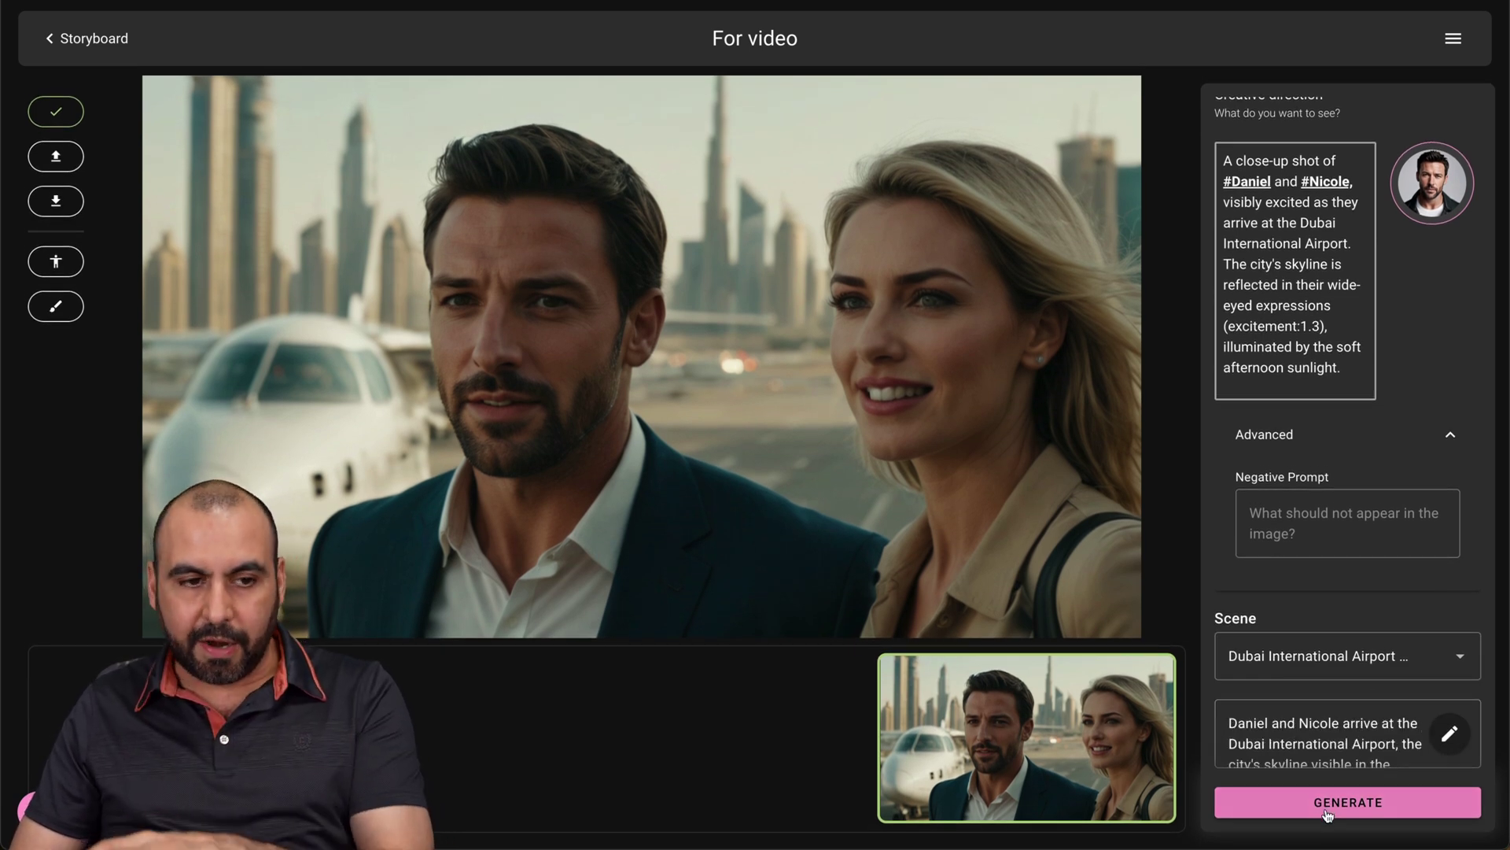
{"action": "left_click", "coordinate": [63, 264]}
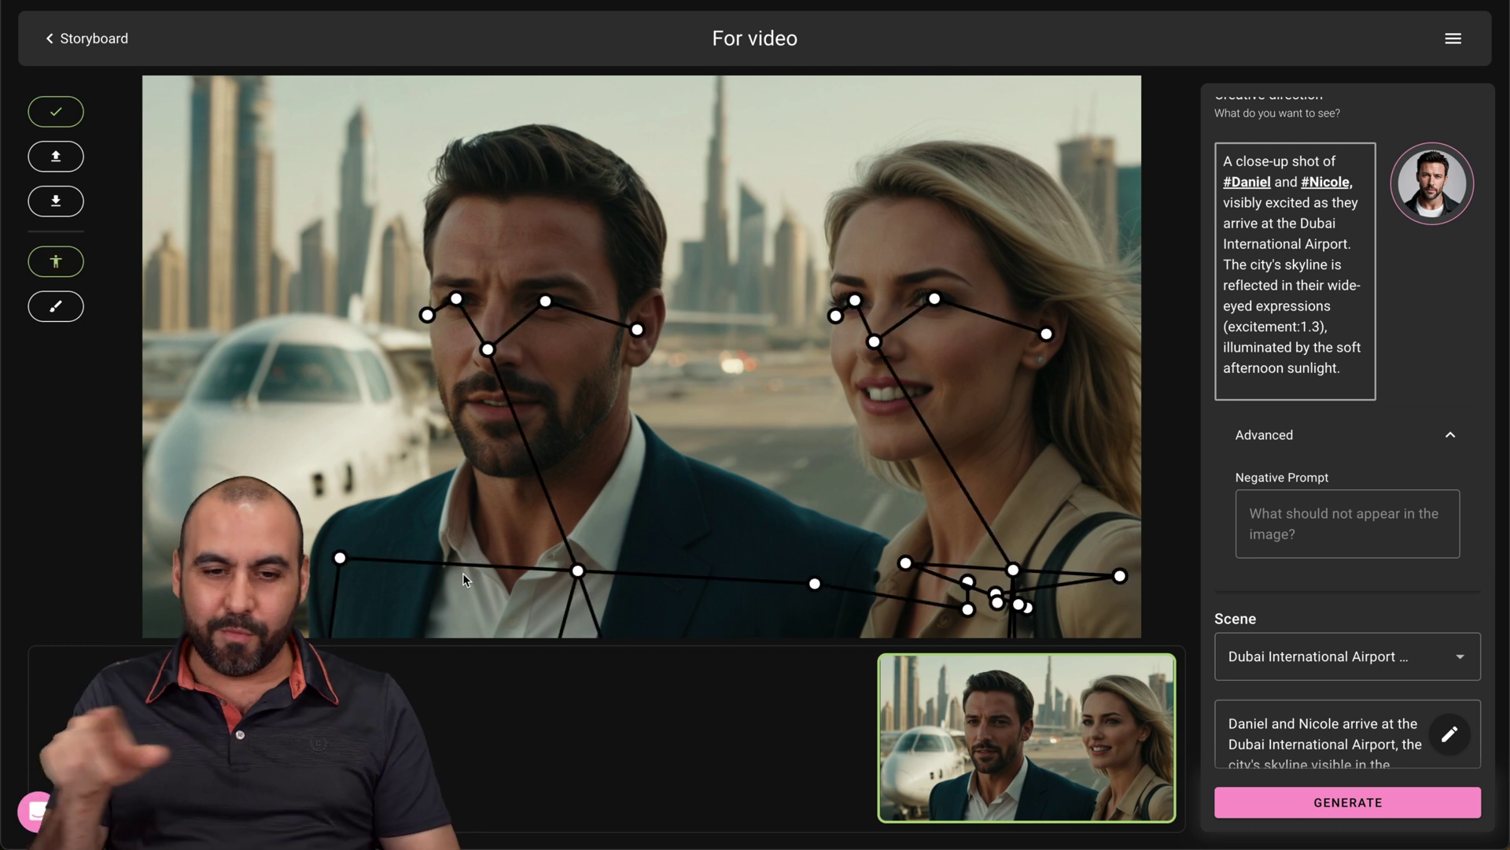
Move the man's pose skeleton up-left and generate new airport shot variations
{"action": "left_click_drag", "start_coordinate": [487, 348], "coordinate": [212, 151]}
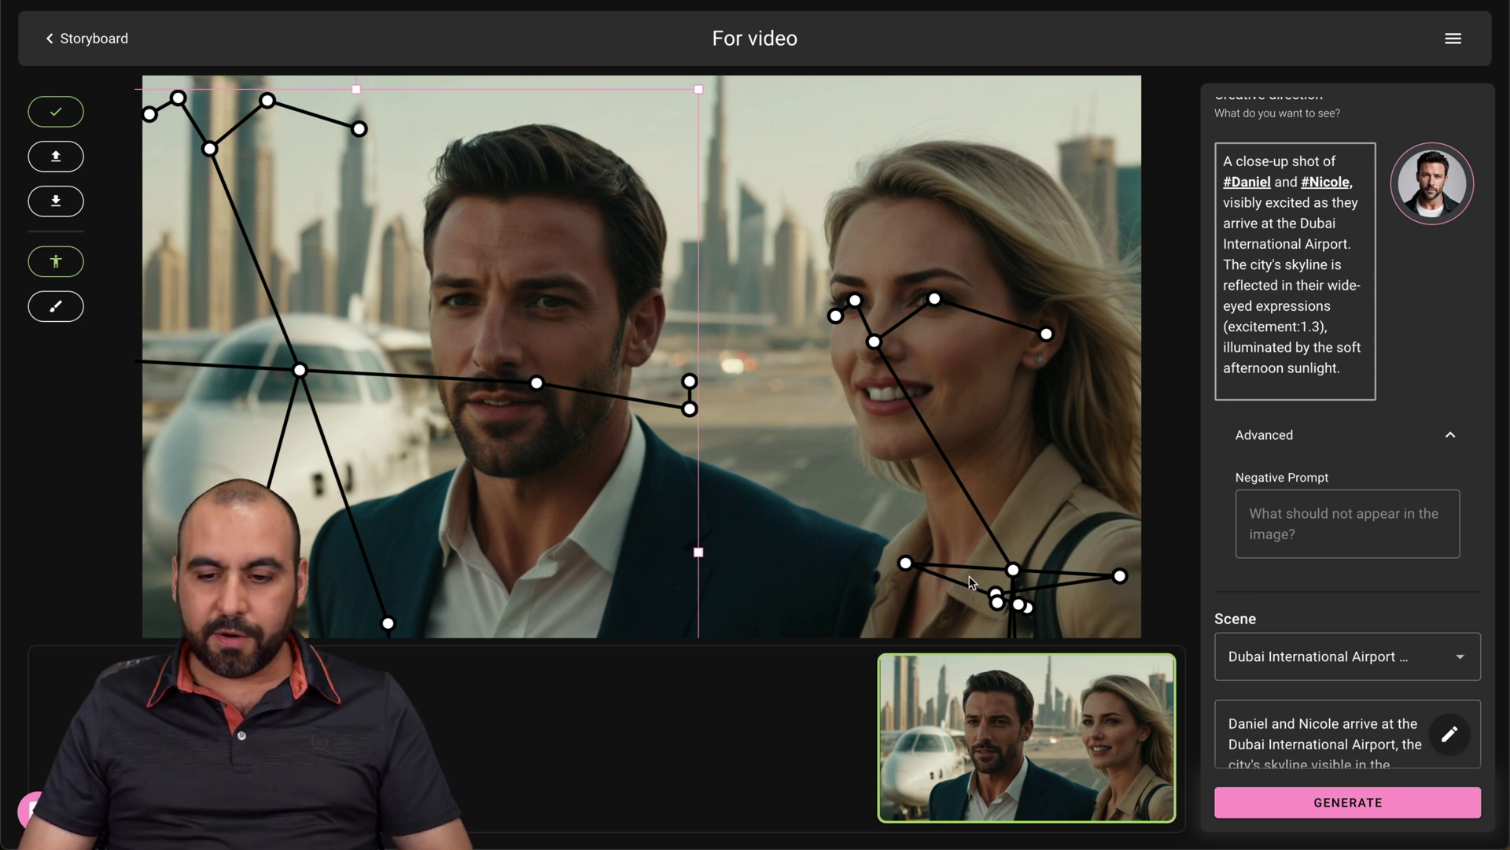
{"action": "left_click", "coordinate": [1367, 802]}
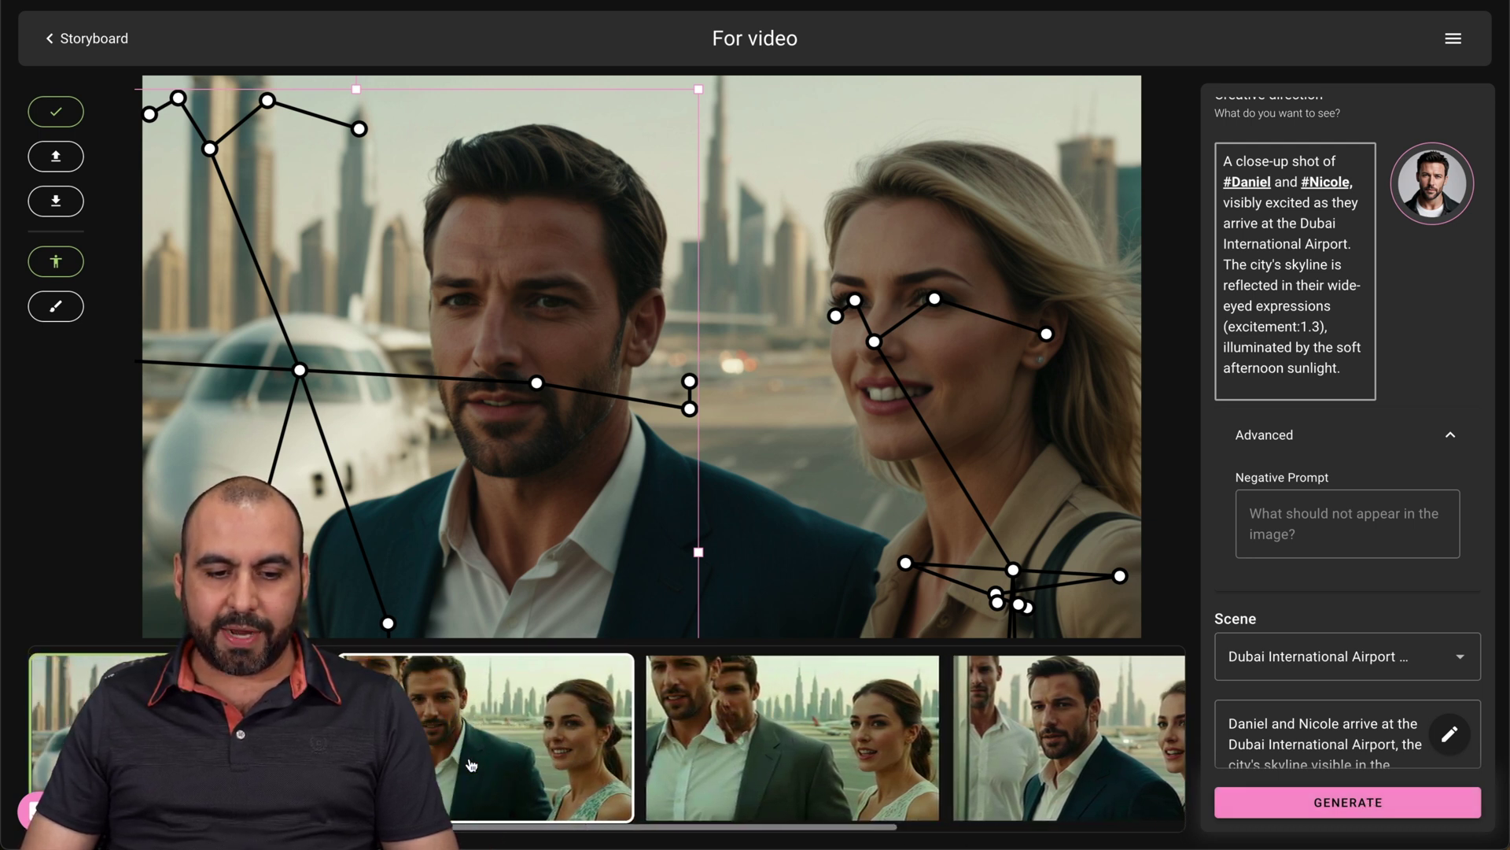
{"action": "scroll", "coordinate": [470, 764], "scroll_direction": "right", "scroll_amount": 5}
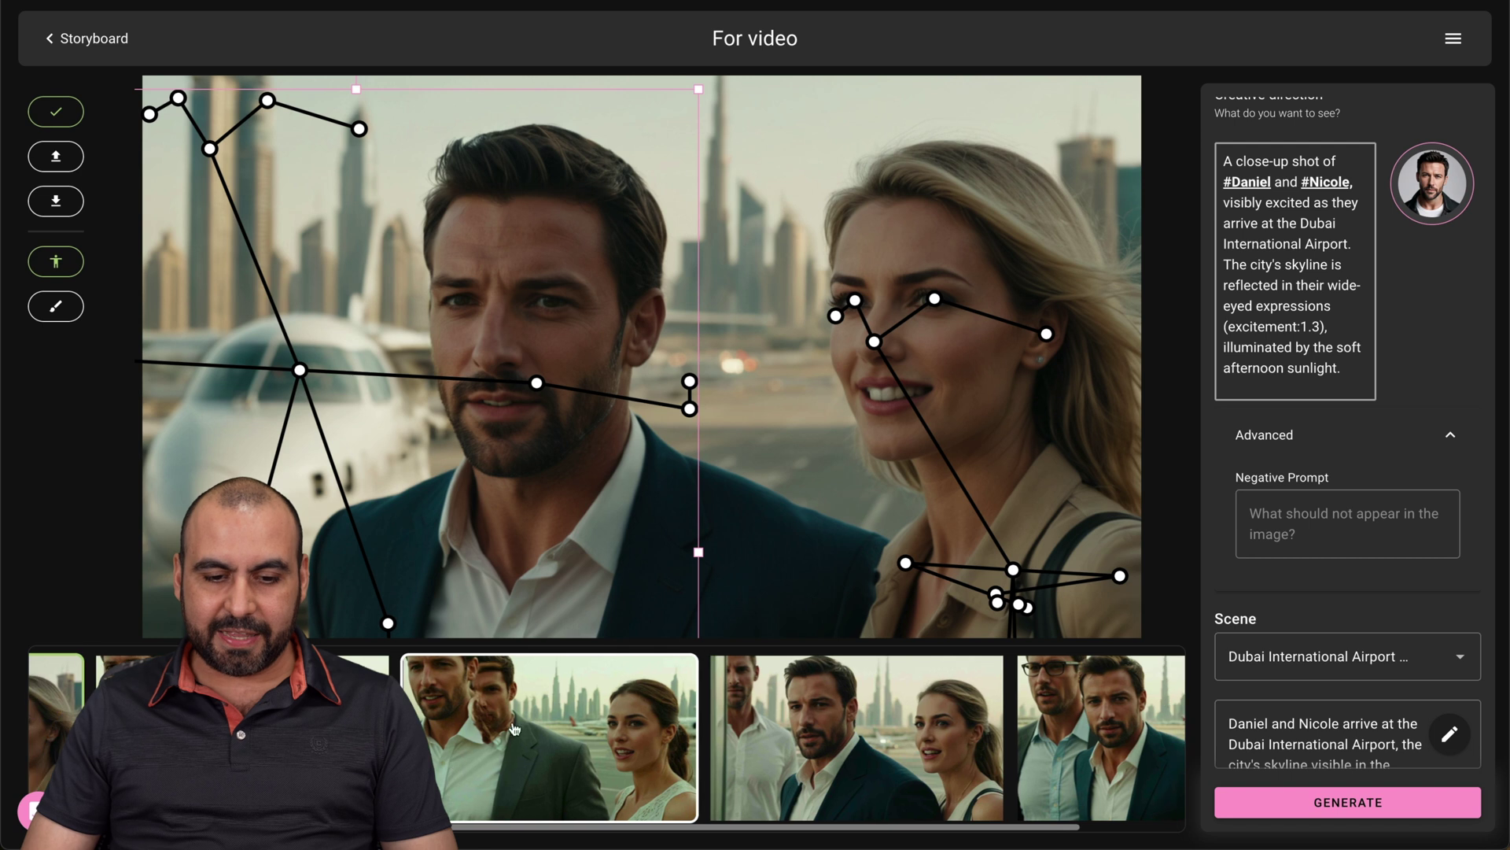
Use the generated variation with a man in glasses behind the couple for the airport shot
{"action": "left_click", "coordinate": [501, 709]}
{"action": "scroll", "coordinate": [786, 763], "scroll_direction": "right", "scroll_amount": 3}
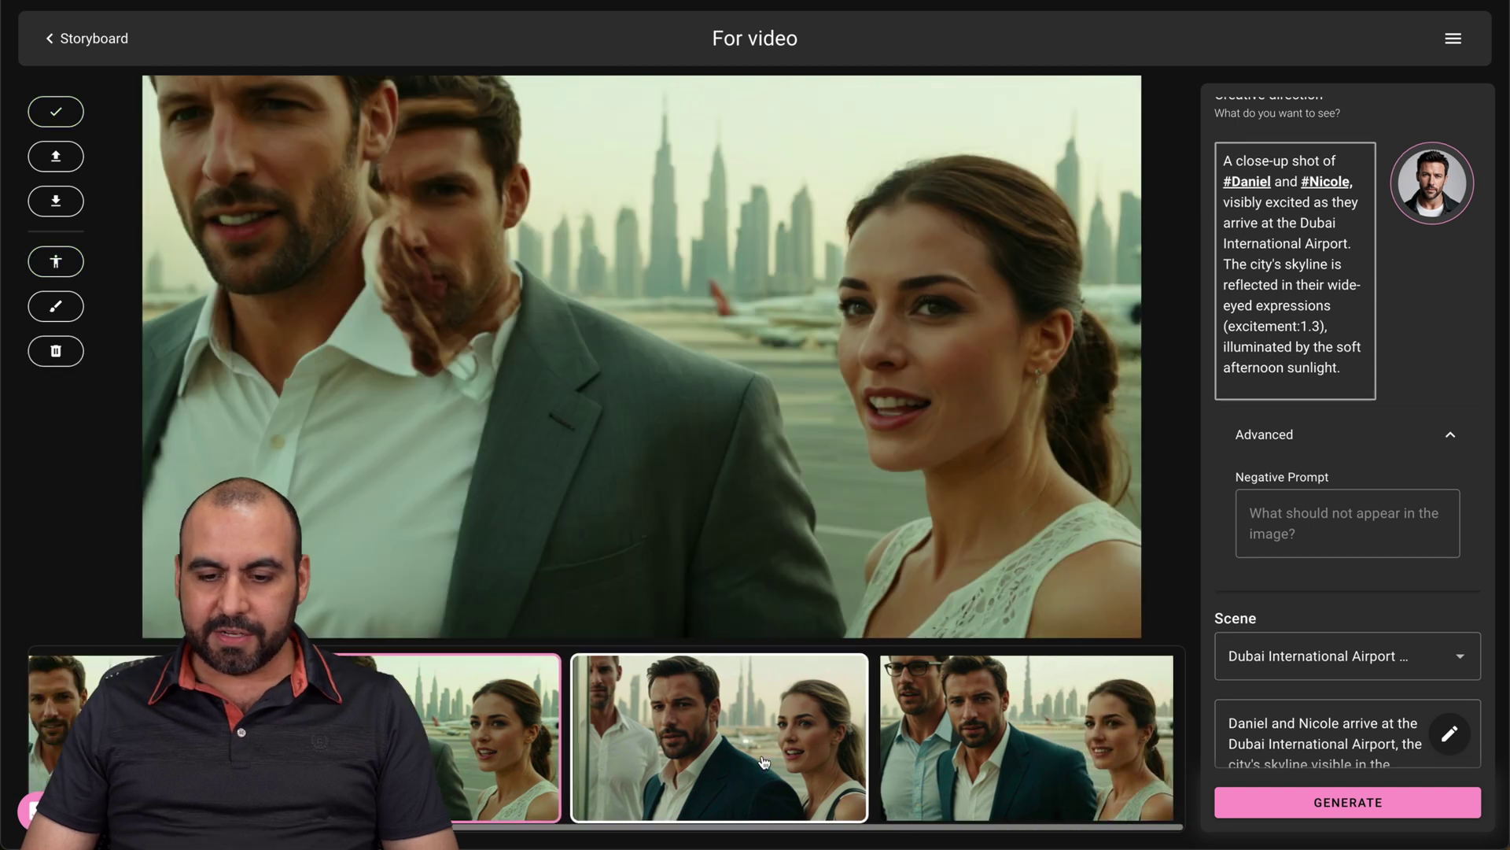
{"action": "left_click", "coordinate": [953, 733]}
{"action": "scroll", "coordinate": [538, 796], "scroll_direction": "left", "scroll_amount": 3}
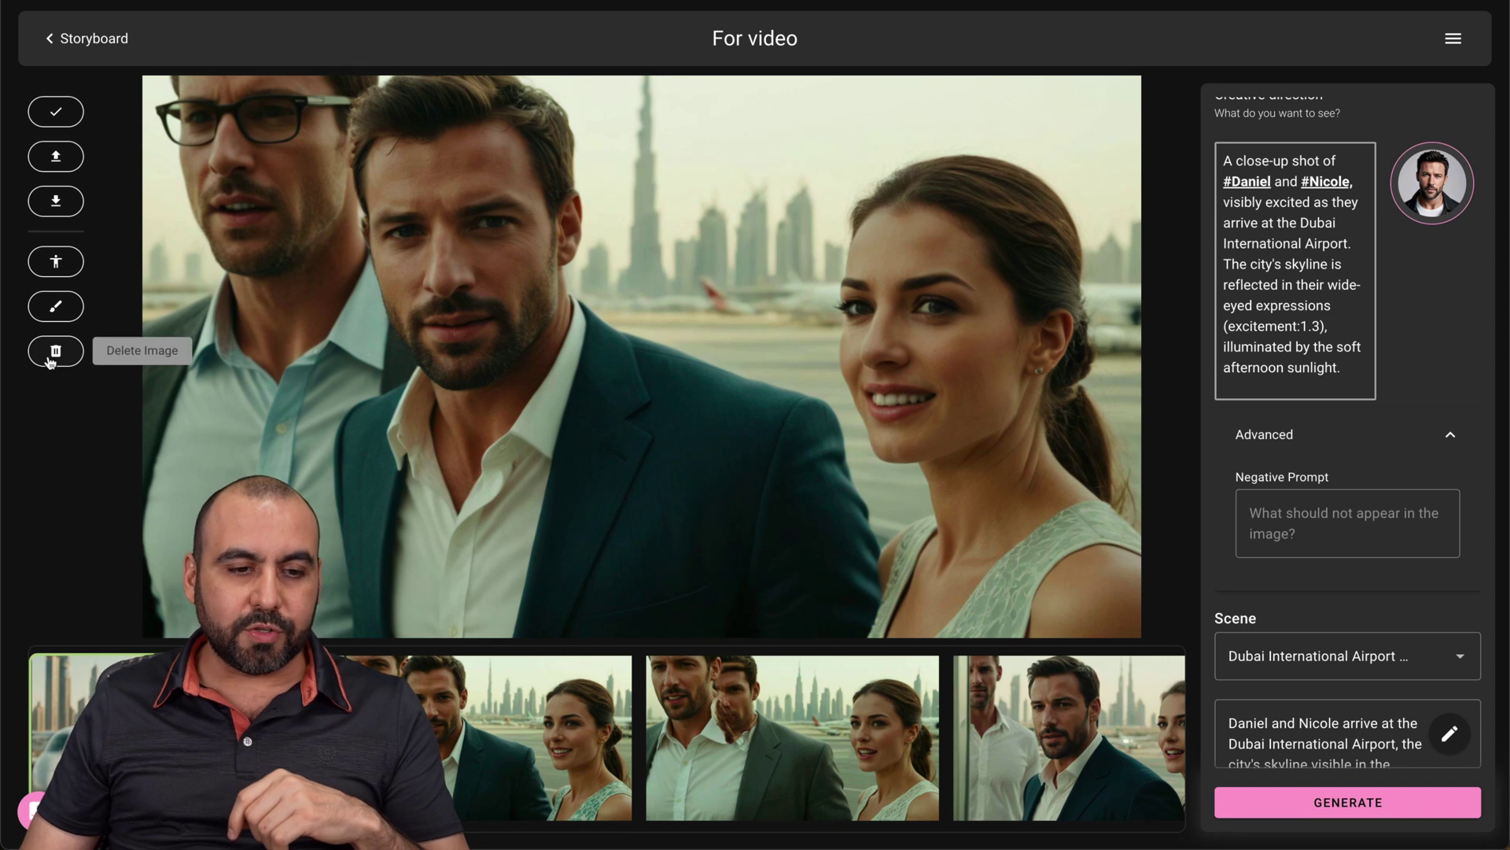
{"action": "left_click", "coordinate": [56, 306]}
Mask the man's shoulder and jacket area and generate fills from the prompt 'add a spider'
{"action": "mouse_move", "coordinate": [803, 196]}
{"action": "left_mouse_down"}
{"action": "mouse_move", "coordinate": [718, 196]}
{"action": "mouse_move", "coordinate": [626, 247]}
{"action": "mouse_move", "coordinate": [694, 326]}
{"action": "mouse_move", "coordinate": [781, 296]}
{"action": "mouse_move", "coordinate": [692, 249]}
{"action": "mouse_move", "coordinate": [814, 271]}
{"action": "mouse_move", "coordinate": [766, 292]}
{"action": "mouse_move", "coordinate": [713, 271]}
{"action": "left_mouse_up"}
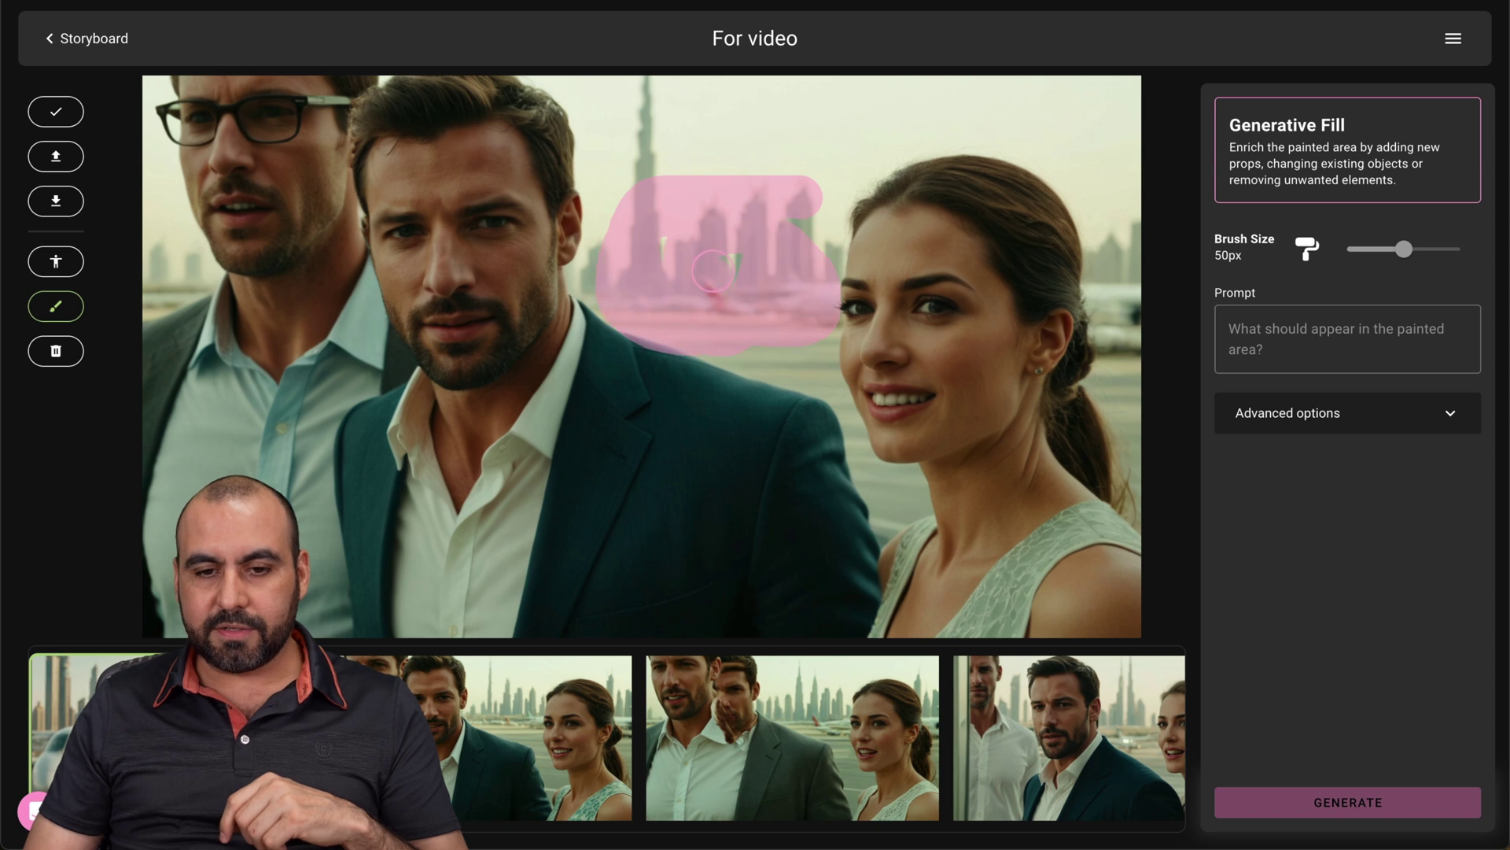
{"action": "mouse_move", "coordinate": [689, 358]}
{"action": "left_mouse_down"}
{"action": "mouse_move", "coordinate": [630, 352]}
{"action": "mouse_move", "coordinate": [752, 426]}
{"action": "mouse_move", "coordinate": [773, 313]}
{"action": "mouse_move", "coordinate": [660, 367]}
{"action": "mouse_move", "coordinate": [776, 408]}
{"action": "mouse_move", "coordinate": [815, 374]}
{"action": "mouse_move", "coordinate": [770, 415]}
{"action": "mouse_move", "coordinate": [795, 389]}
{"action": "left_mouse_up"}
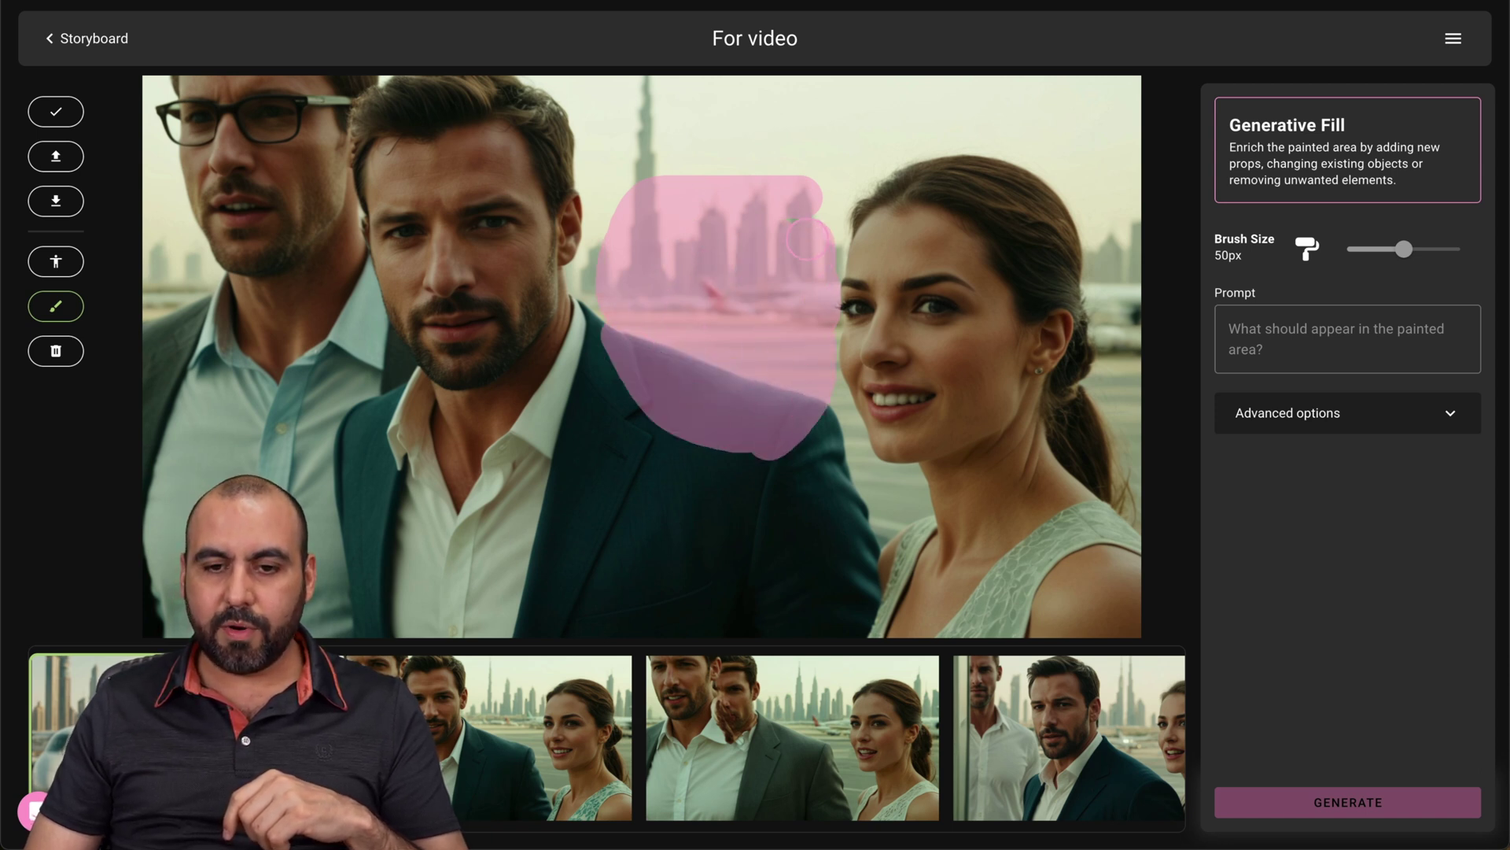
{"action": "mouse_move", "coordinate": [643, 270]}
{"action": "left_mouse_down"}
{"action": "mouse_move", "coordinate": [606, 325]}
{"action": "mouse_move", "coordinate": [621, 371]}
{"action": "left_mouse_up"}
{"action": "left_click", "coordinate": [1359, 350]}
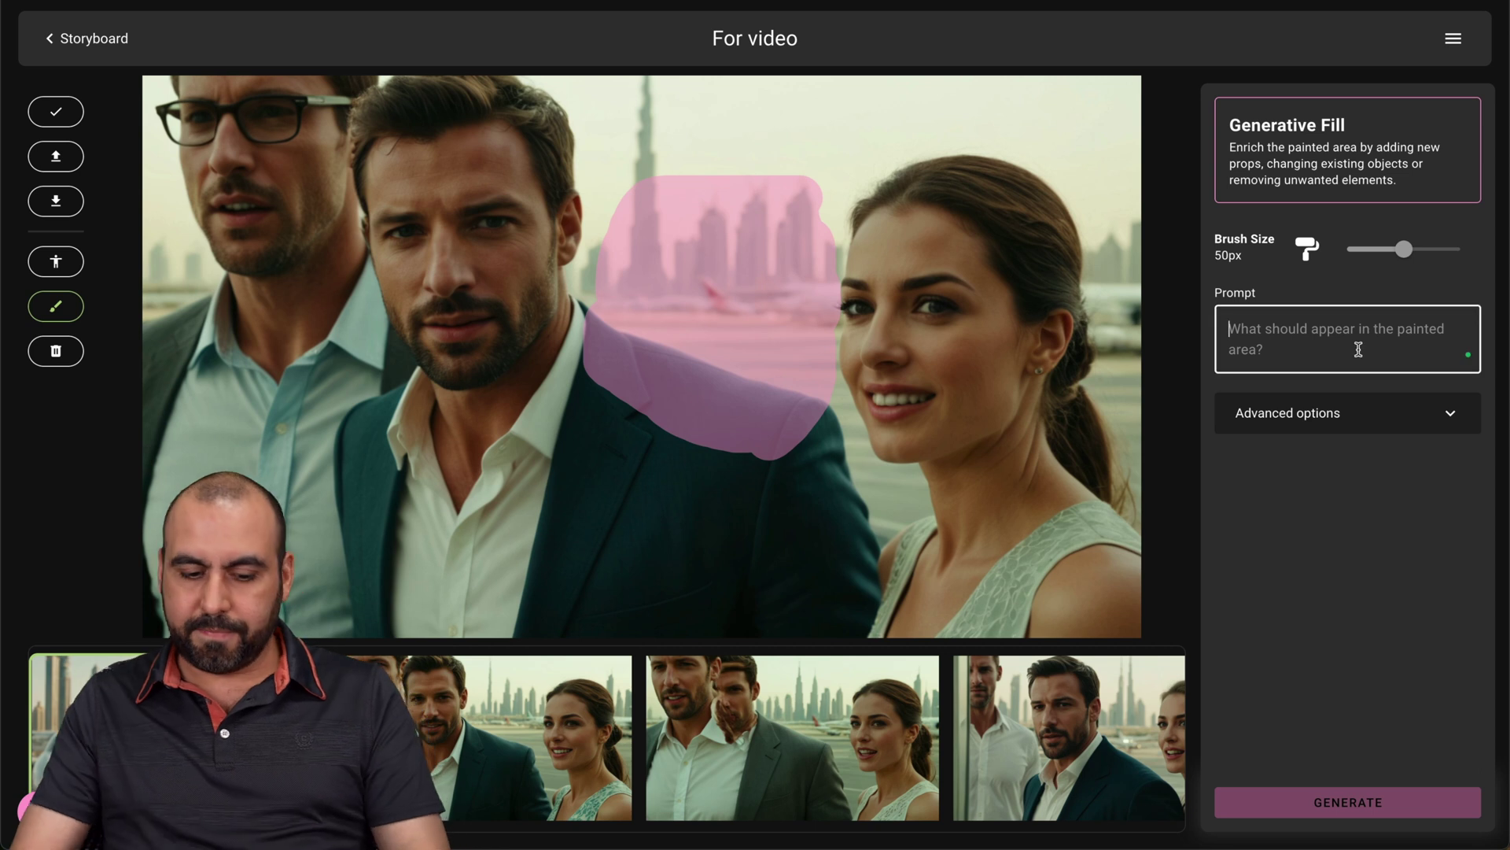
{"action": "type", "text": "add a spider"}
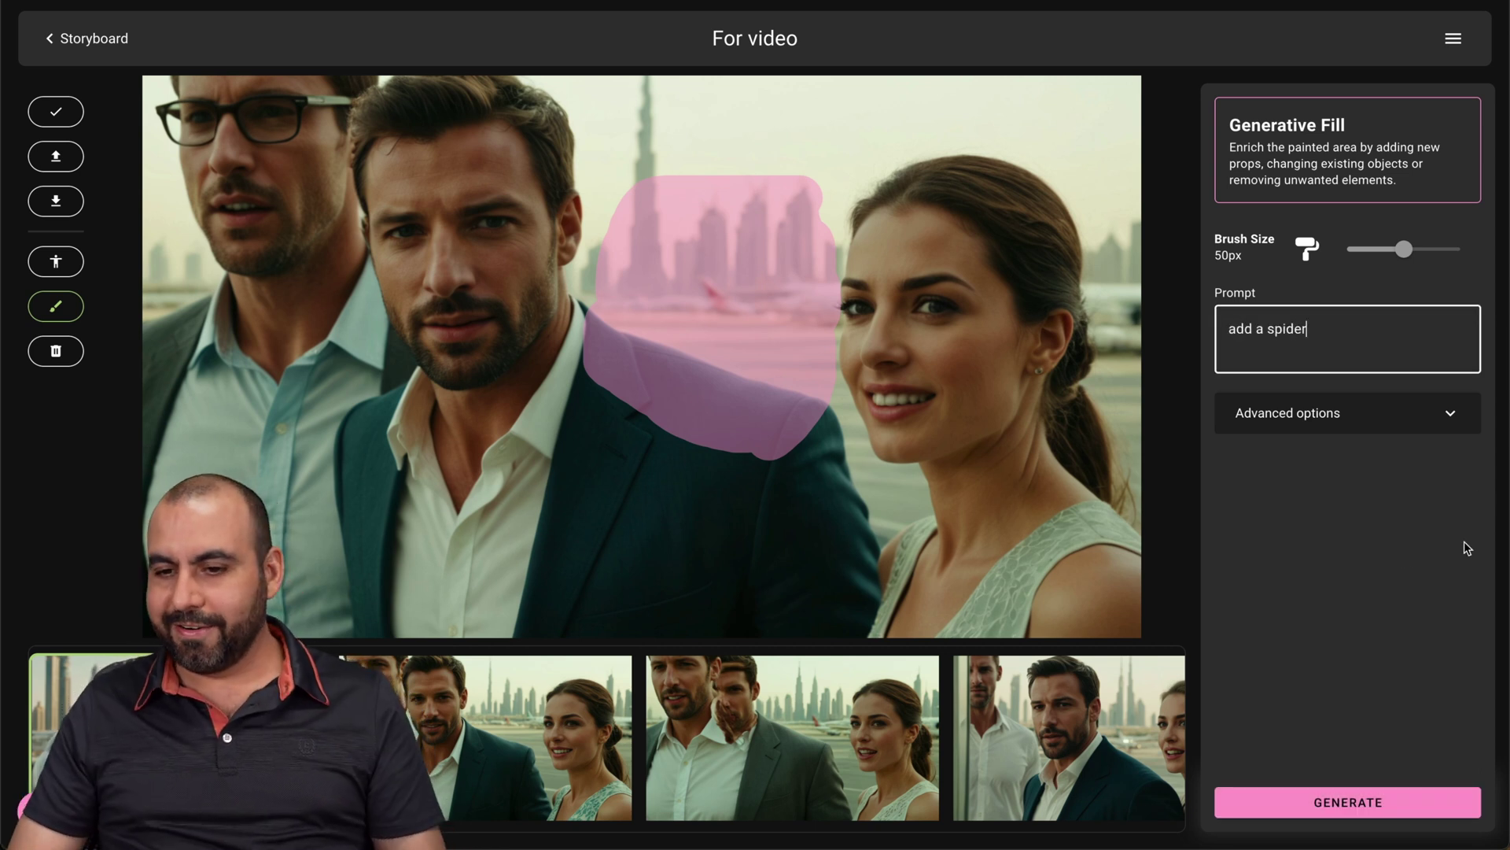
{"action": "left_click", "coordinate": [1365, 793]}
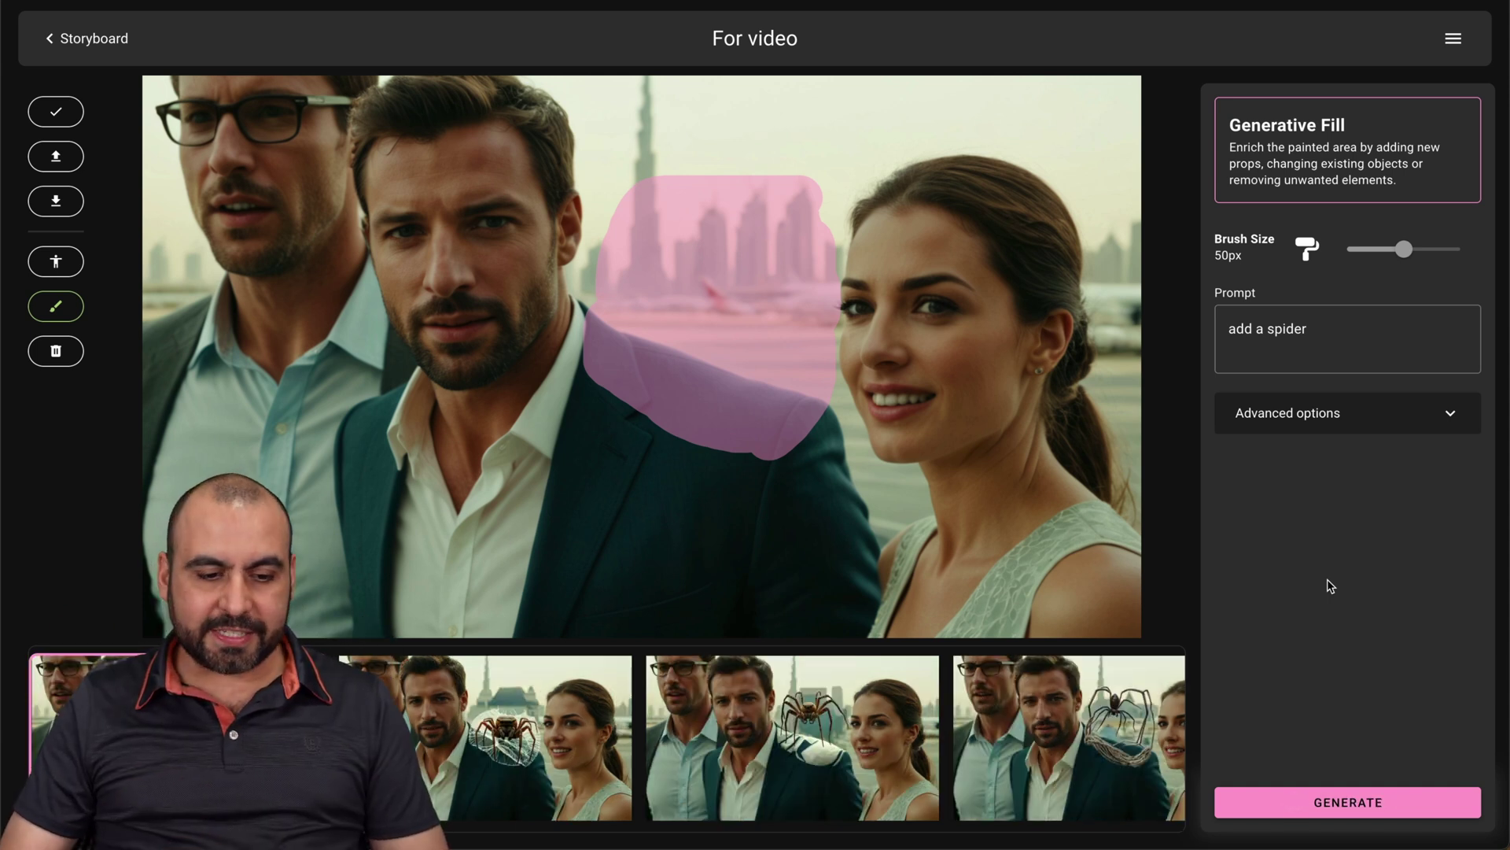
Compare the spider variations, return to the first one, and switch to character posing
{"action": "left_click", "coordinate": [446, 756]}
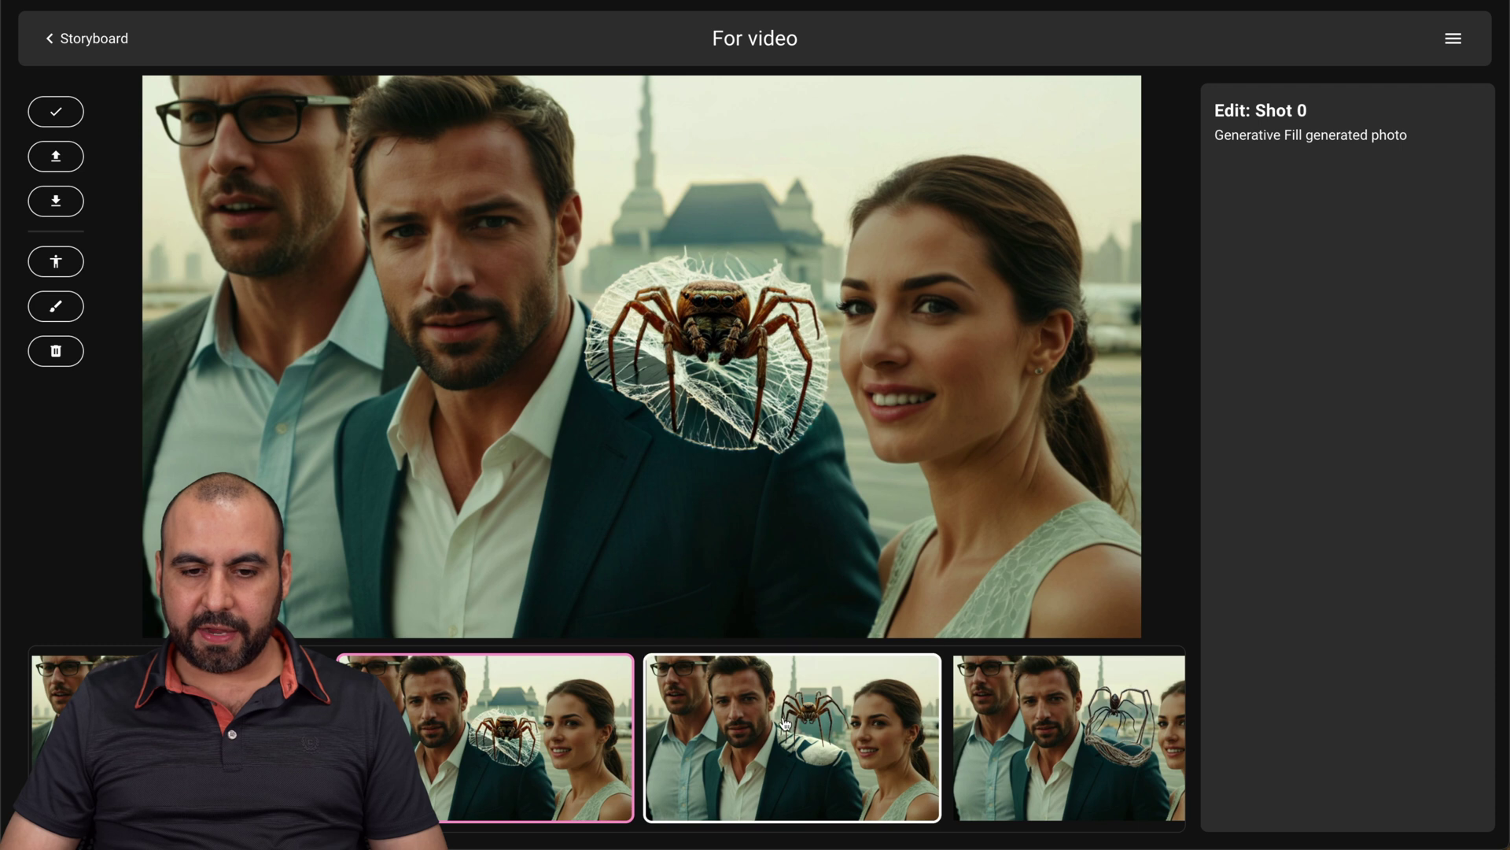
{"action": "left_click", "coordinate": [746, 744]}
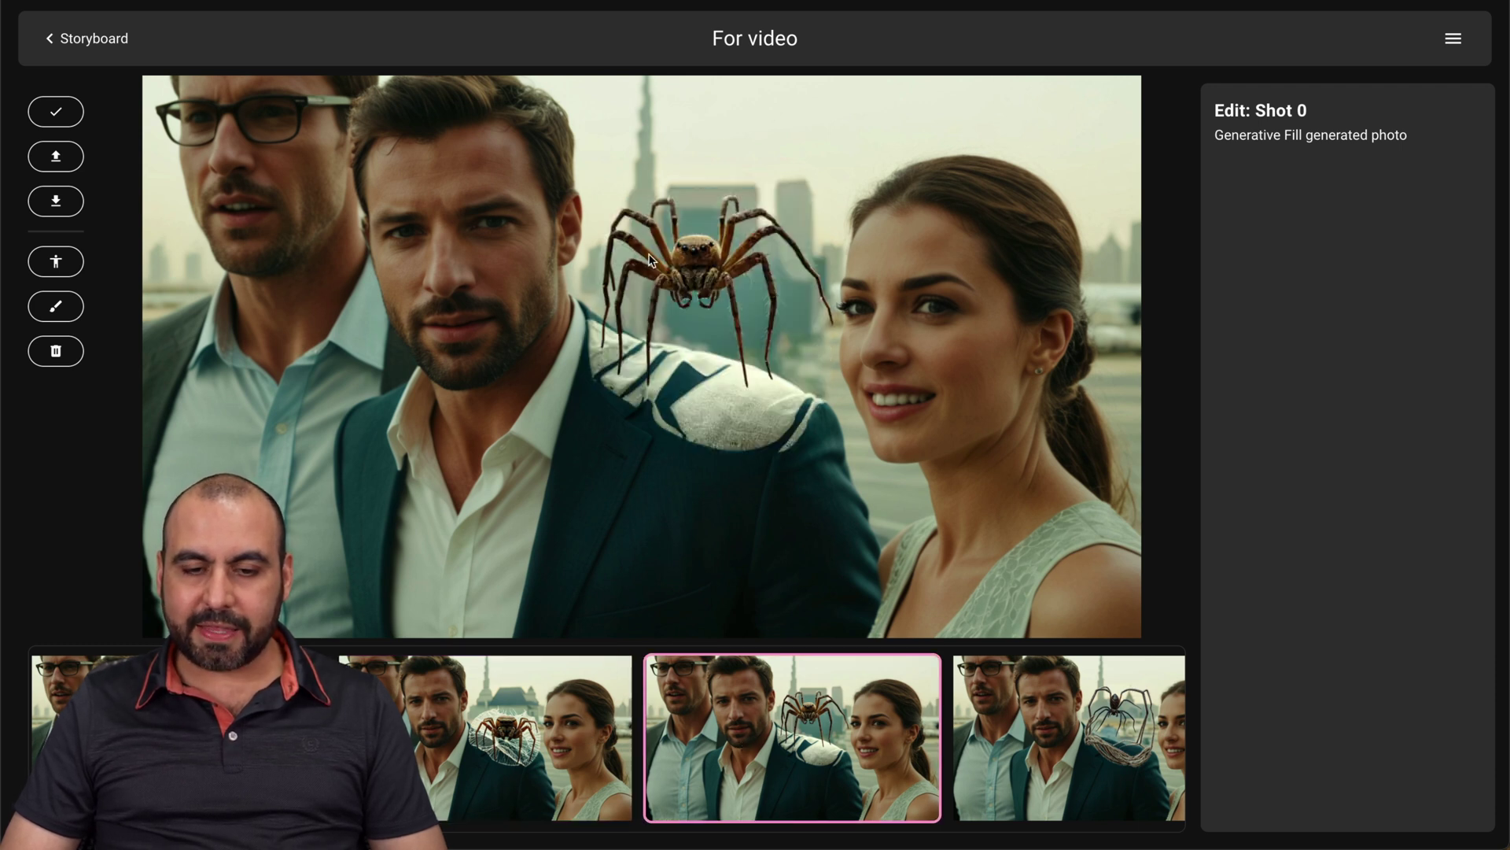
{"action": "left_click", "coordinate": [1108, 785]}
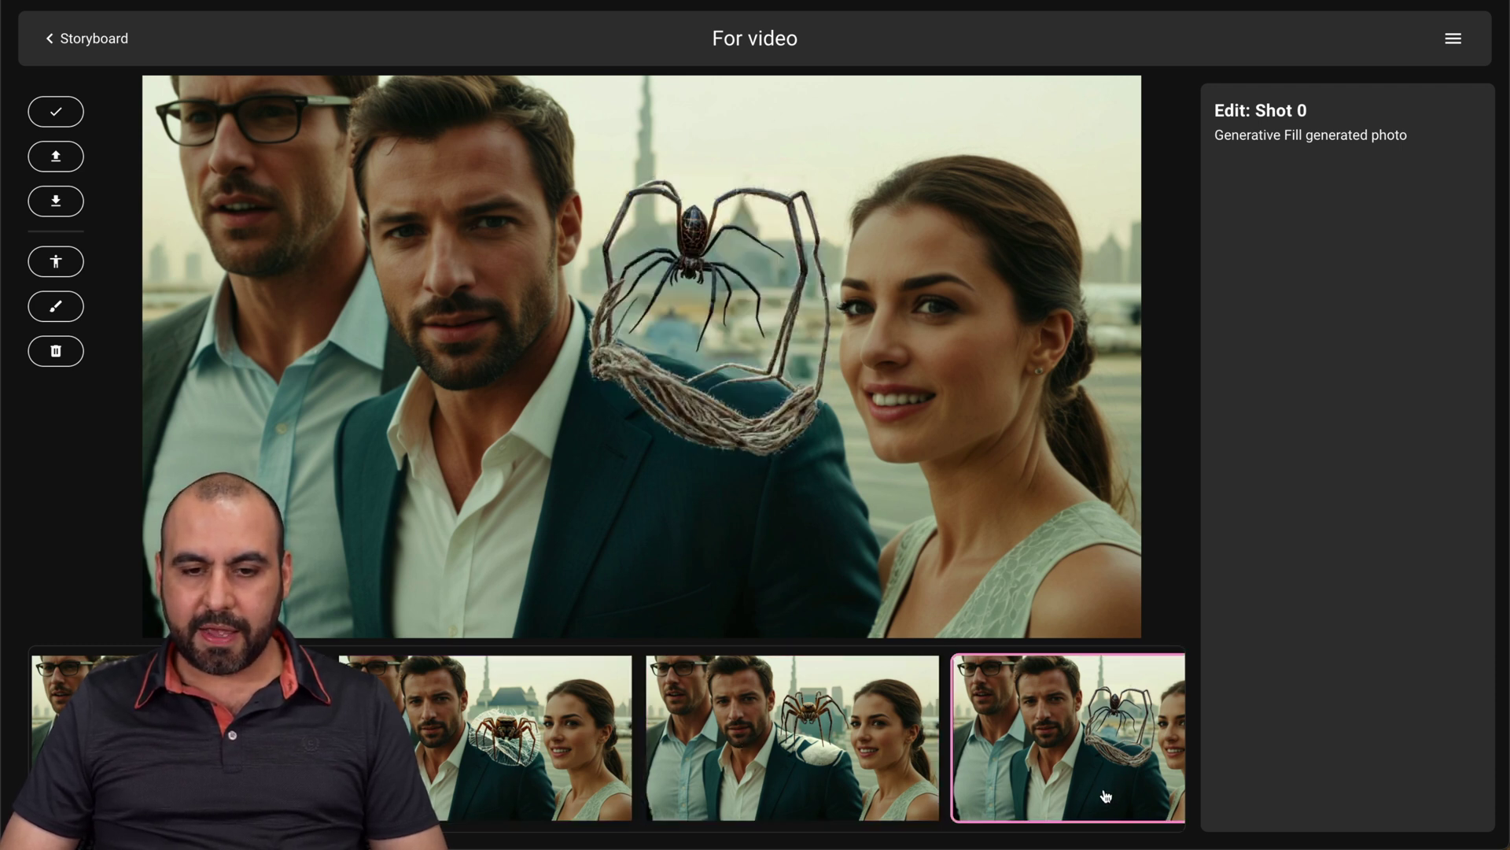
{"action": "scroll", "coordinate": [860, 720], "scroll_direction": "right", "scroll_amount": 5}
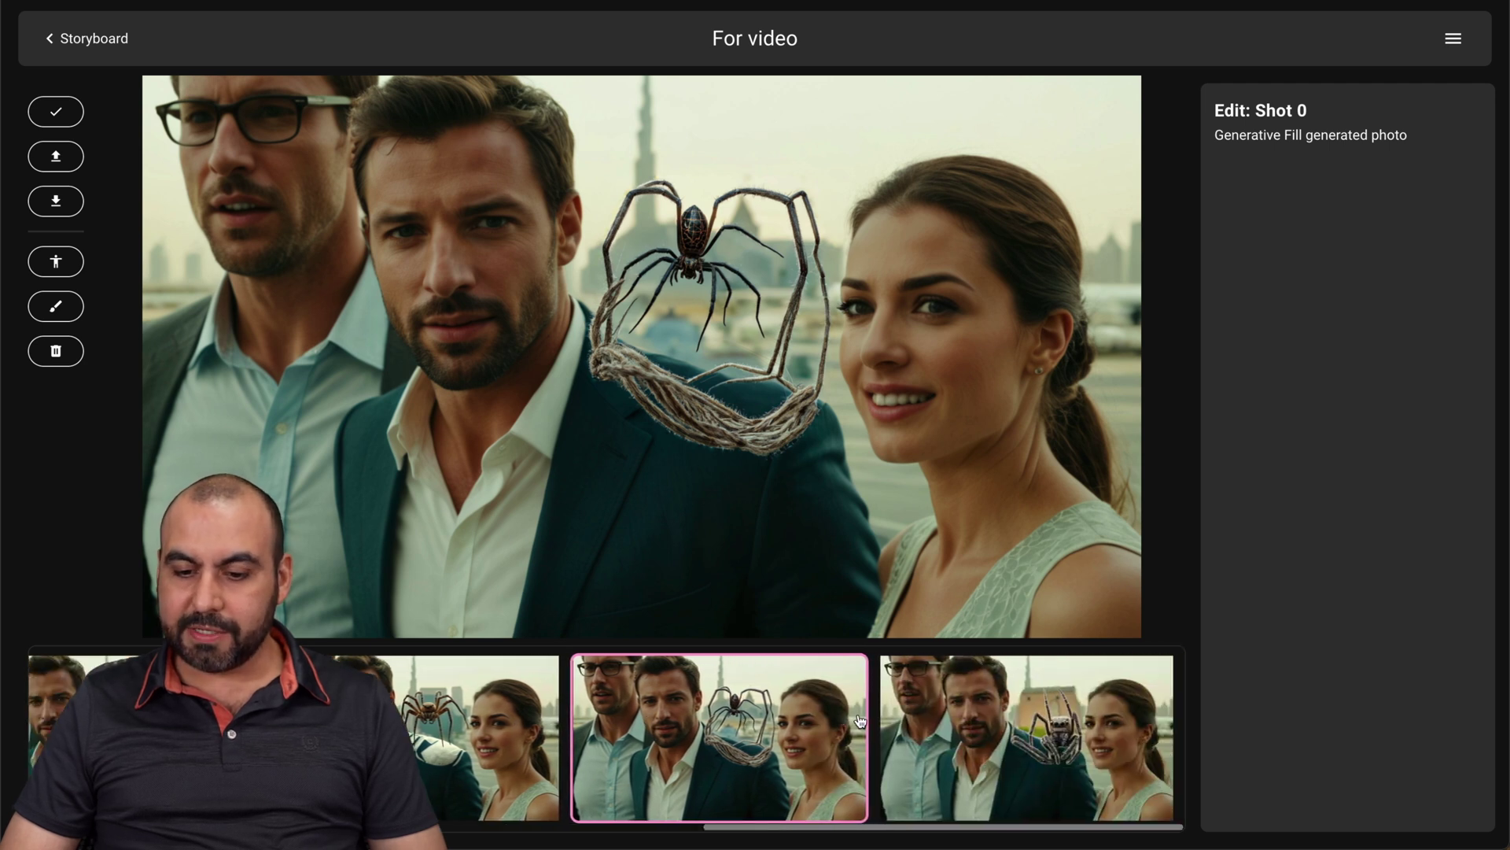
{"action": "left_click", "coordinate": [984, 729]}
{"action": "left_click", "coordinate": [822, 725]}
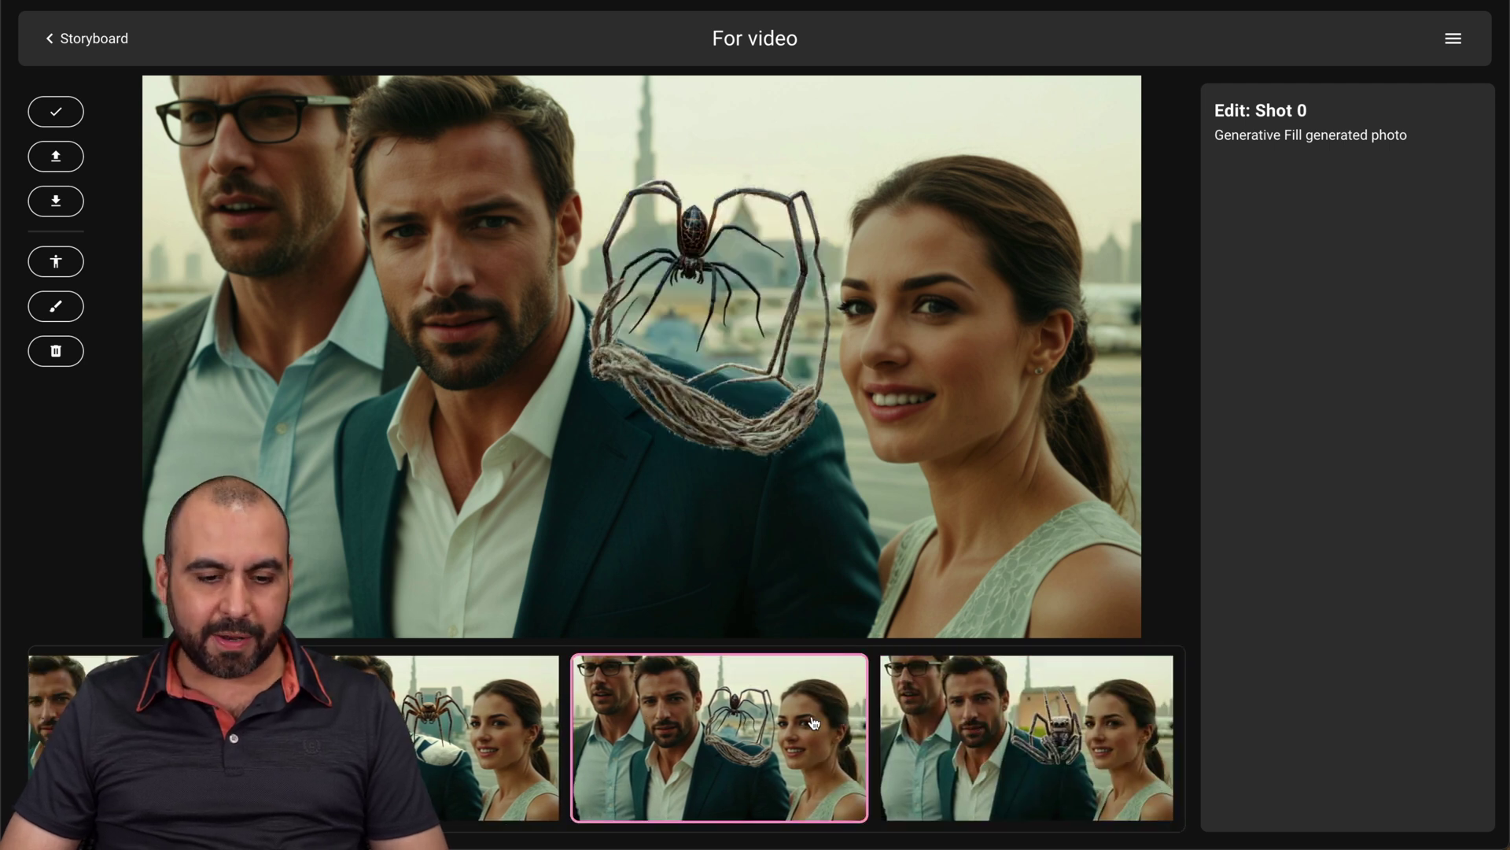
{"action": "left_click", "coordinate": [507, 731]}
{"action": "scroll", "coordinate": [508, 731], "scroll_direction": "left", "scroll_amount": 3}
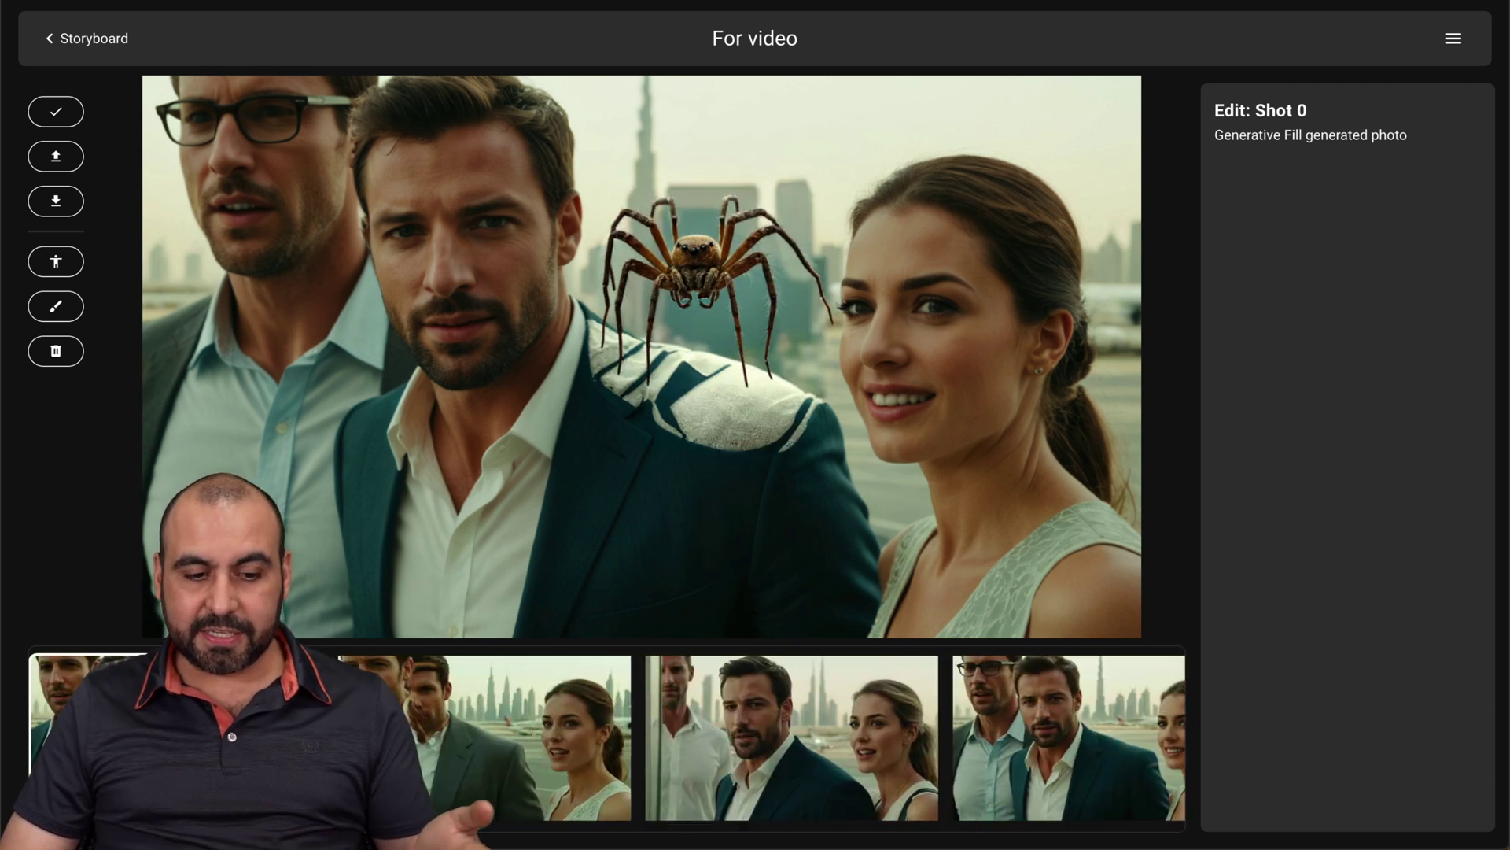
{"action": "scroll", "coordinate": [489, 735], "scroll_direction": "left", "scroll_amount": 3}
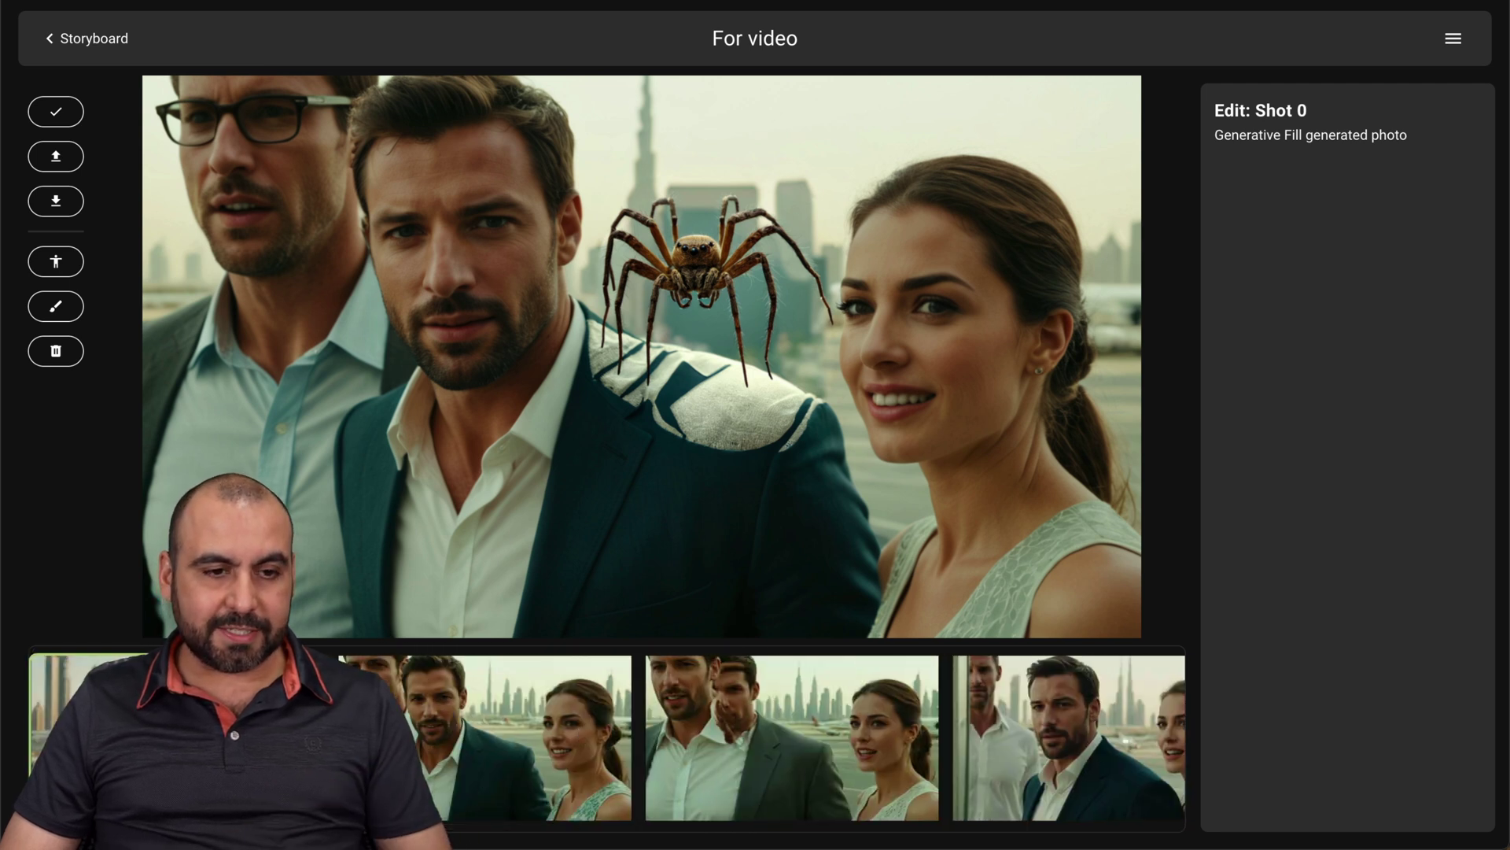
{"action": "left_click", "coordinate": [56, 261]}
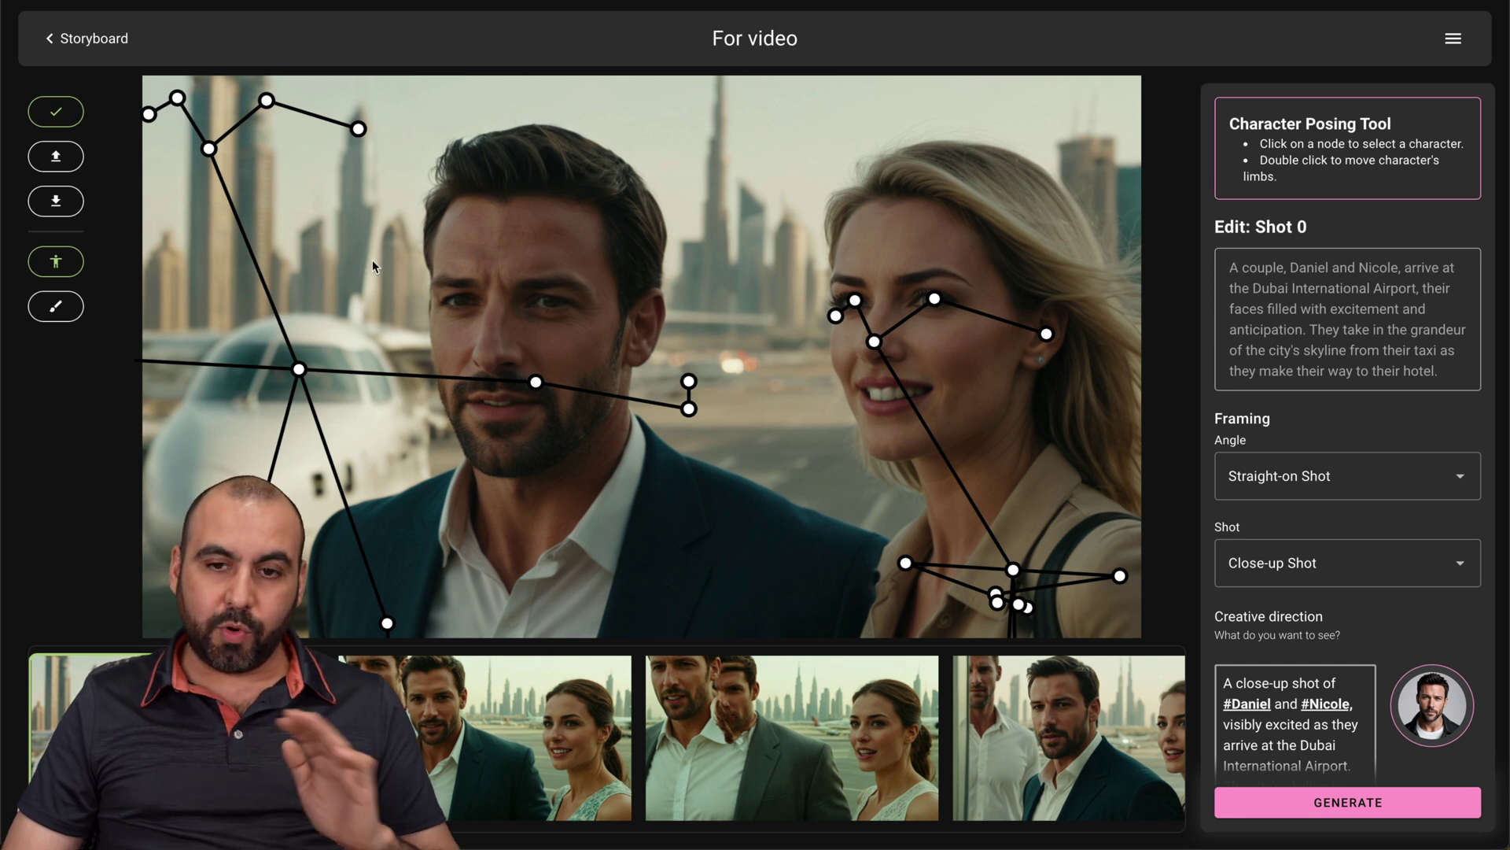
On the storyboard, change the first frame's scene from Dubai International Airport Arrival to Visit to Burj Khalifa
{"action": "left_click", "coordinate": [86, 39]}
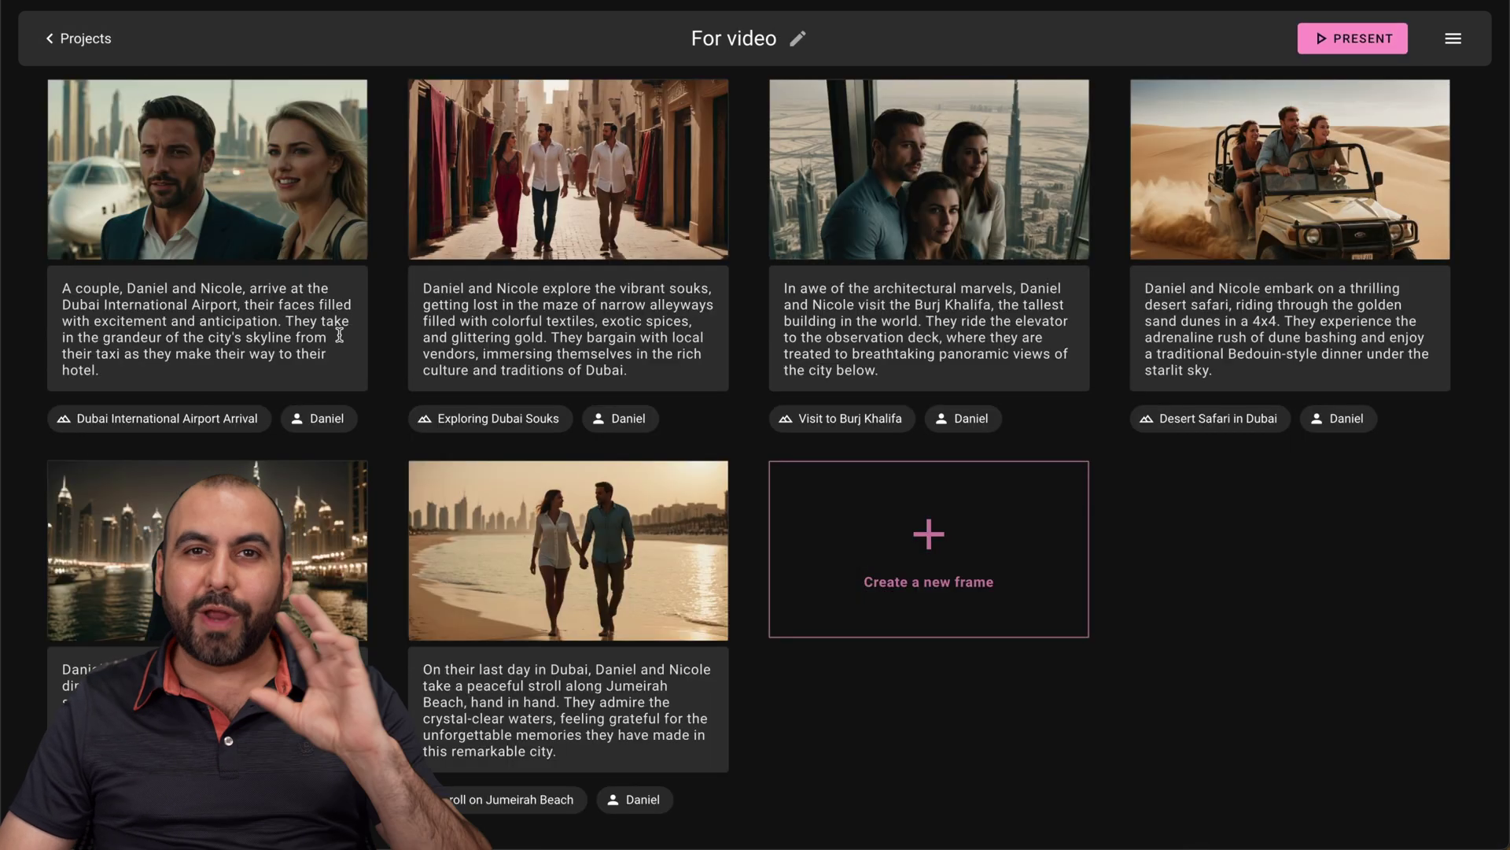
{"action": "mouse_move", "coordinate": [123, 243]}
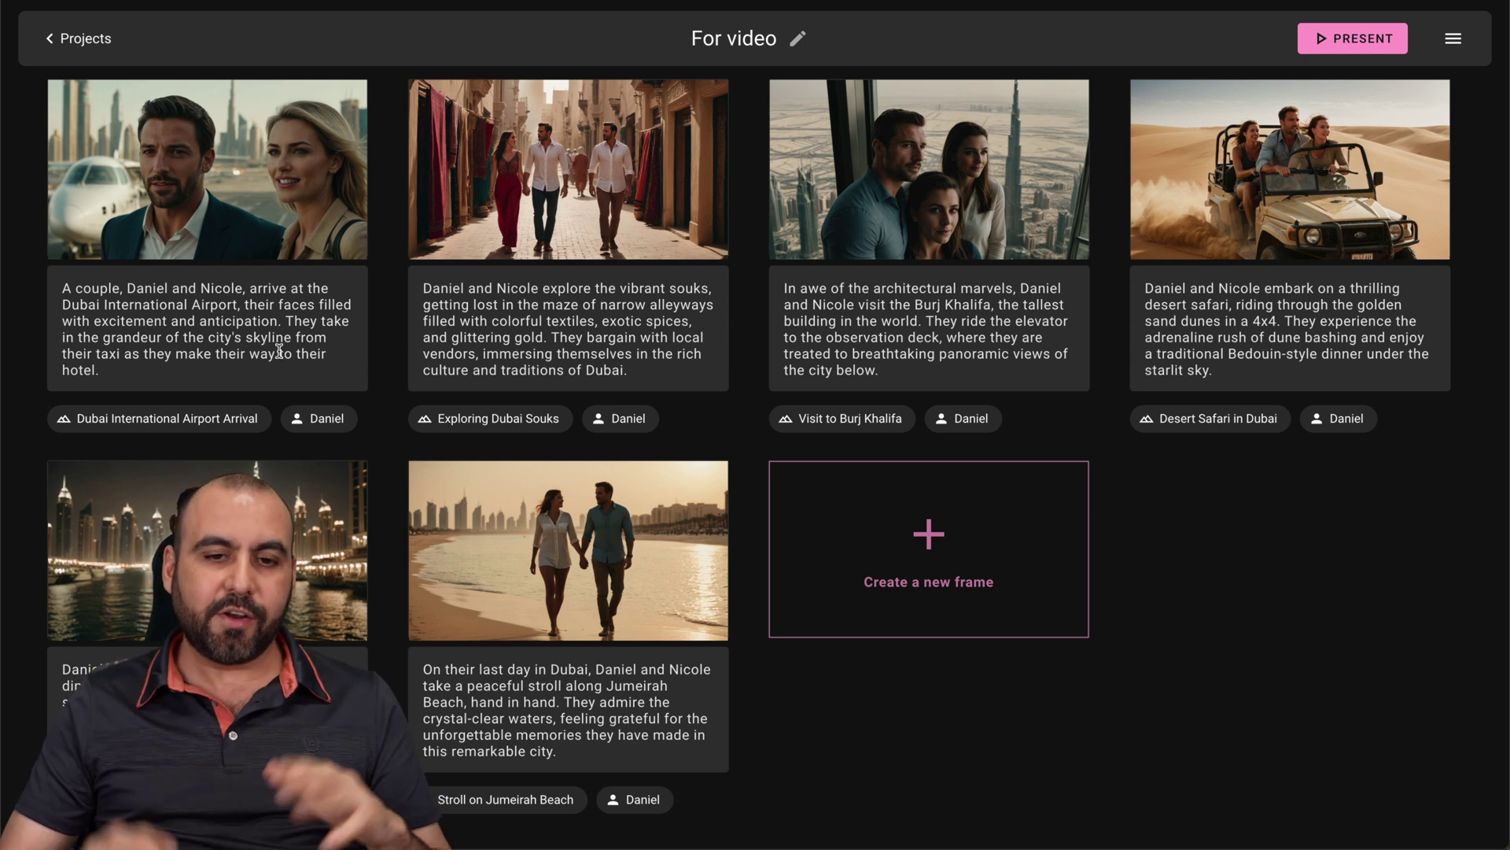
{"action": "mouse_move", "coordinate": [259, 248]}
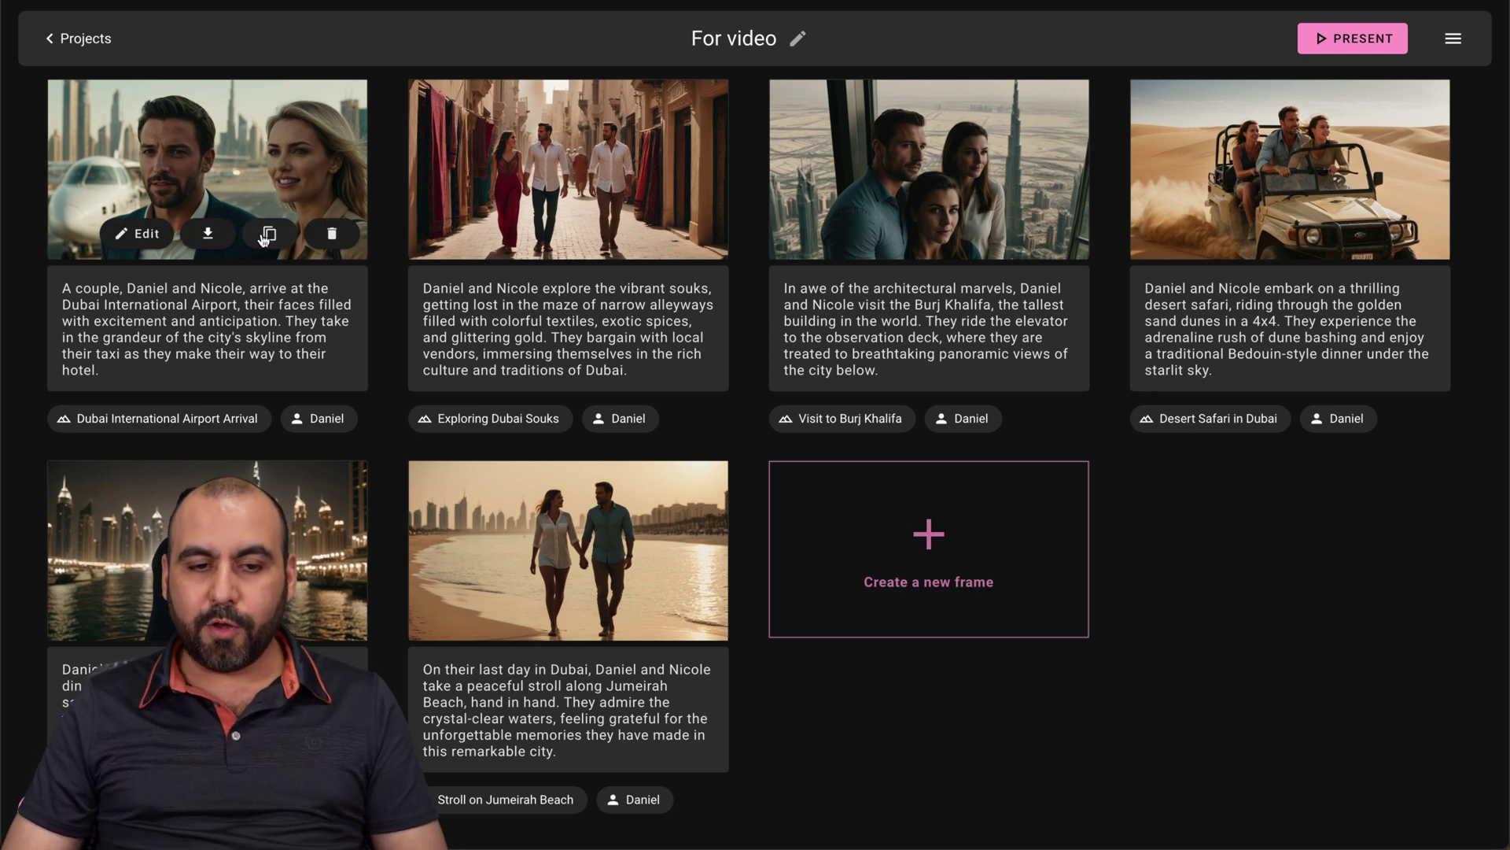
{"action": "mouse_move", "coordinate": [525, 510]}
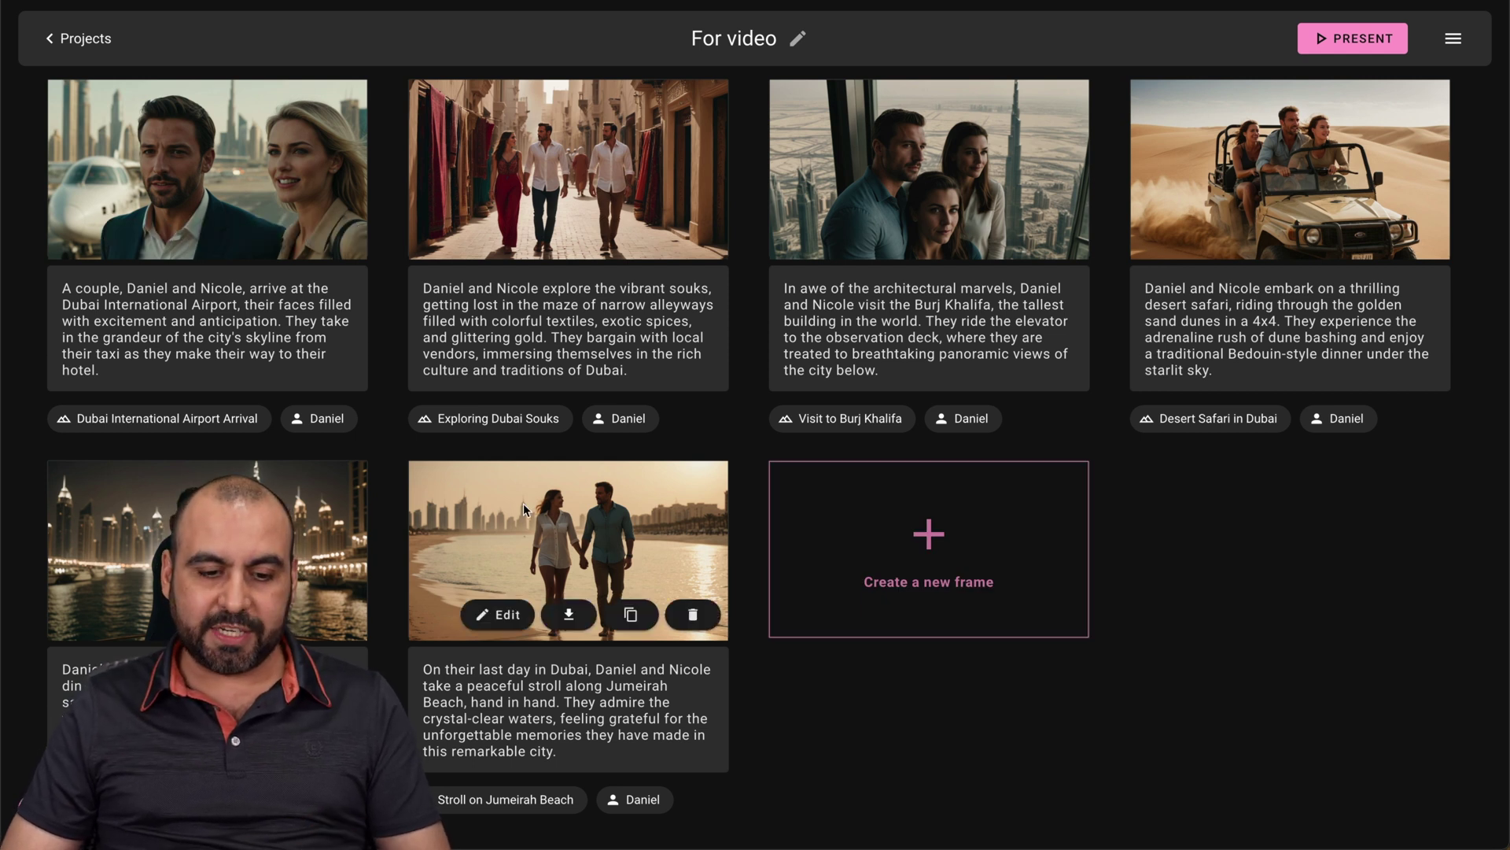
{"action": "left_click", "coordinate": [137, 425]}
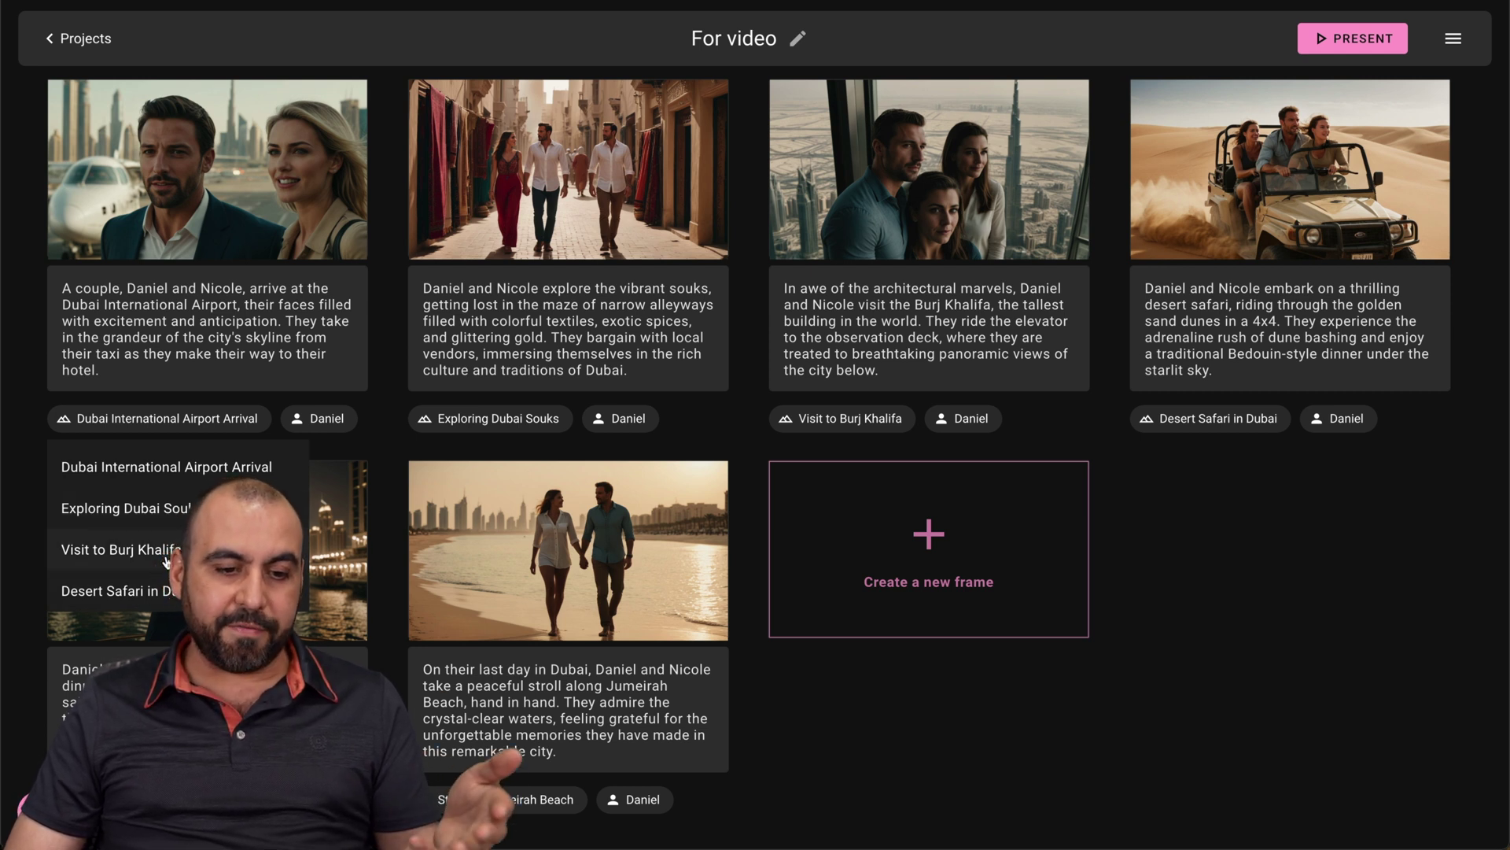
{"action": "left_click", "coordinate": [114, 549]}
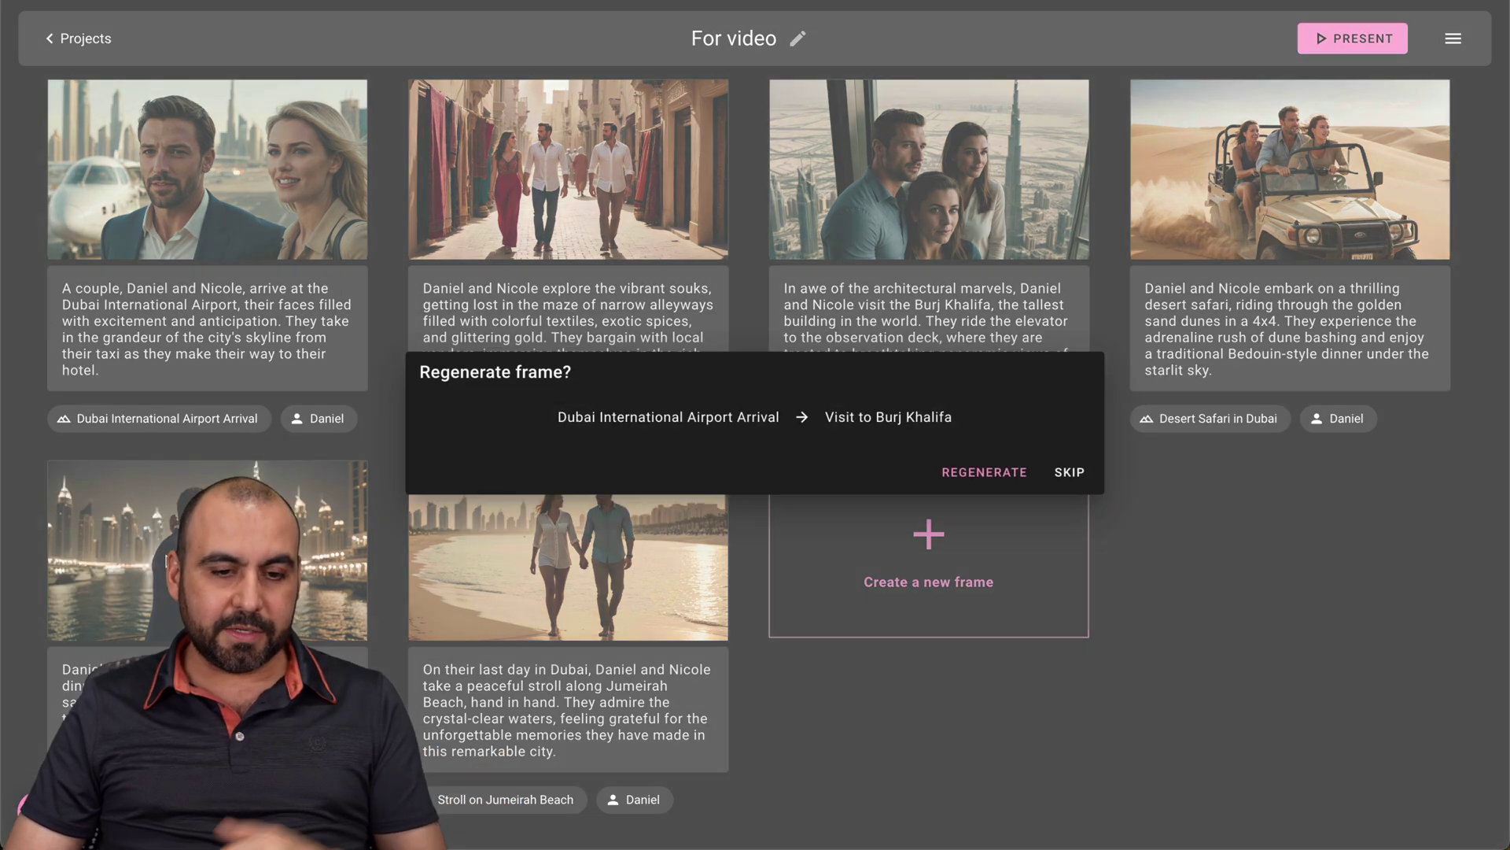
Regenerate the first frame in the Burj Khalifa scene and start presenting the storyboard
{"action": "left_click", "coordinate": [975, 472]}
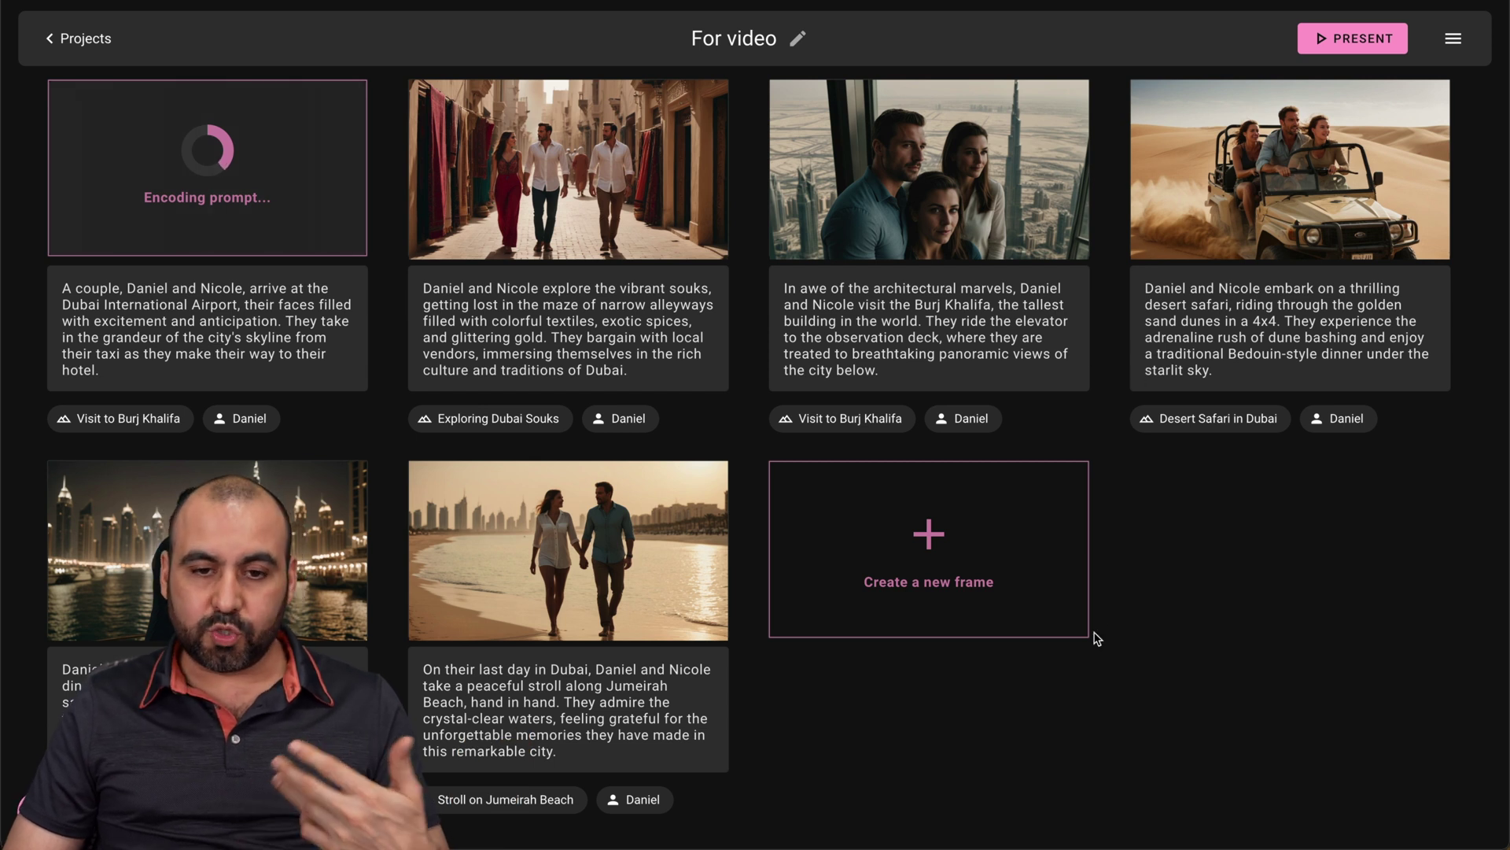
{"action": "left_click", "coordinate": [1453, 38]}
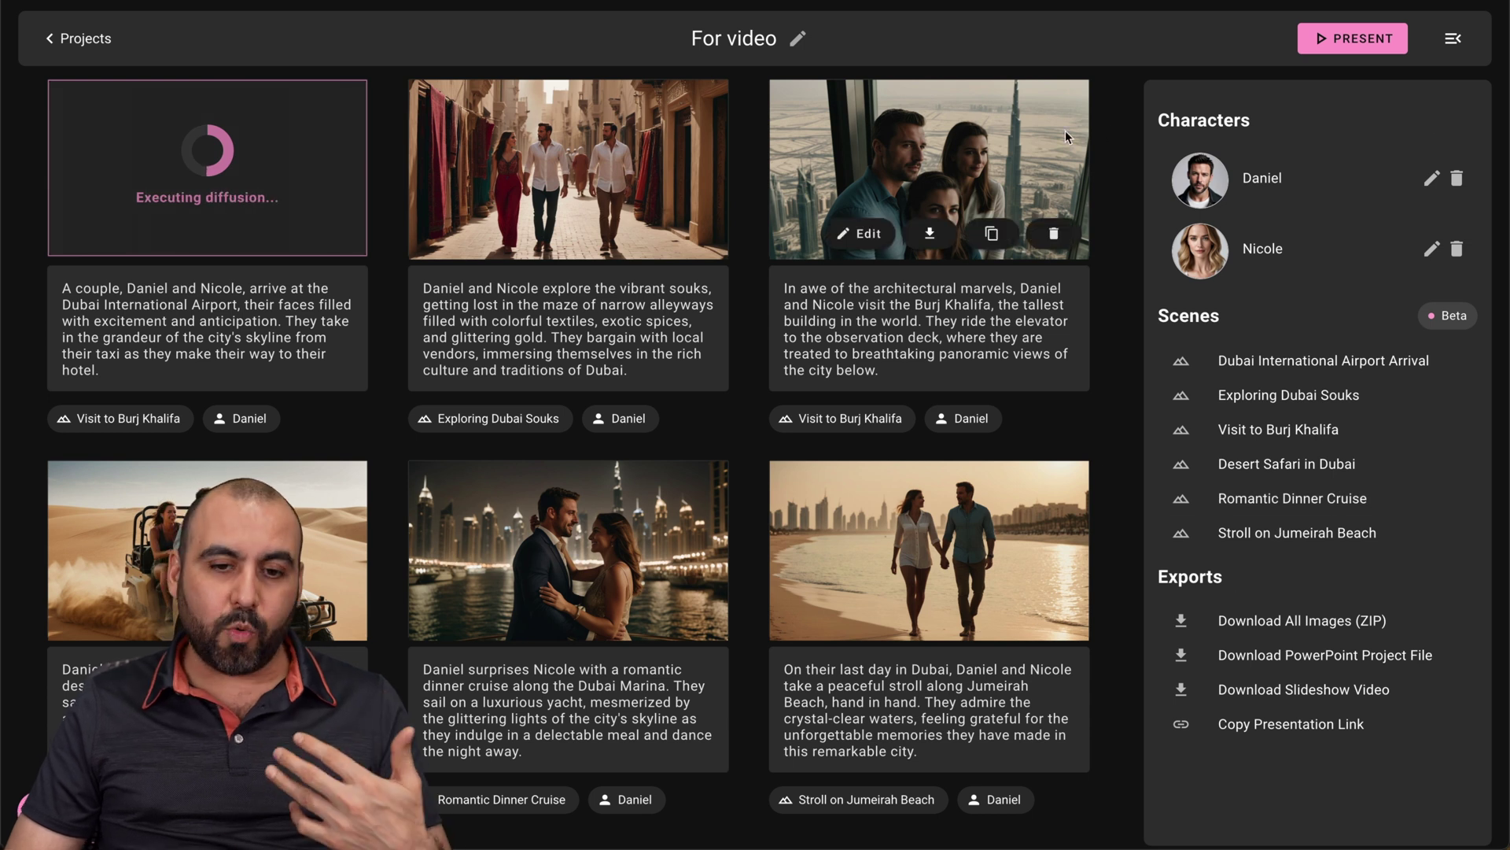
{"action": "mouse_move", "coordinate": [622, 581]}
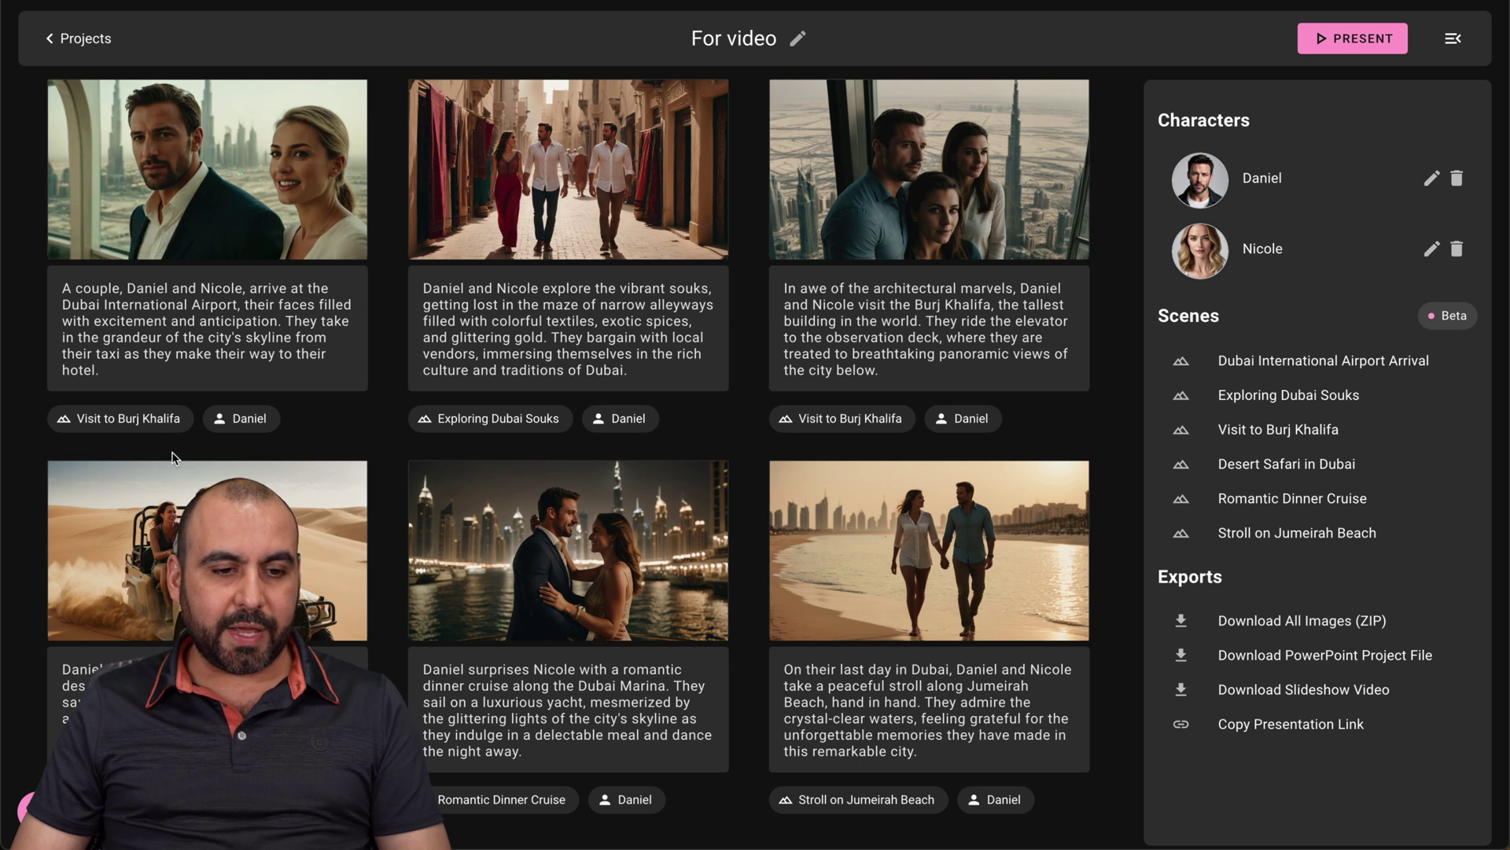
{"action": "mouse_move", "coordinate": [178, 112]}
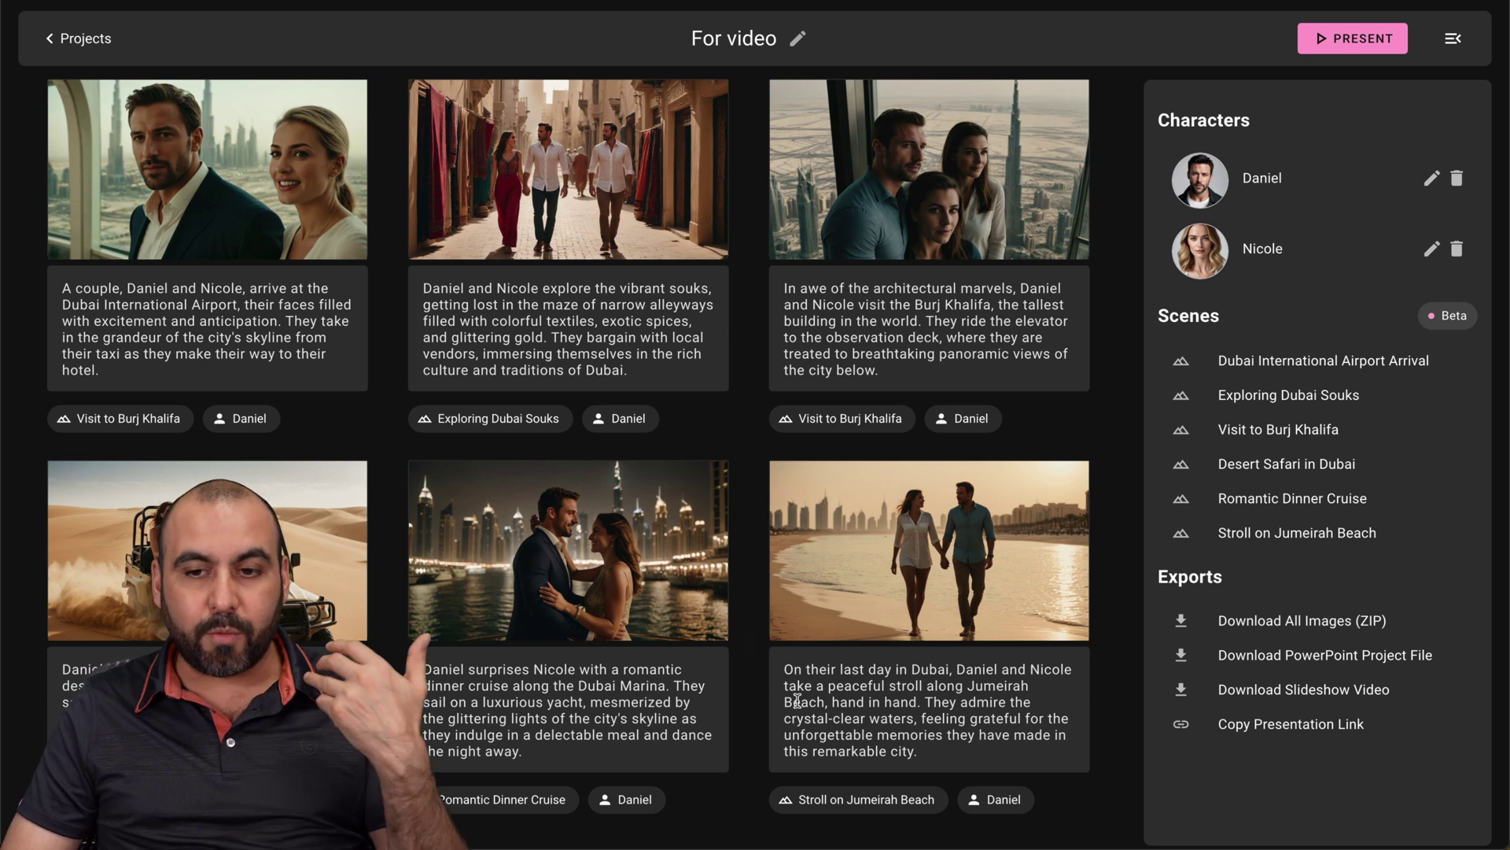
{"action": "left_click", "coordinate": [1373, 44]}
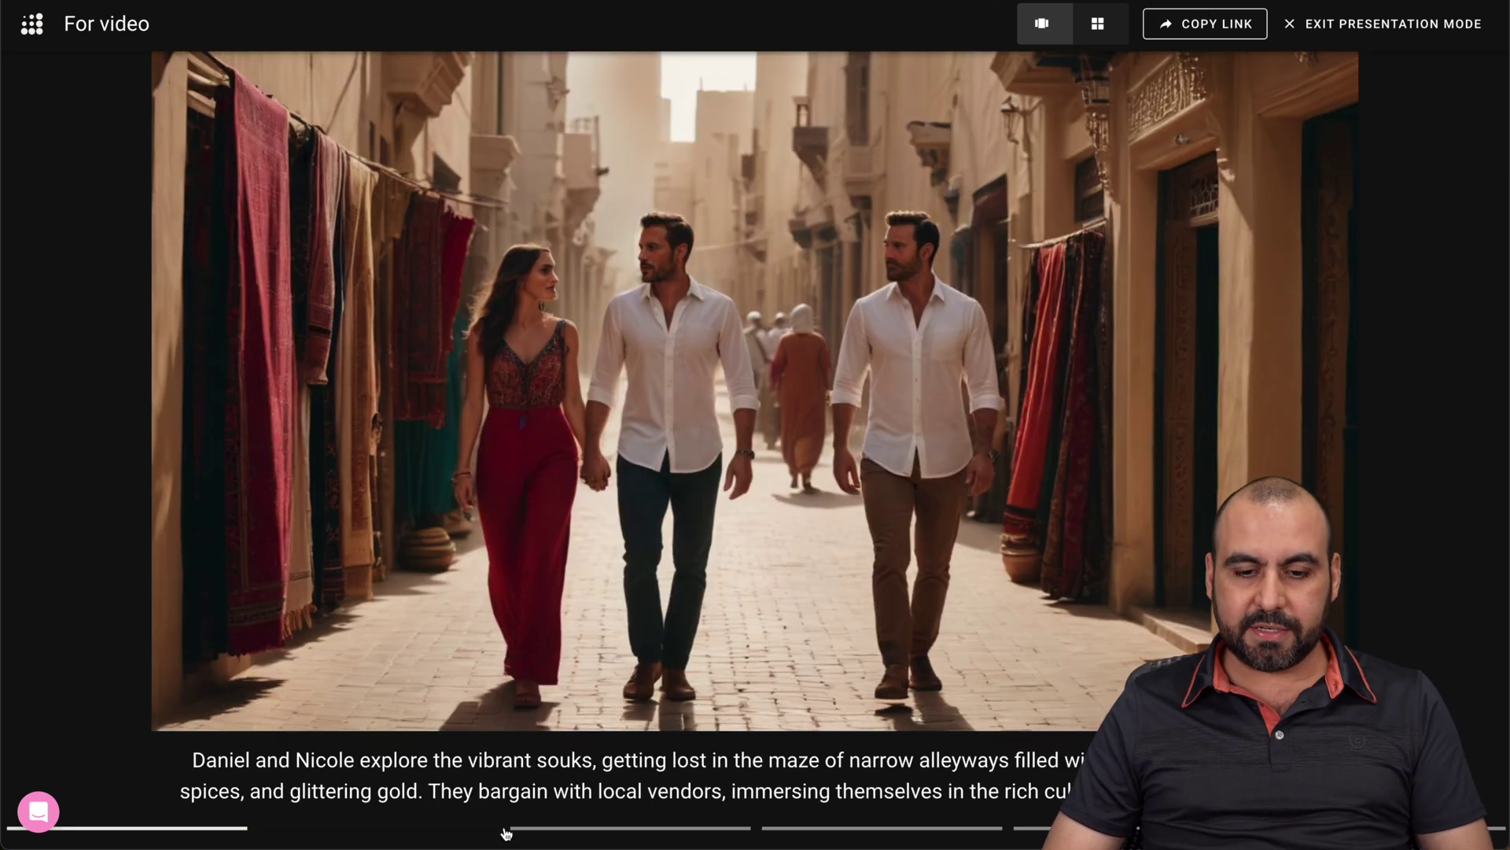
Advance to the Burj Khalifa and desert safari slides, preview the grid, then exit to the project list
{"action": "left_click", "coordinate": [720, 830]}
{"action": "left_click", "coordinate": [803, 830]}
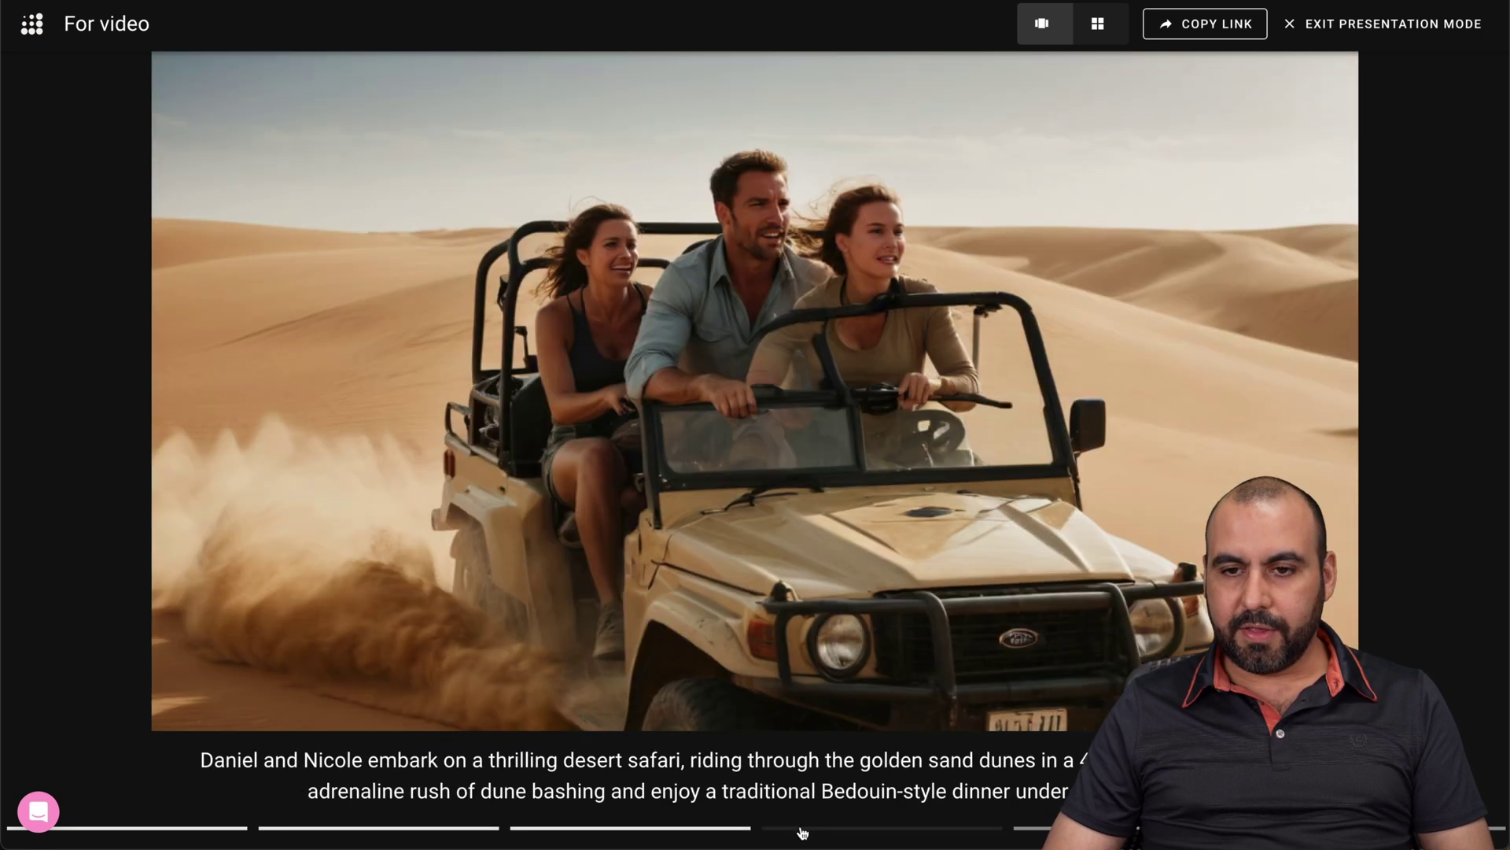
{"action": "left_click", "coordinate": [1101, 28]}
{"action": "left_click", "coordinate": [1042, 24]}
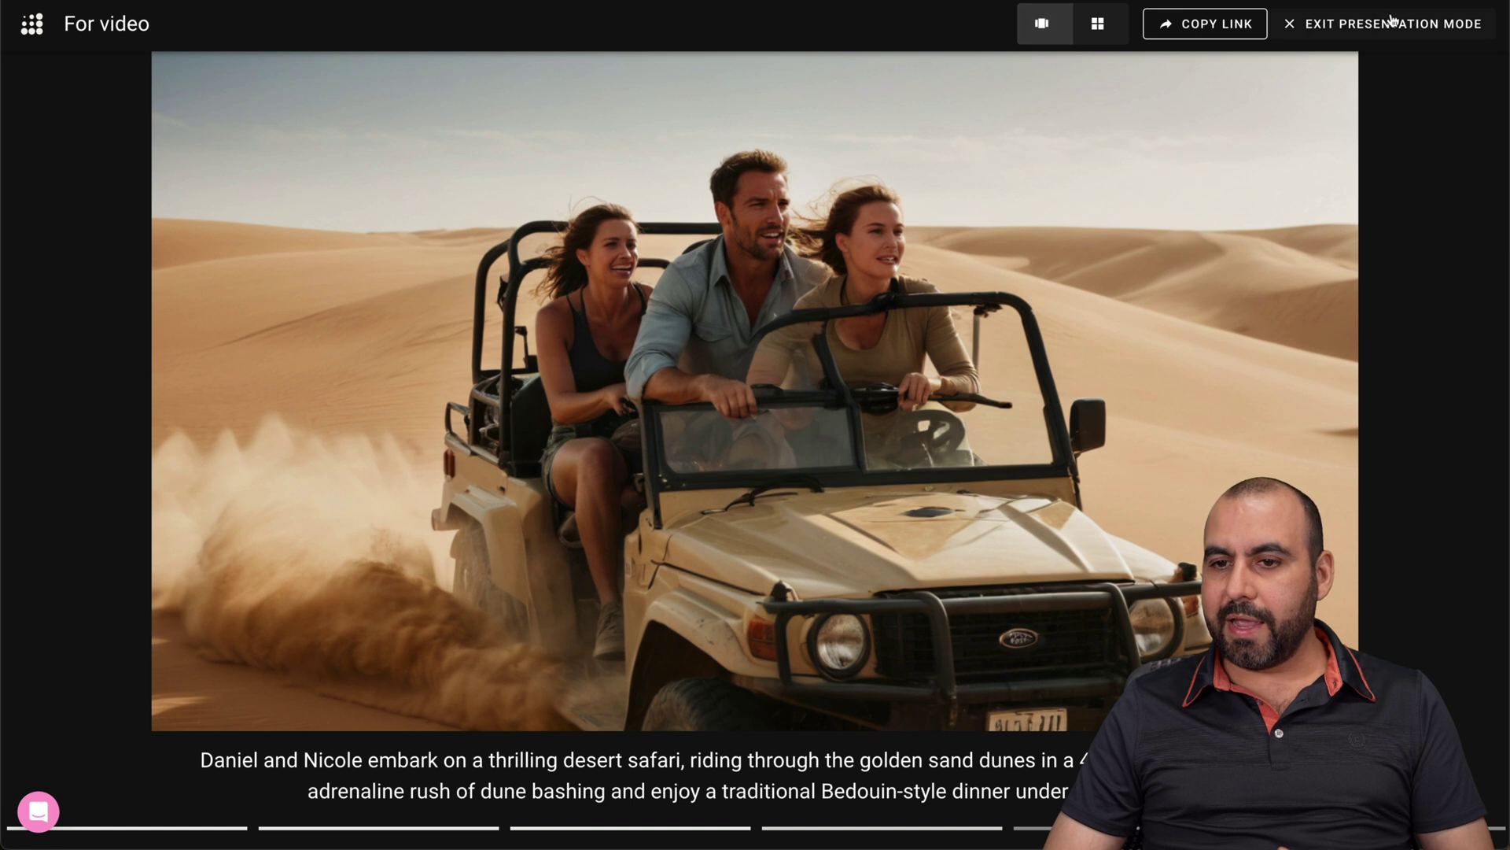
{"action": "left_click", "coordinate": [1371, 25]}
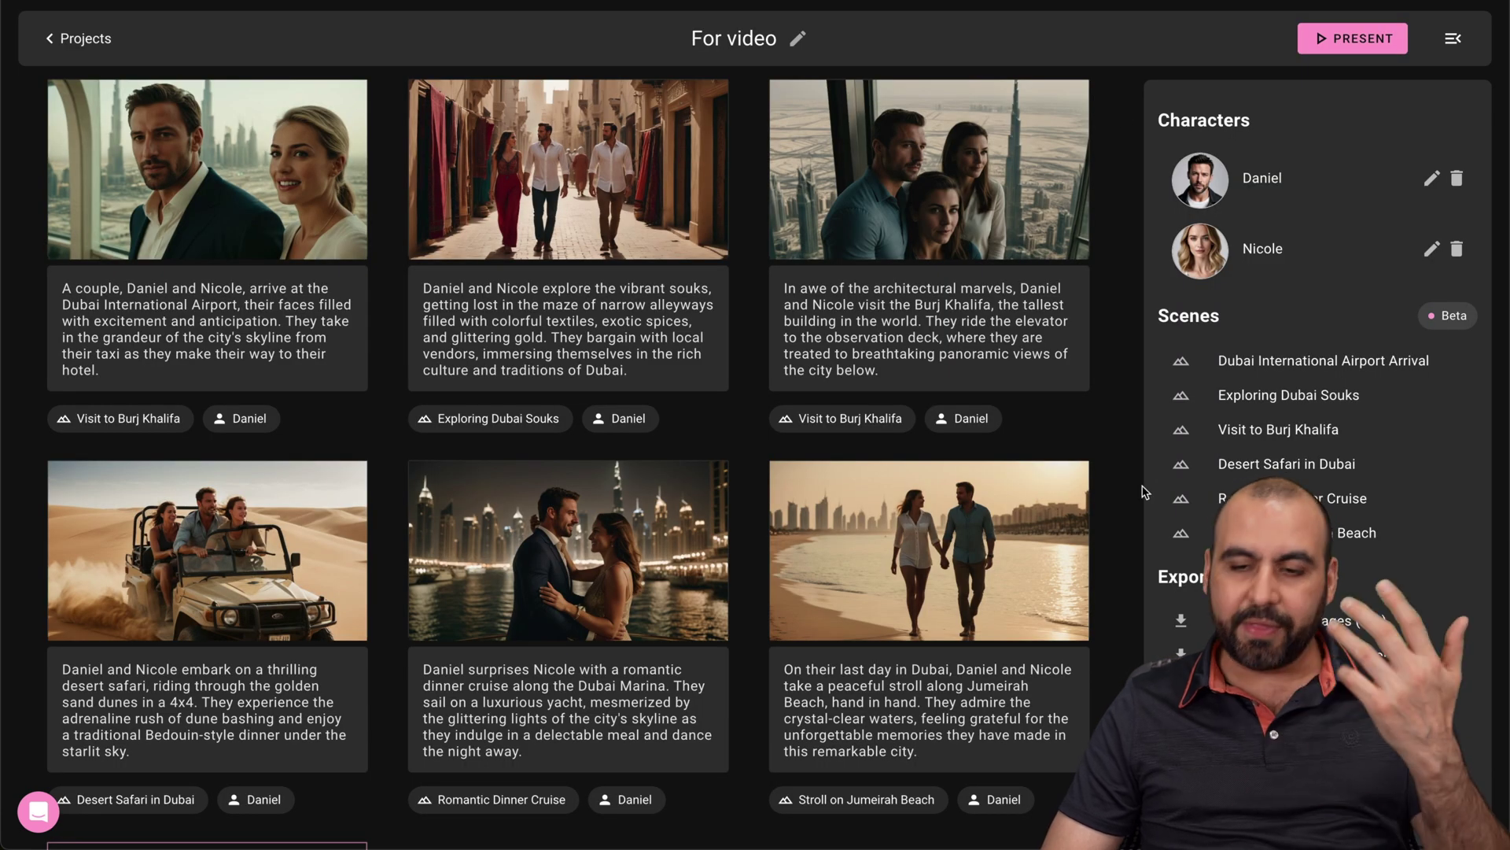
{"action": "left_click", "coordinate": [62, 44]}
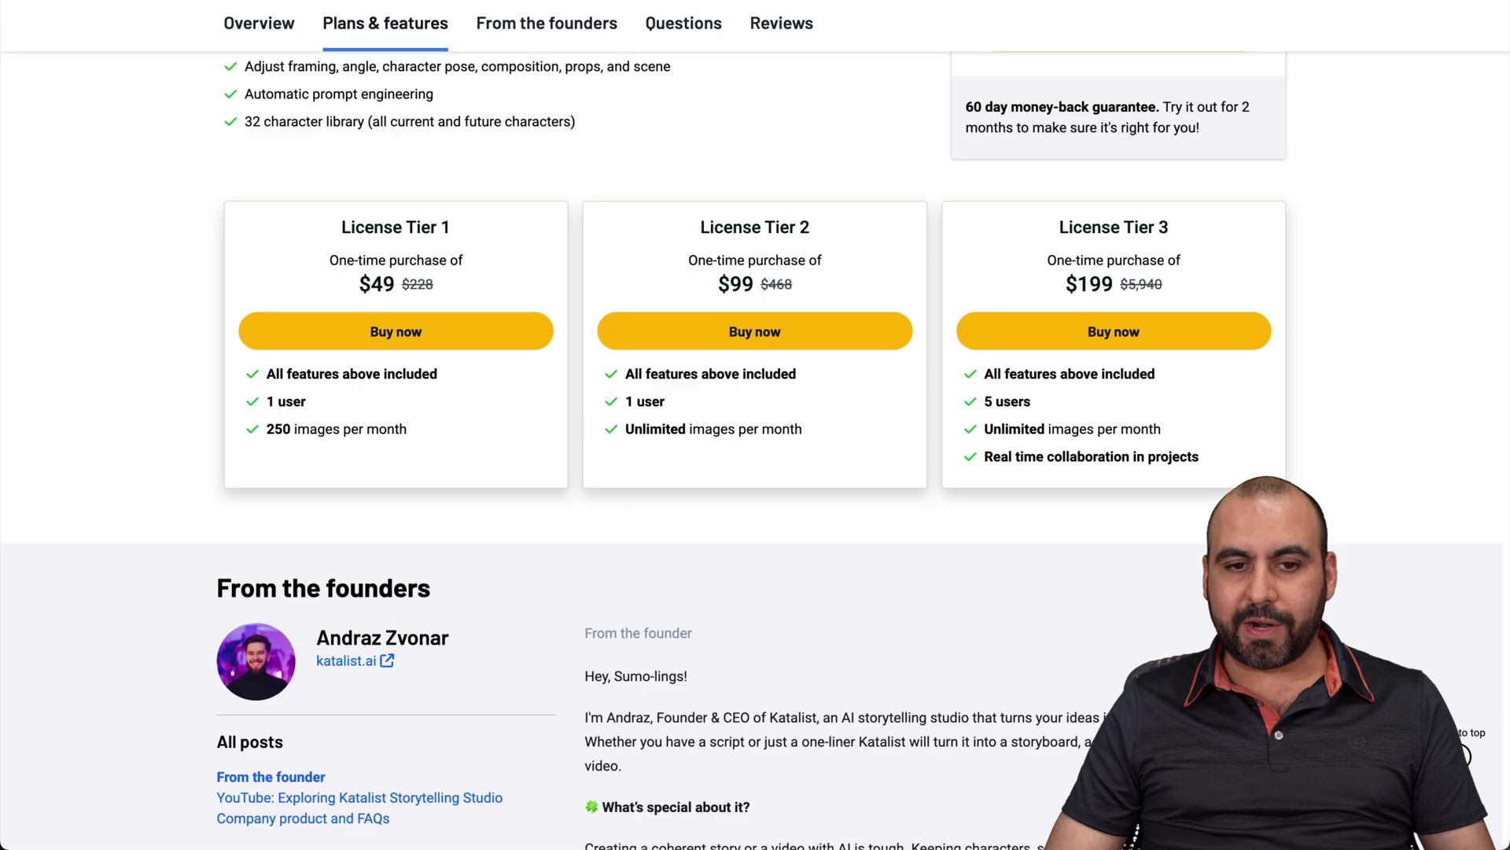